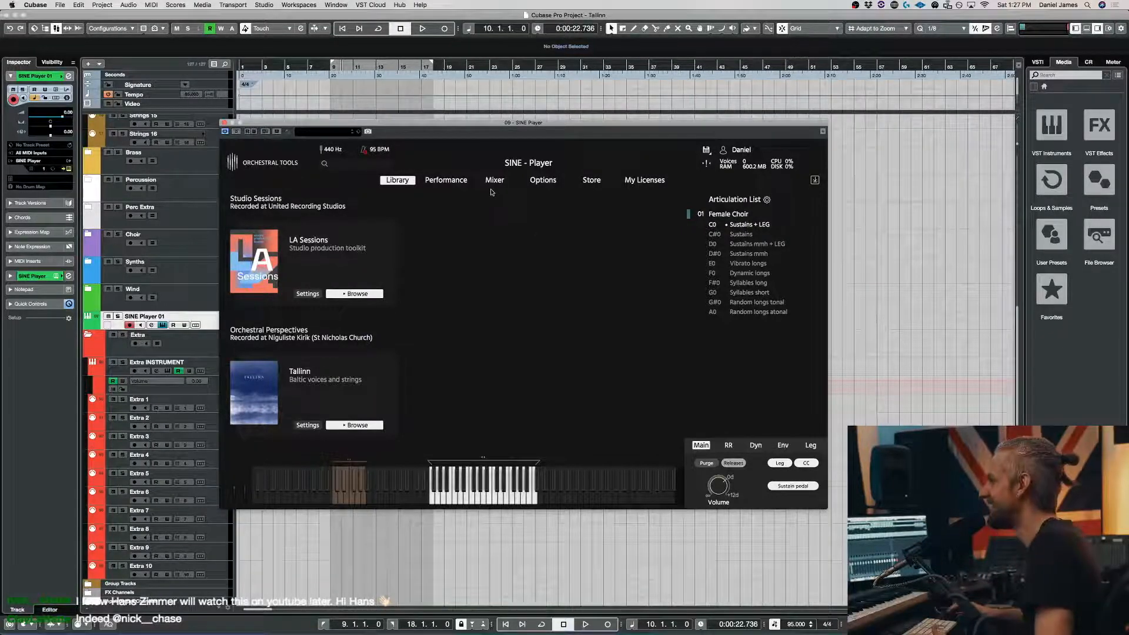
Show the SINE Player's mixer page and move the plug-in window clear of the track list.
{"action": "left_click", "coordinate": [493, 181]}
{"action": "left_click_drag", "start_coordinate": [471, 125], "coordinate": [713, 95]}
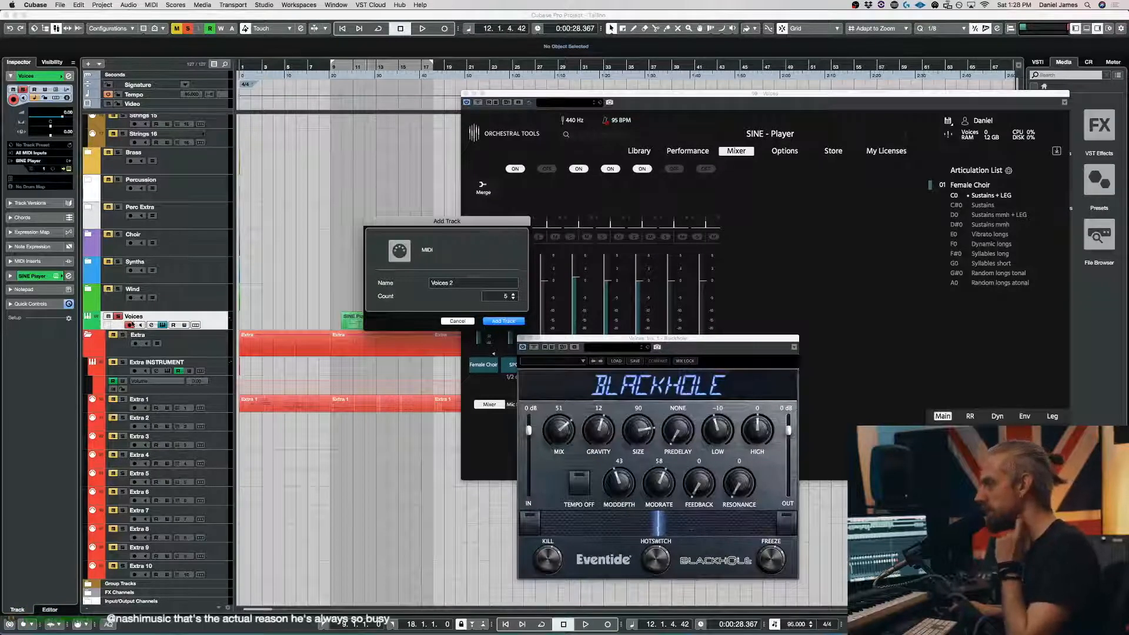
Add five MIDI tracks to the project, using Voices 2 as the starting name.
{"action": "left_click", "coordinate": [440, 284]}
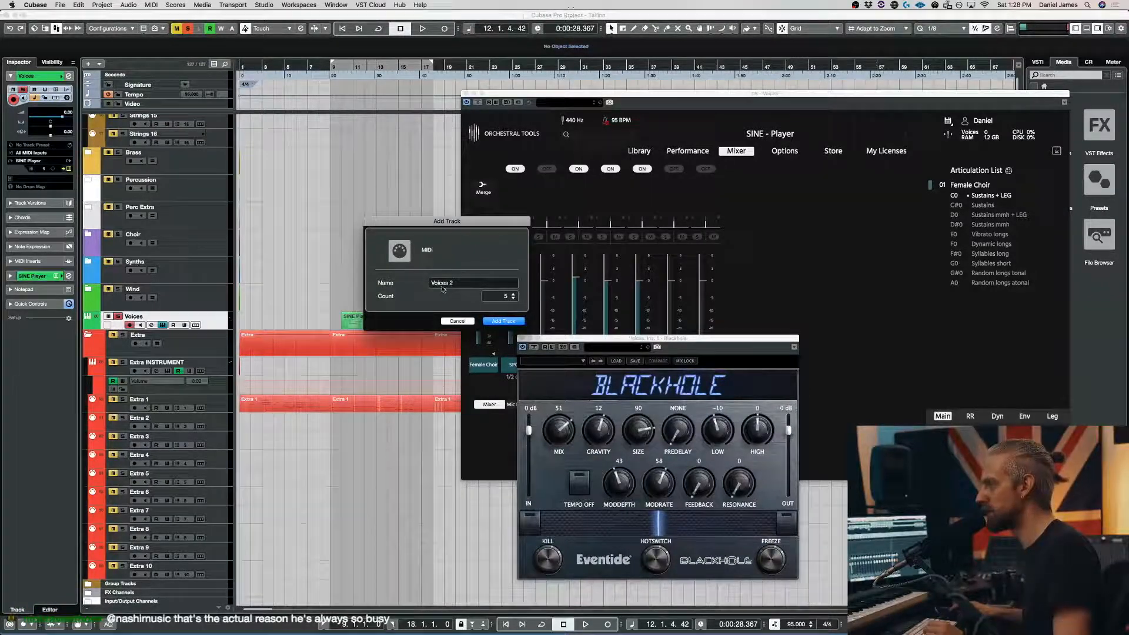
{"action": "left_click", "coordinate": [513, 320]}
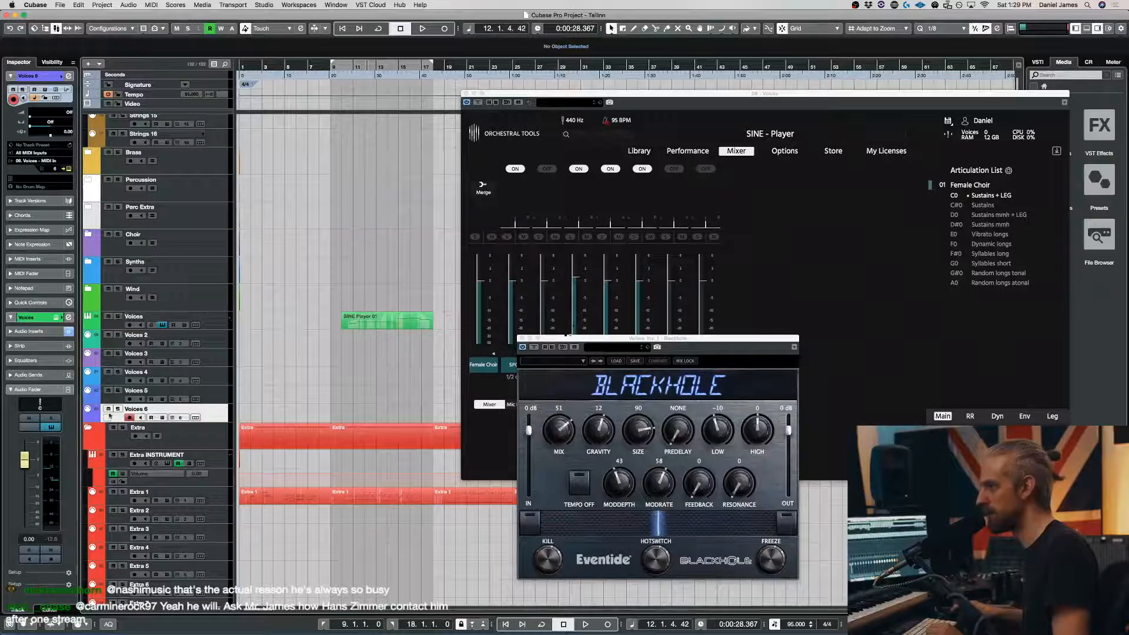
Add one folder track below the six Voices tracks and name it Voices.
{"action": "left_click", "coordinate": [218, 392]}
{"action": "left_click", "coordinate": [216, 380]}
{"action": "left_click", "coordinate": [216, 356]}
{"action": "left_click", "coordinate": [216, 340]}
{"action": "left_click", "coordinate": [223, 317]}
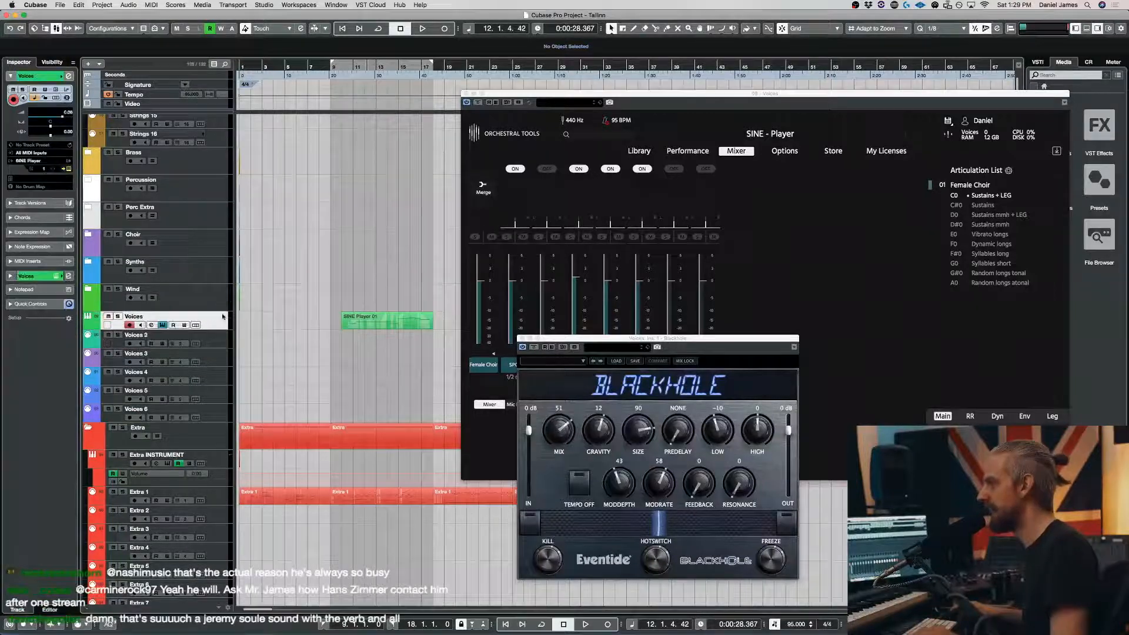
{"action": "right_click", "coordinate": [217, 415]}
{"action": "mouse_move", "coordinate": [238, 419]}
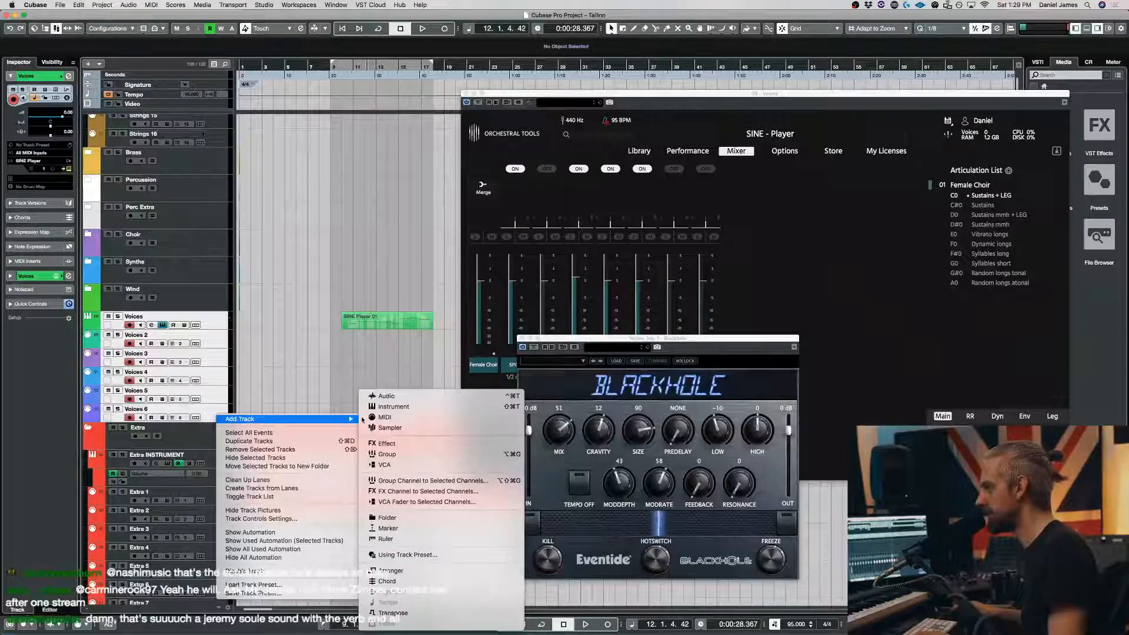
{"action": "left_click", "coordinate": [408, 518]}
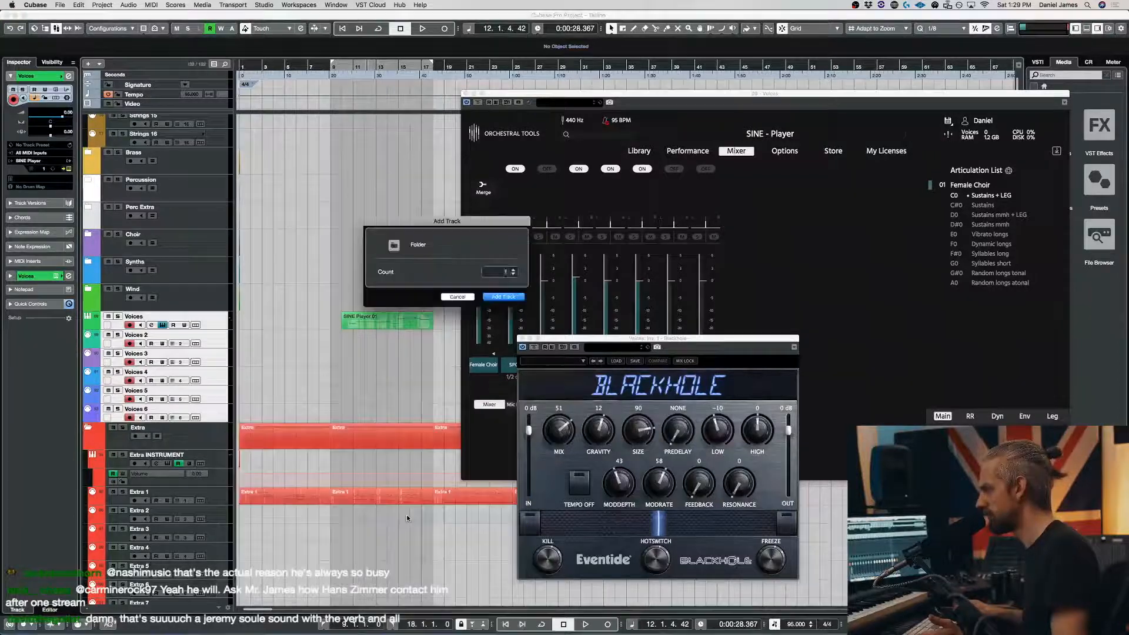
{"action": "left_click", "coordinate": [497, 297]}
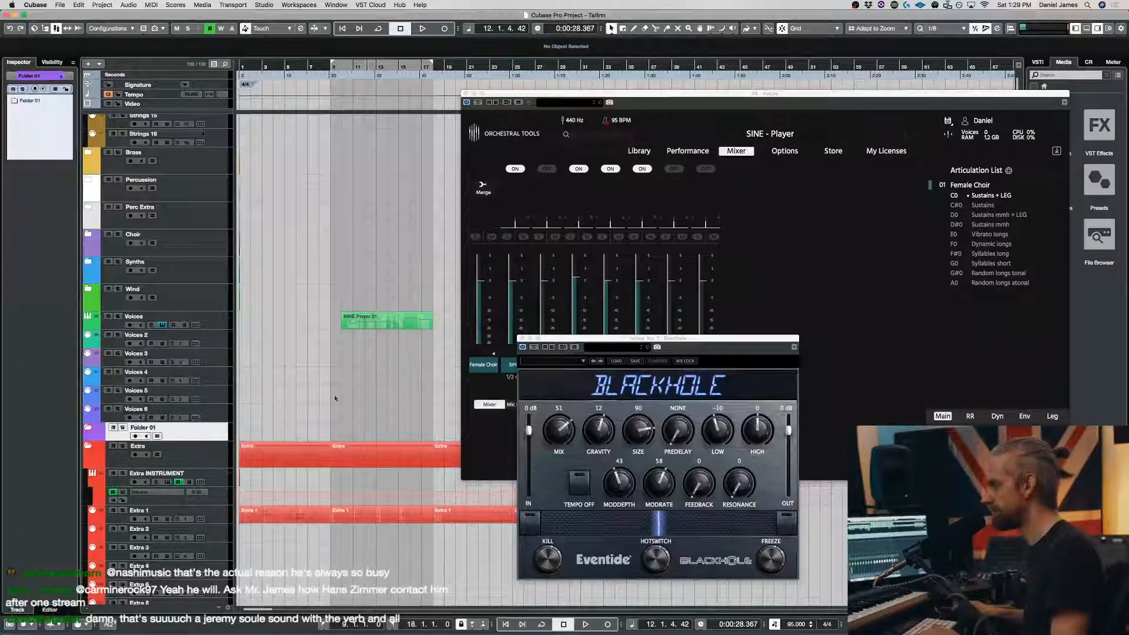
{"action": "double_click", "coordinate": [142, 427]}
{"action": "type", "text": "Voices"}
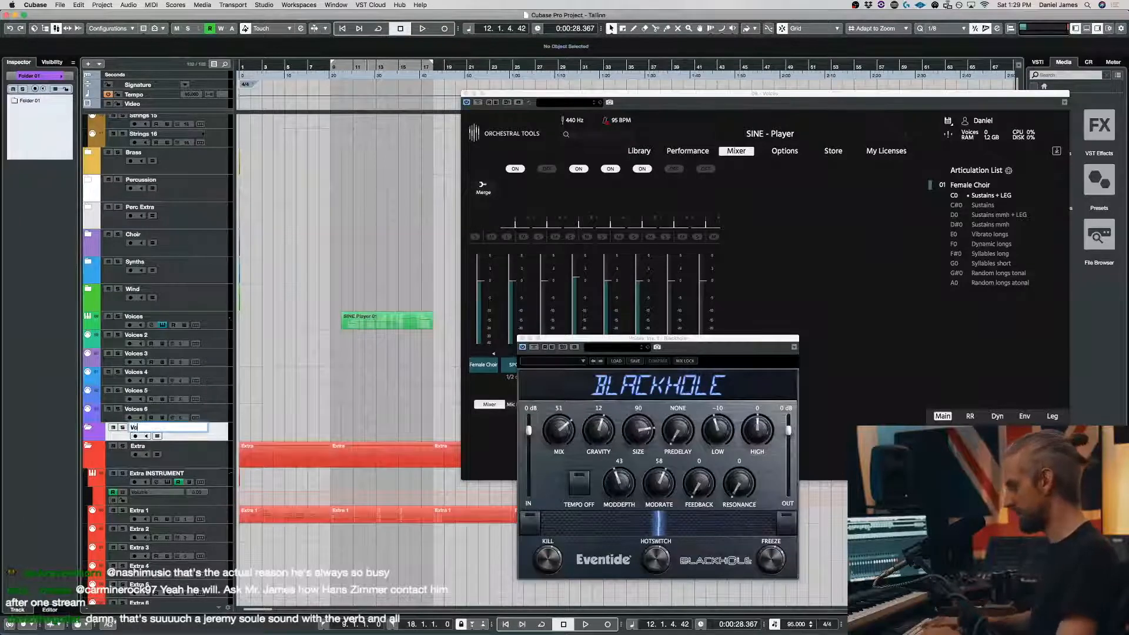
{"action": "key", "text": "Return"}
Move the tracks Voices through Voices 6 into the Voices folder.
{"action": "left_click", "coordinate": [219, 322]}
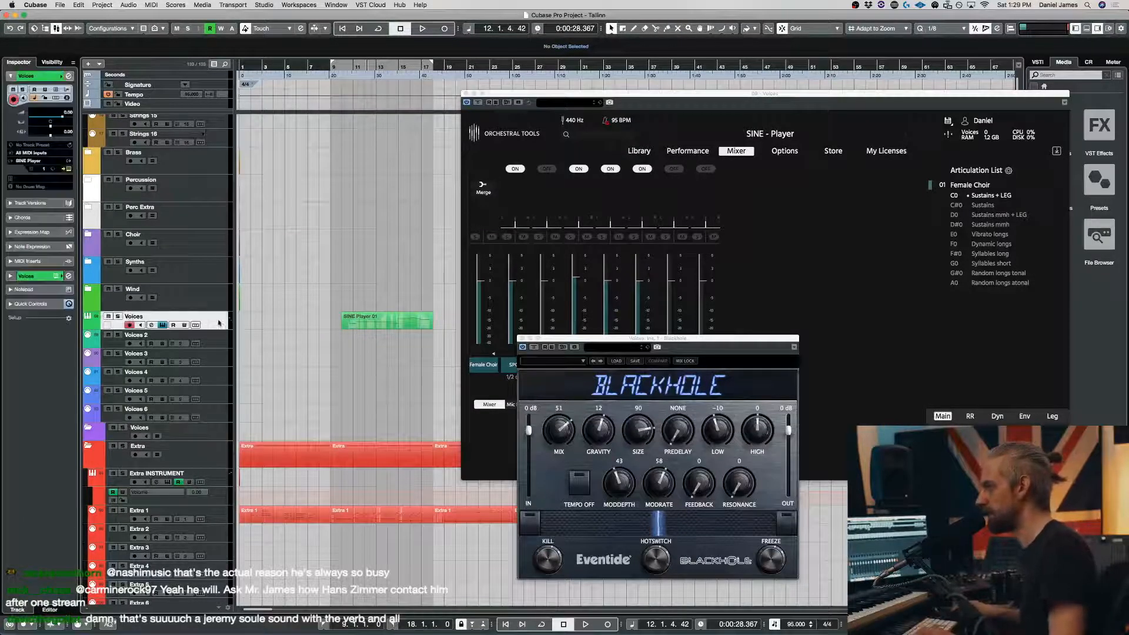
{"action": "left_click", "coordinate": [212, 422], "text": "shift"}
{"action": "left_click_drag", "start_coordinate": [215, 322], "coordinate": [135, 435]}
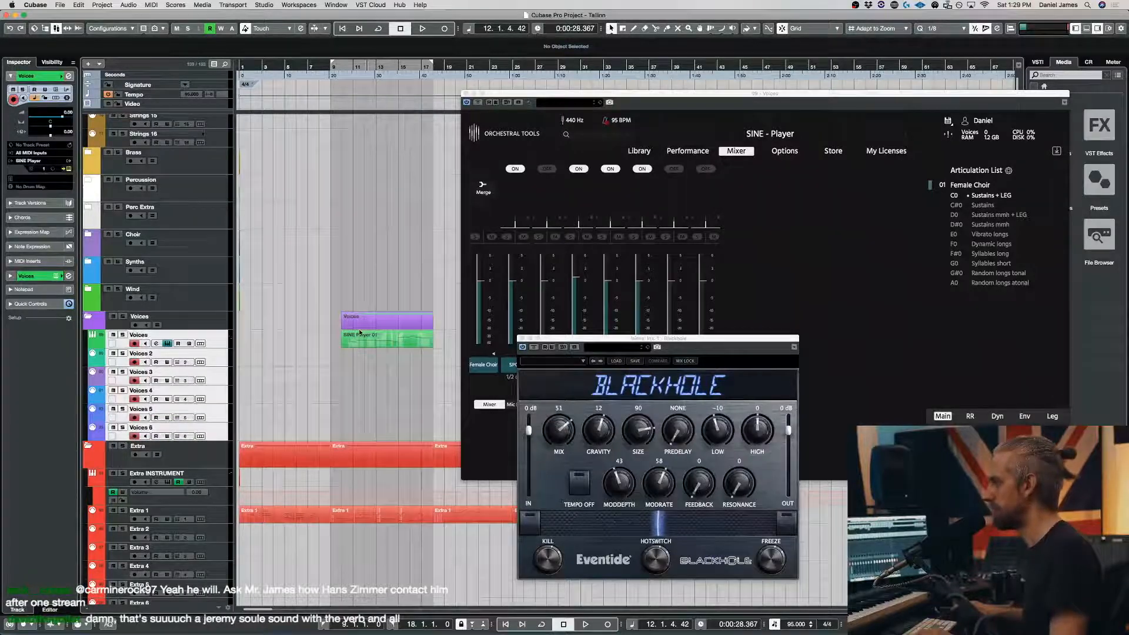
{"action": "left_click", "coordinate": [185, 334]}
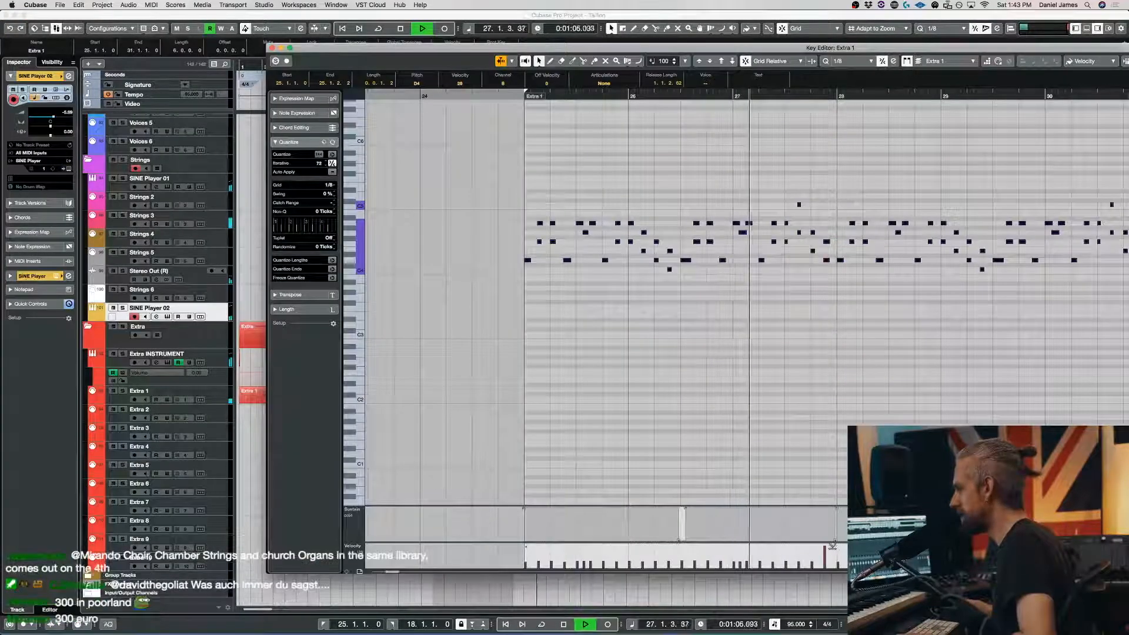
Play through the Extra 1 part in the Key Editor from bar 25 to check its notes.
{"action": "key", "text": "space"}
{"action": "left_click", "coordinate": [833, 545]}
{"action": "key", "text": "space"}
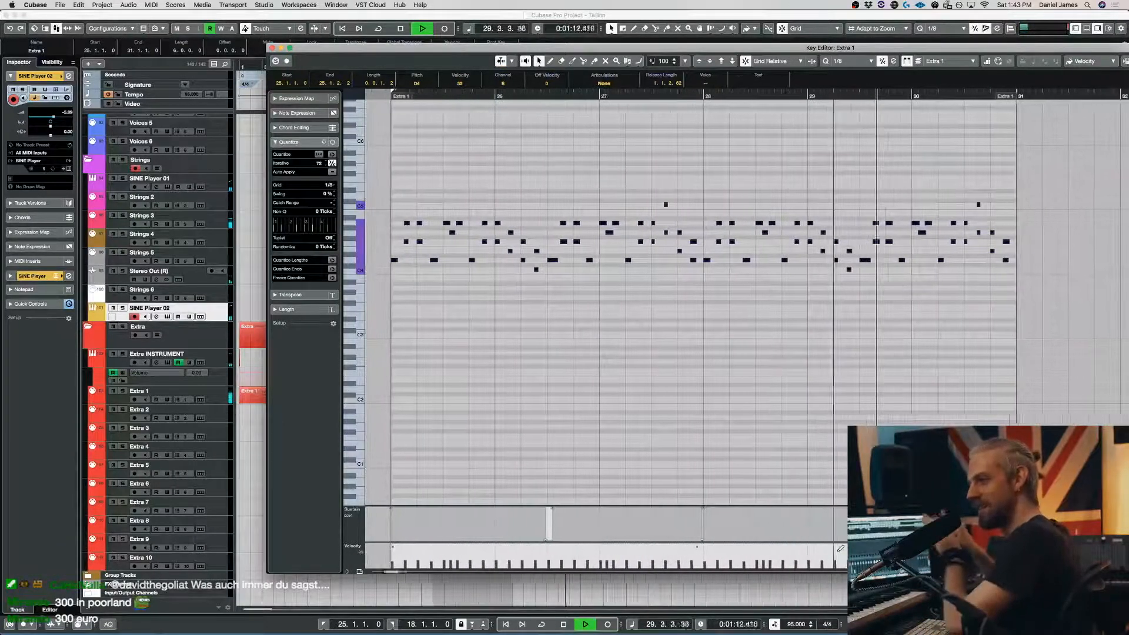
{"action": "key", "text": "space"}
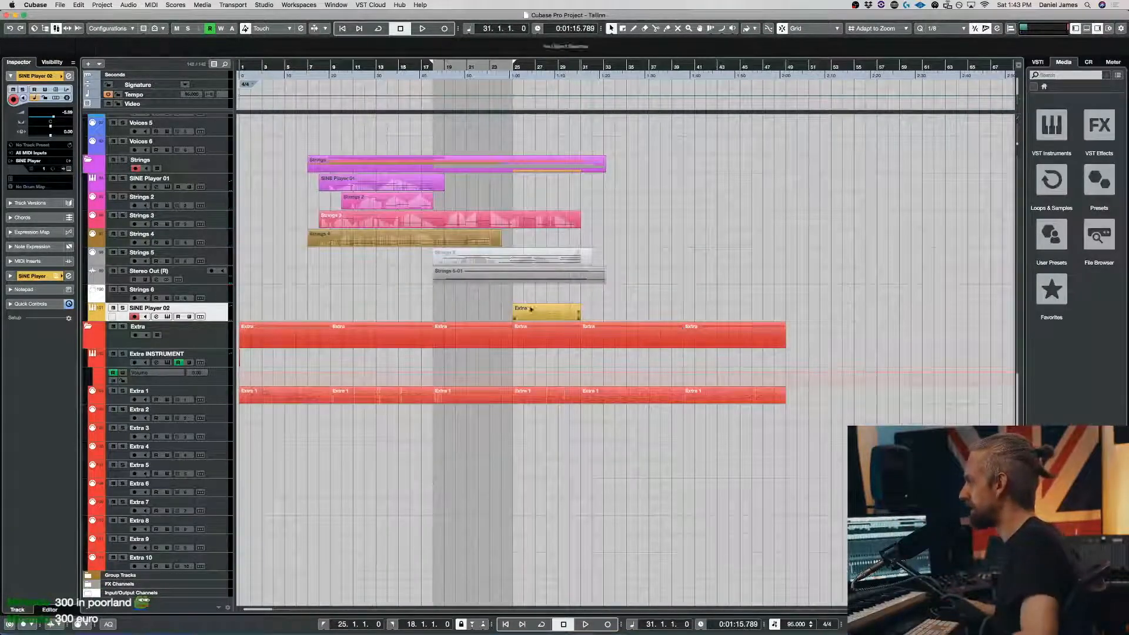
Audition the SINE Player 02 part in solo together with the Extra instrument, clear the solo and save the project.
{"action": "left_click", "coordinate": [547, 312]}
{"action": "left_click", "coordinate": [122, 308]}
{"action": "key", "text": "space"}
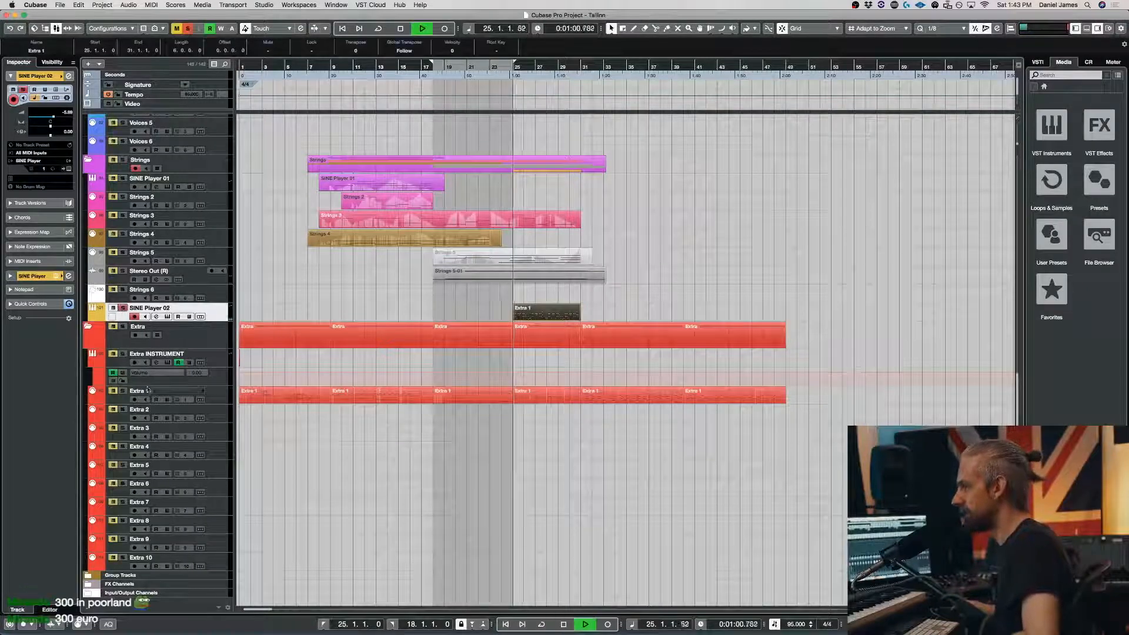
{"action": "left_click", "coordinate": [123, 391]}
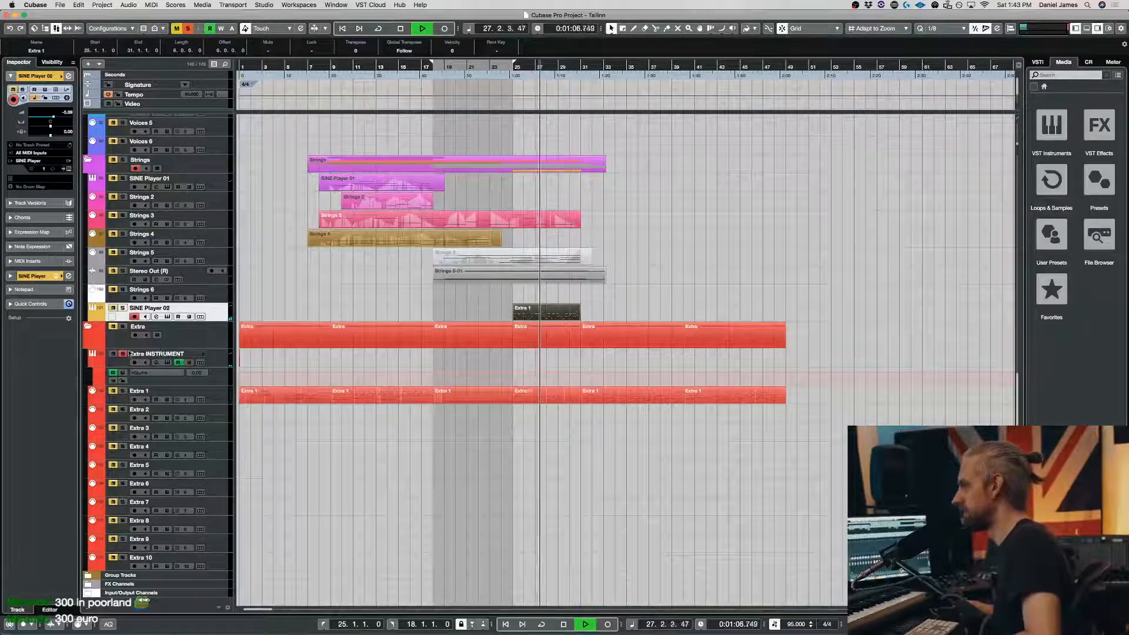
{"action": "left_click", "coordinate": [332, 270]}
{"action": "key", "text": "s"}
{"action": "key", "text": "space"}
{"action": "key", "text": "super+s"}
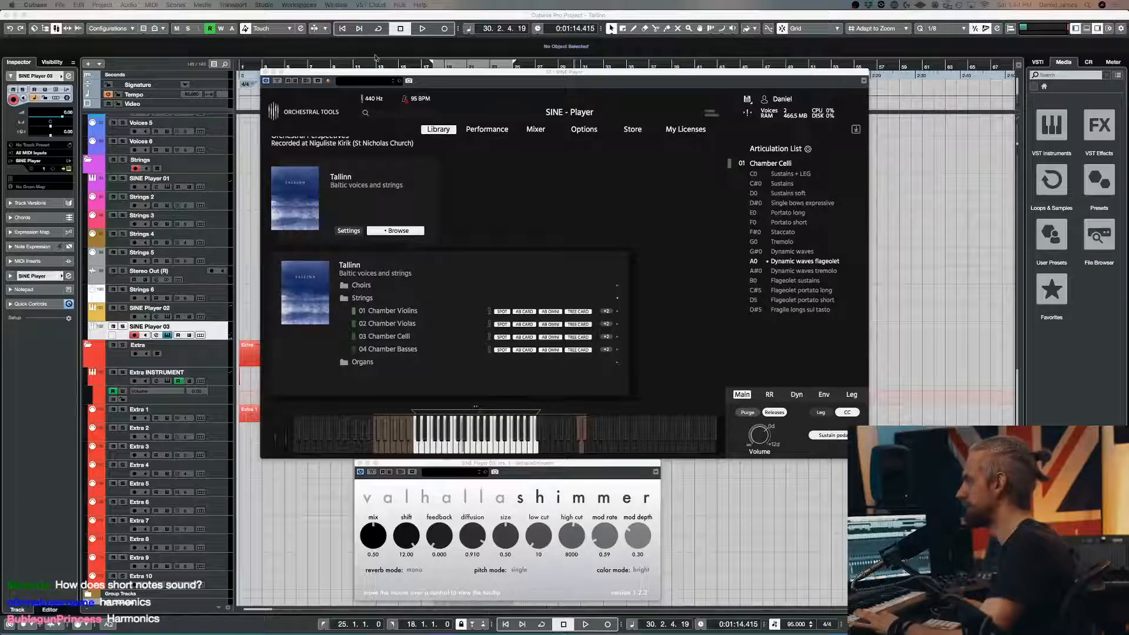
Set ValhallaShimmer on SINE Player 03 to feedback 0.235, diffusion 0.539 and reverb mode smallStereo.
{"action": "left_click_drag", "start_coordinate": [351, 77], "coordinate": [1128, 294]}
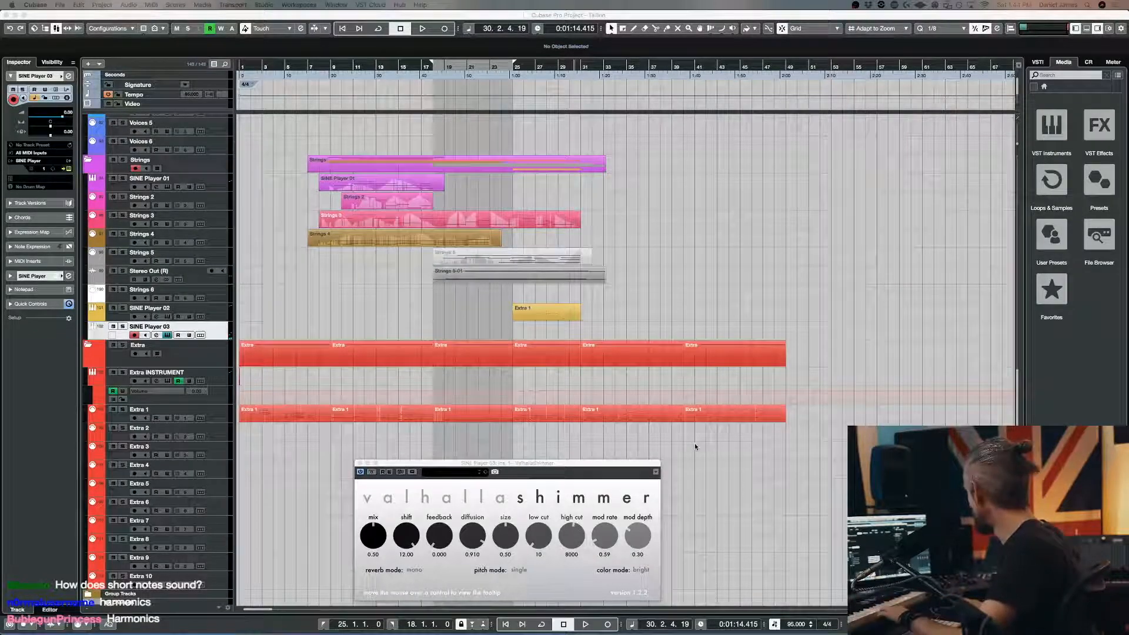
{"action": "left_click_drag", "start_coordinate": [440, 532], "coordinate": [441, 517]}
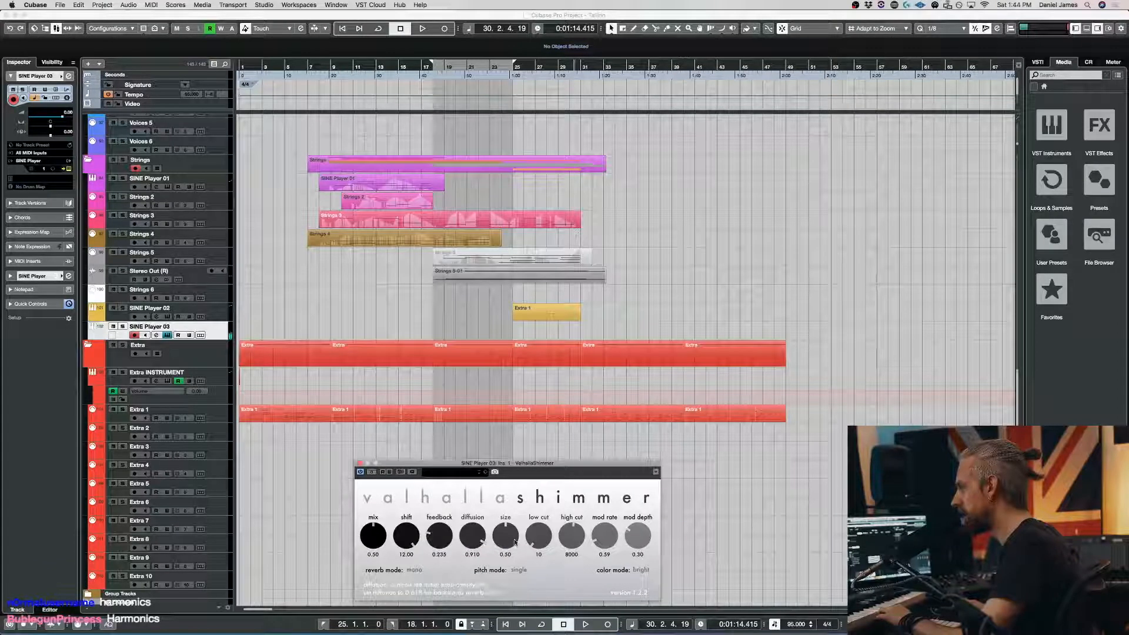
{"action": "left_click_drag", "start_coordinate": [478, 540], "coordinate": [479, 552]}
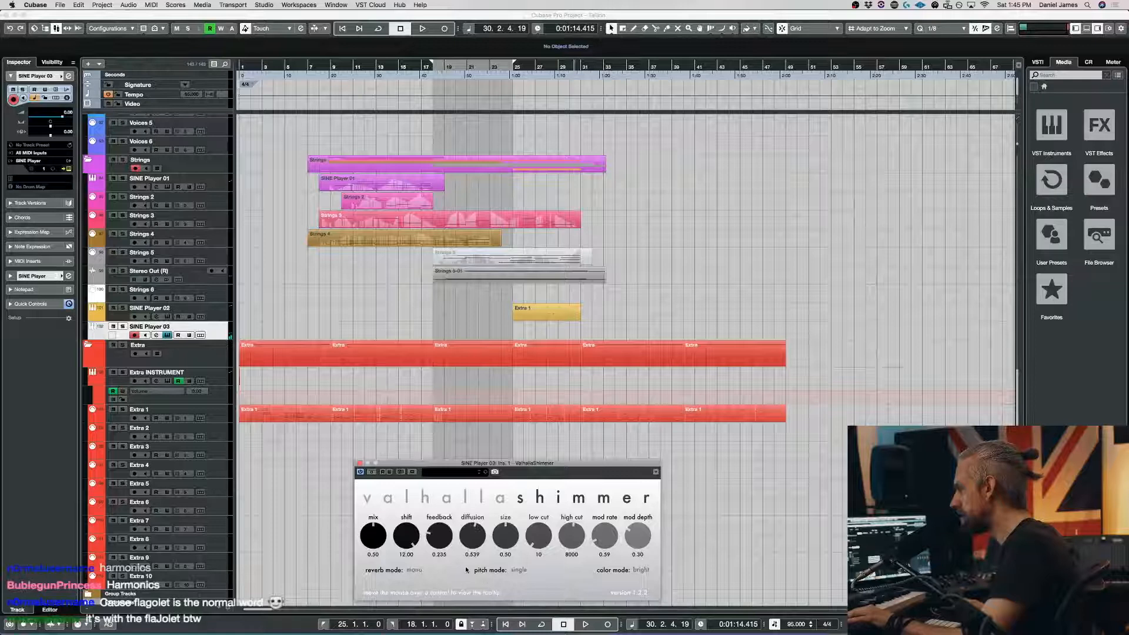
{"action": "left_click", "coordinate": [414, 569]}
{"action": "left_click", "coordinate": [433, 603]}
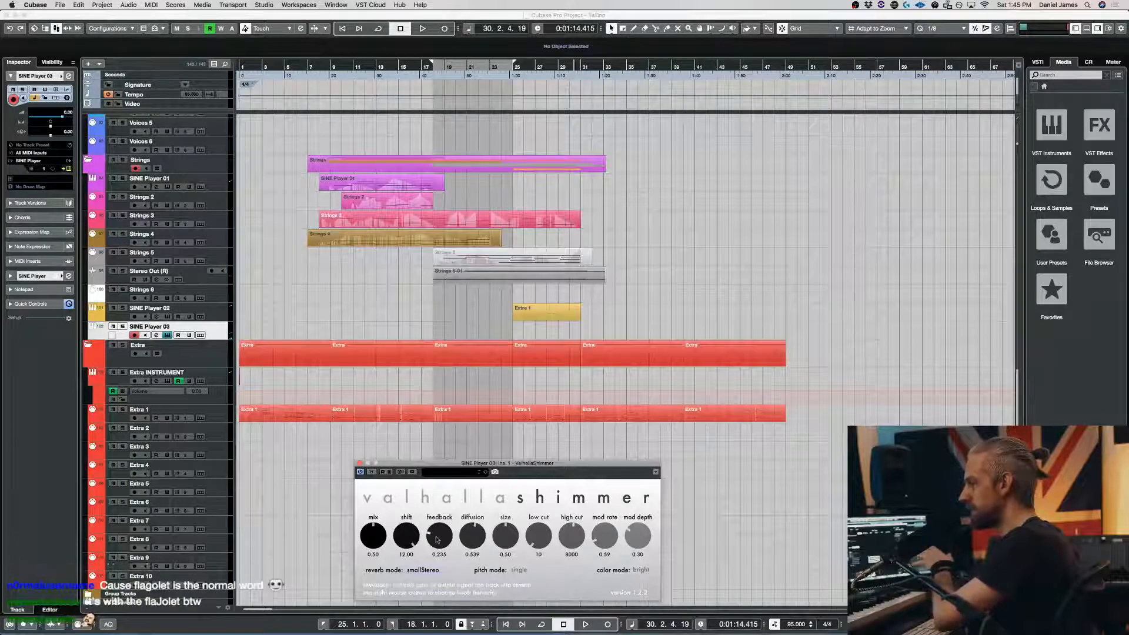
Raise ValhallaShimmer's feedback to about 0.35, lower its diffusion to about 0.36 and close the plug-in window.
{"action": "left_click_drag", "start_coordinate": [436, 536], "coordinate": [436, 529]}
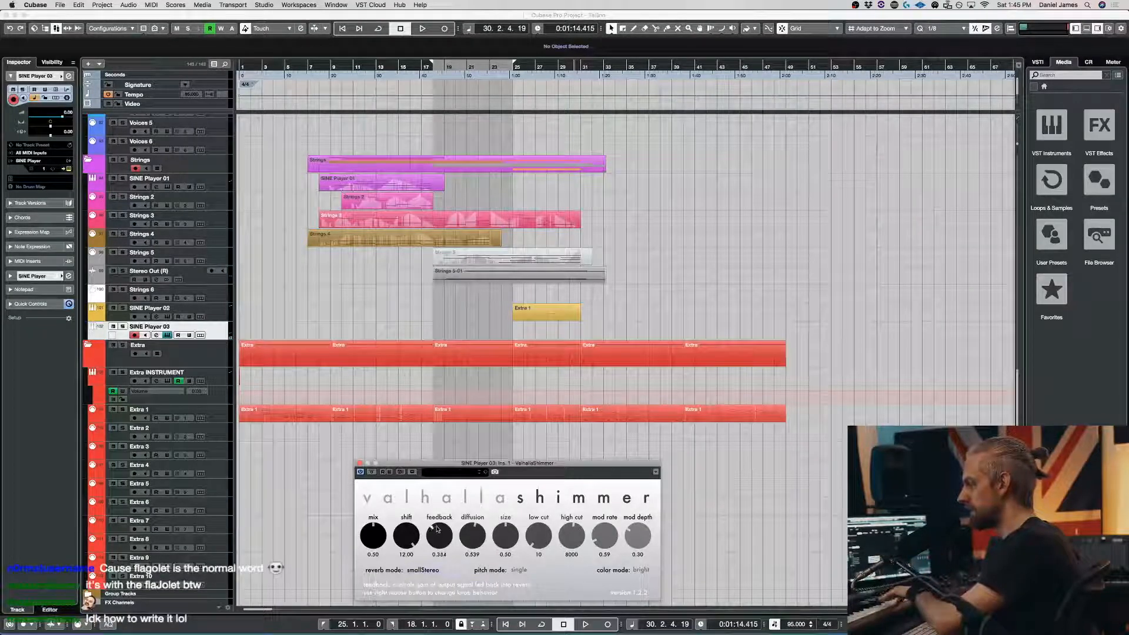
{"action": "left_click", "coordinate": [472, 538]}
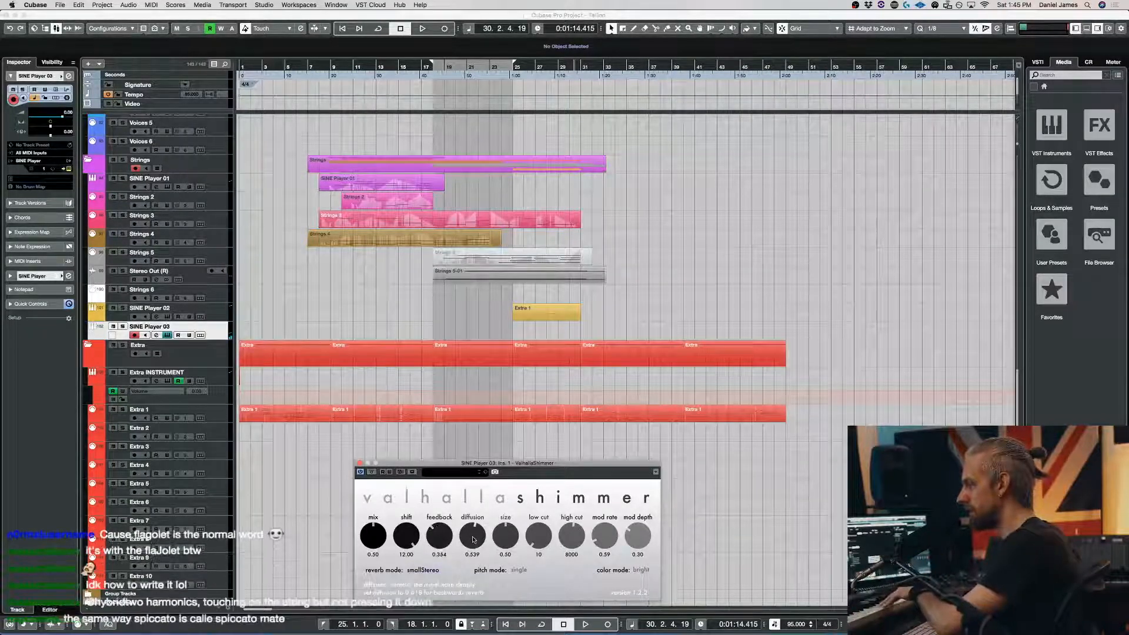
{"action": "left_click_drag", "start_coordinate": [475, 529], "coordinate": [474, 540]}
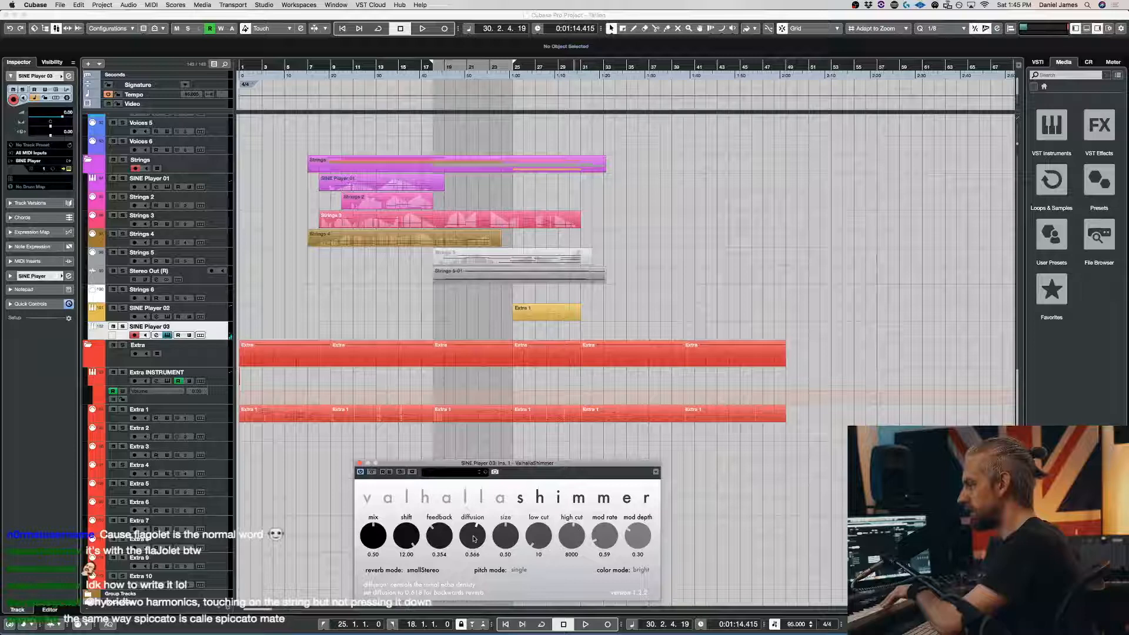
{"action": "left_click_drag", "start_coordinate": [482, 563], "coordinate": [480, 558]}
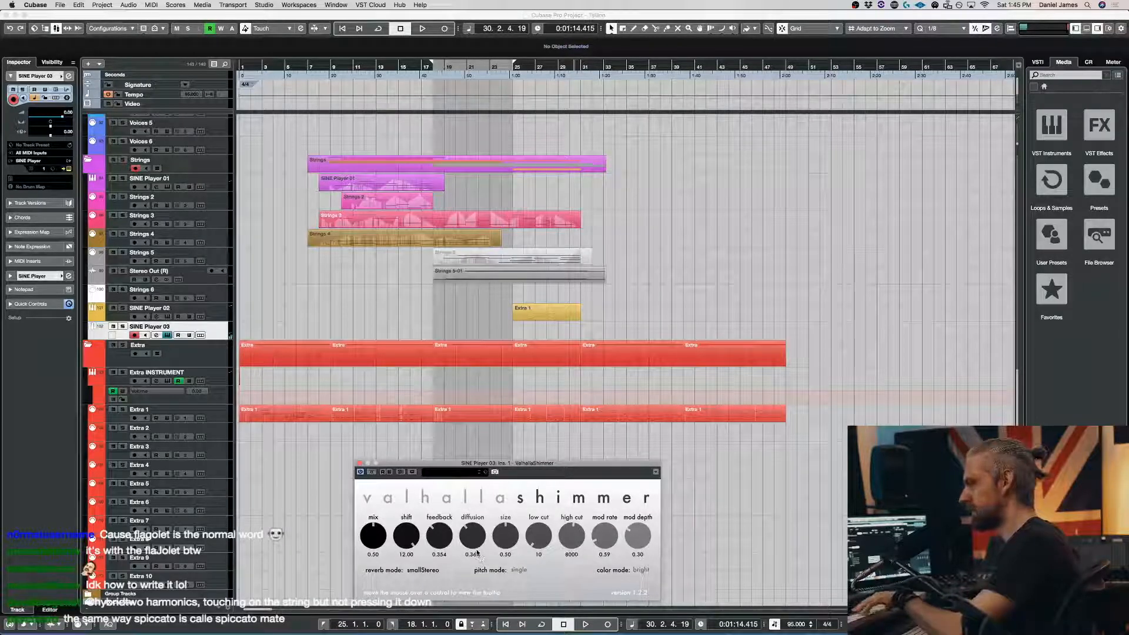
{"action": "left_click", "coordinate": [361, 463]}
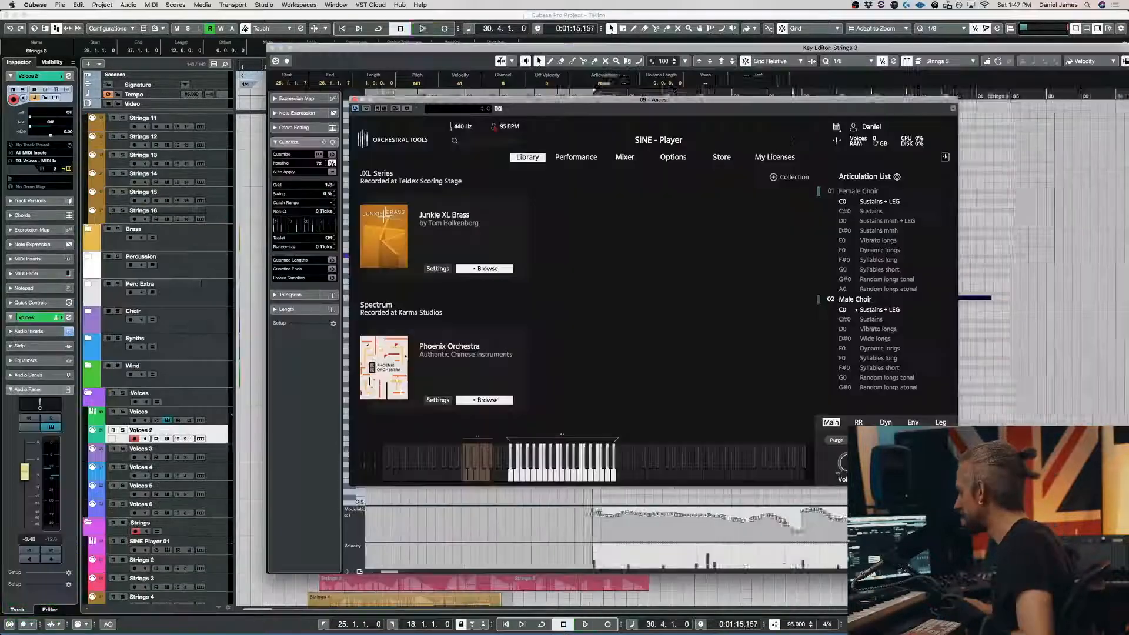
Play the Strings 3 part while closing the SINE Player window, and leave the Key Editor.
{"action": "key", "text": "space"}
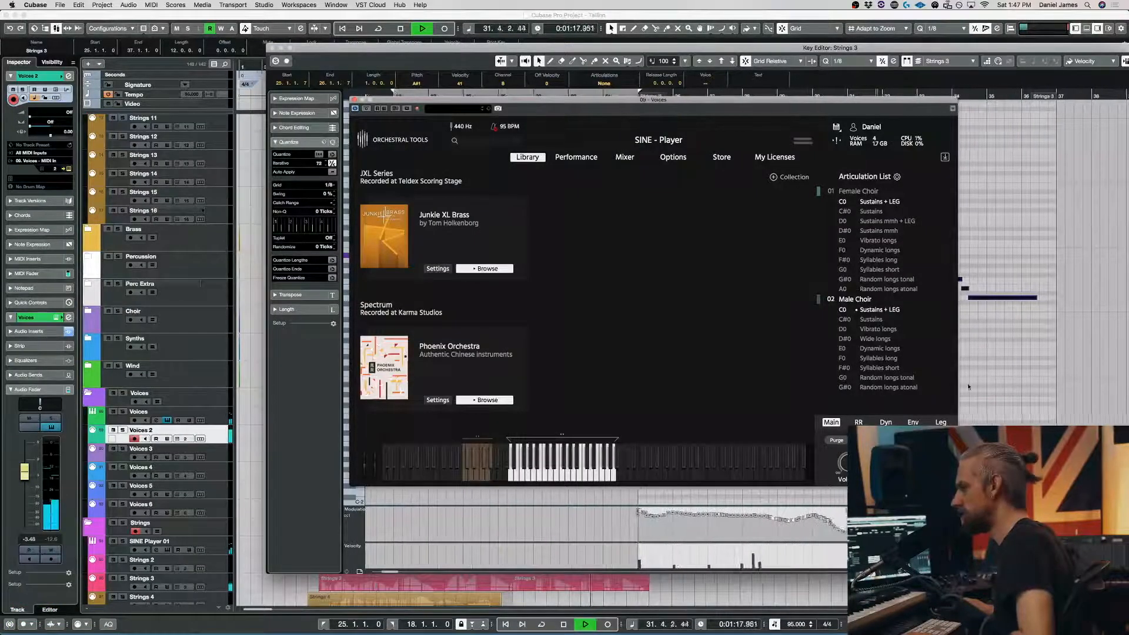
{"action": "left_click", "coordinate": [363, 97]}
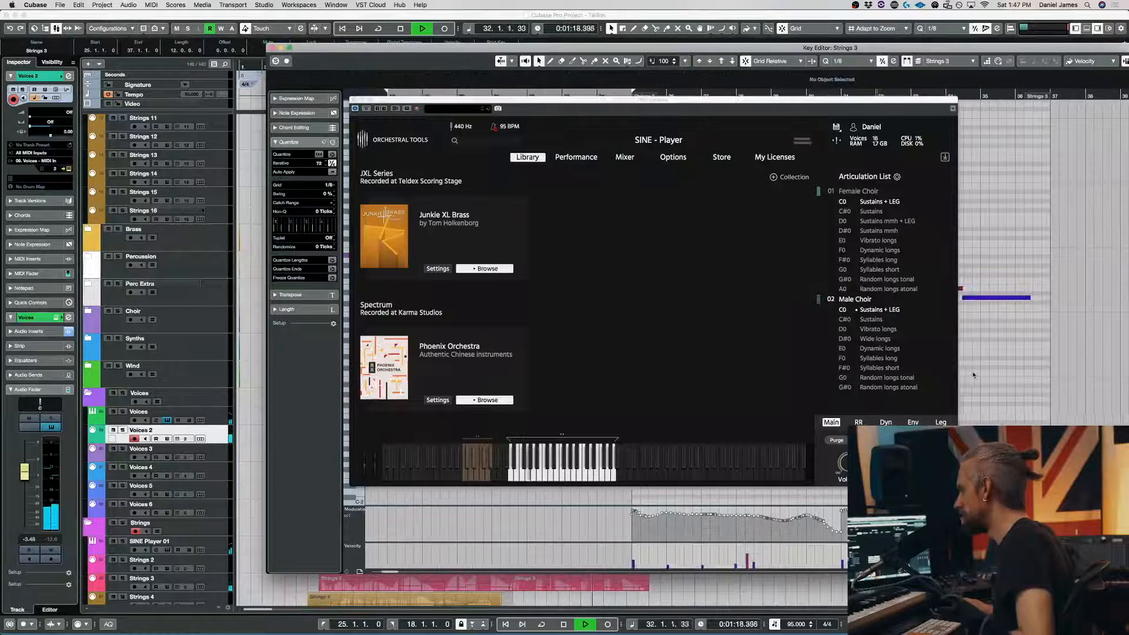
{"action": "left_click", "coordinate": [353, 100]}
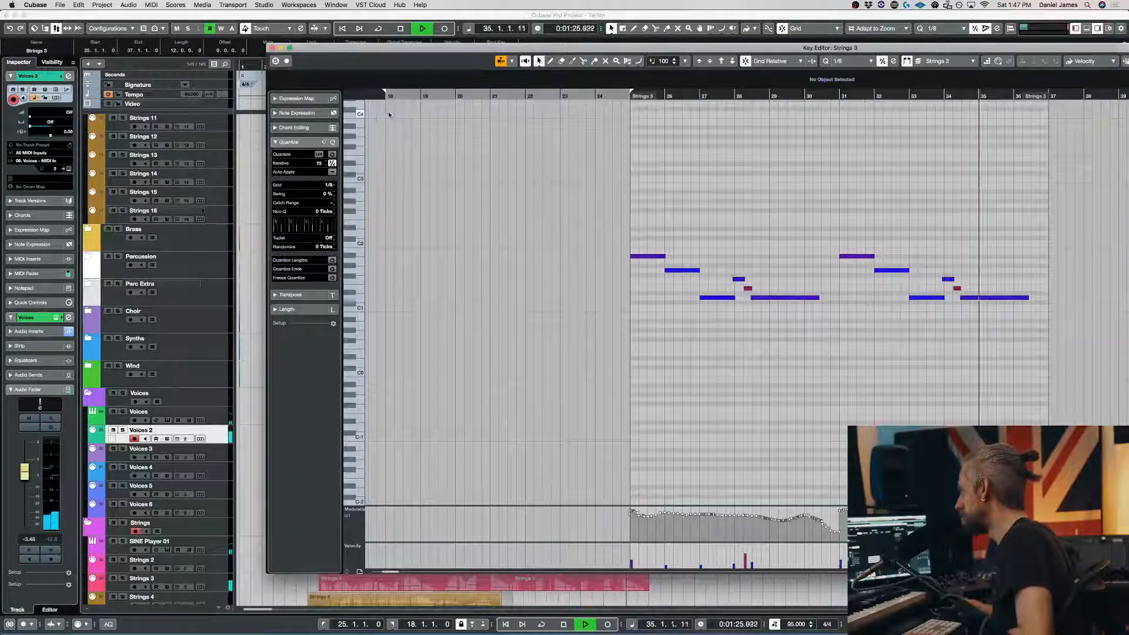
{"action": "key", "text": "space"}
{"action": "key", "text": "Return"}
Delete the second Extra 1 part, starting at bar 31, from the SINE Player 02 track.
{"action": "scroll", "coordinate": [588, 473], "scroll_direction": "down", "scroll_amount": 5}
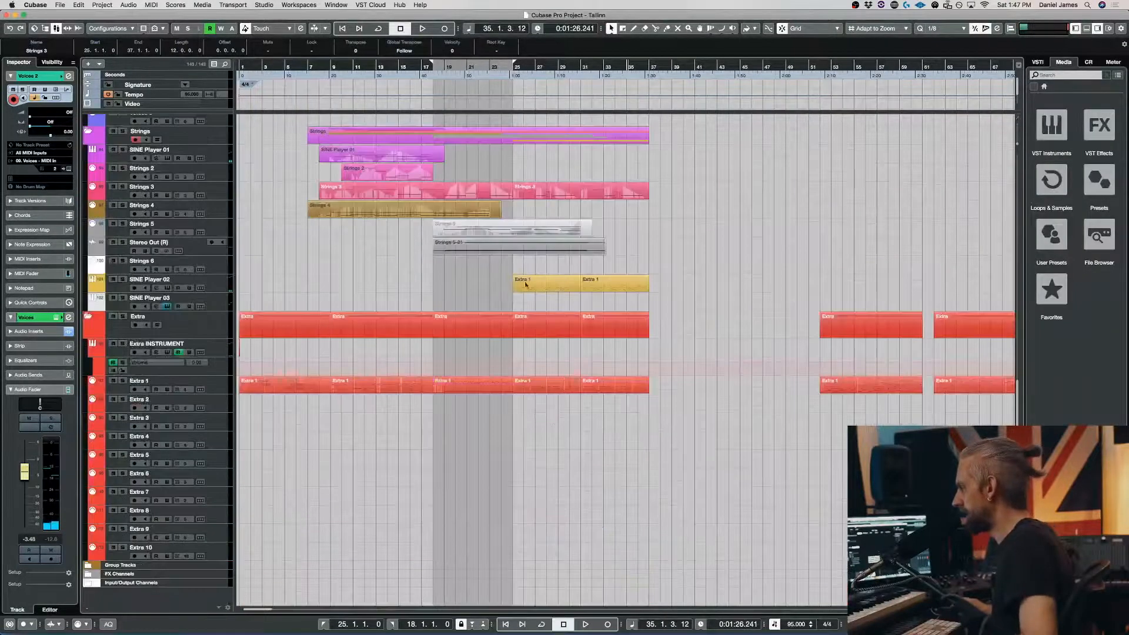
{"action": "left_click", "coordinate": [605, 285]}
{"action": "key", "text": "Delete"}
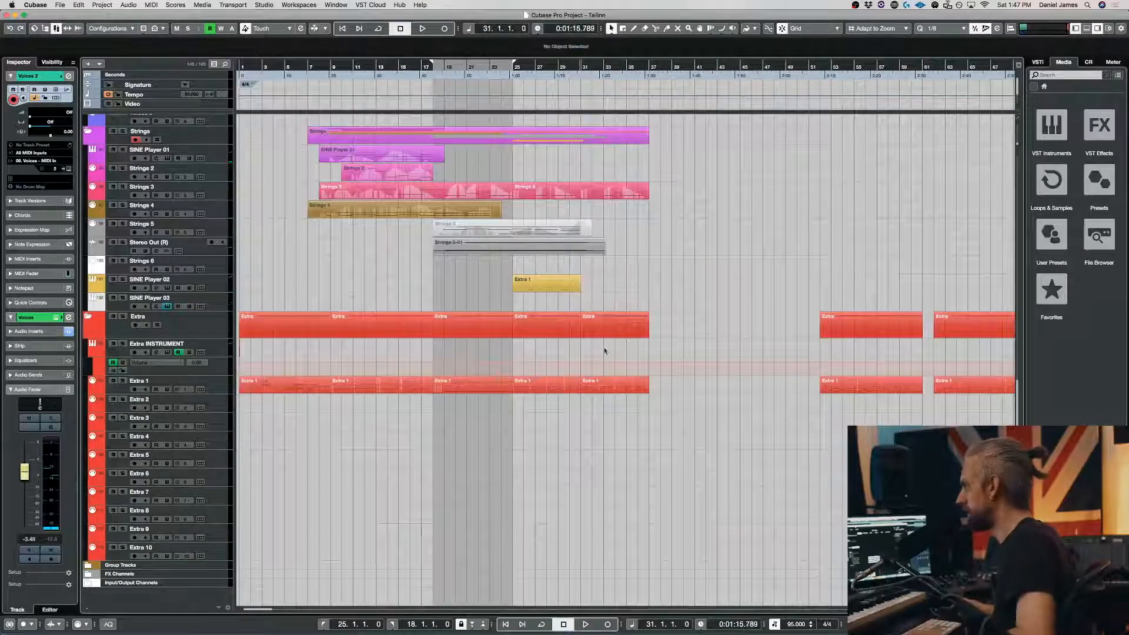
{"action": "mouse_move", "coordinate": [586, 283]}
{"action": "left_mouse_down"}
{"action": "mouse_move", "coordinate": [680, 286]}
{"action": "mouse_move", "coordinate": [647, 286]}
{"action": "left_mouse_up"}
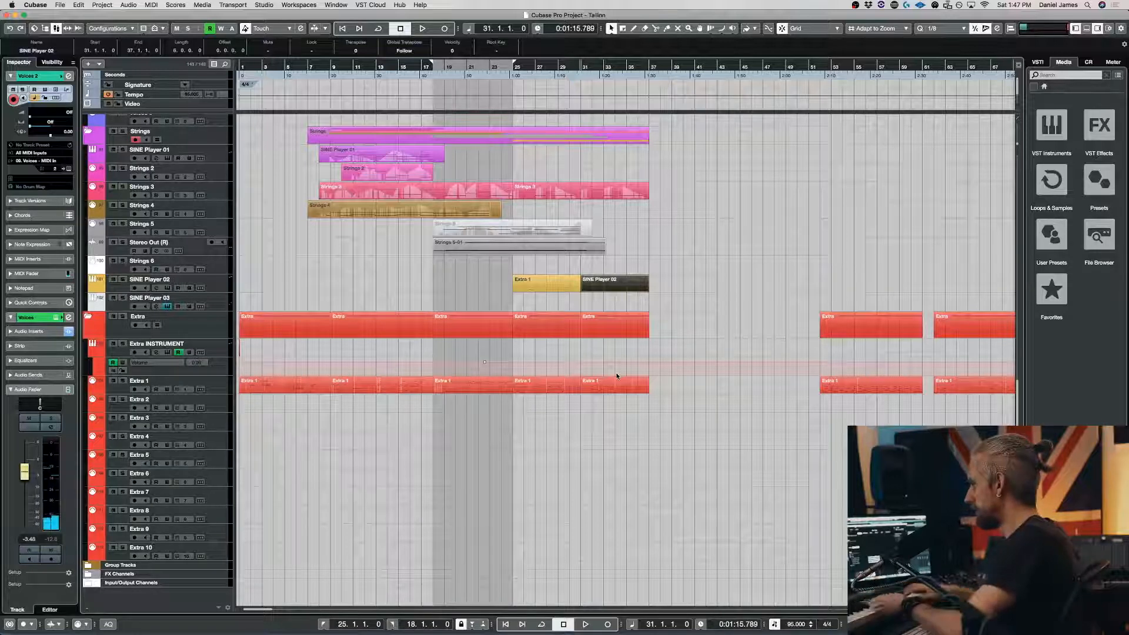
{"action": "left_click", "coordinate": [217, 286]}
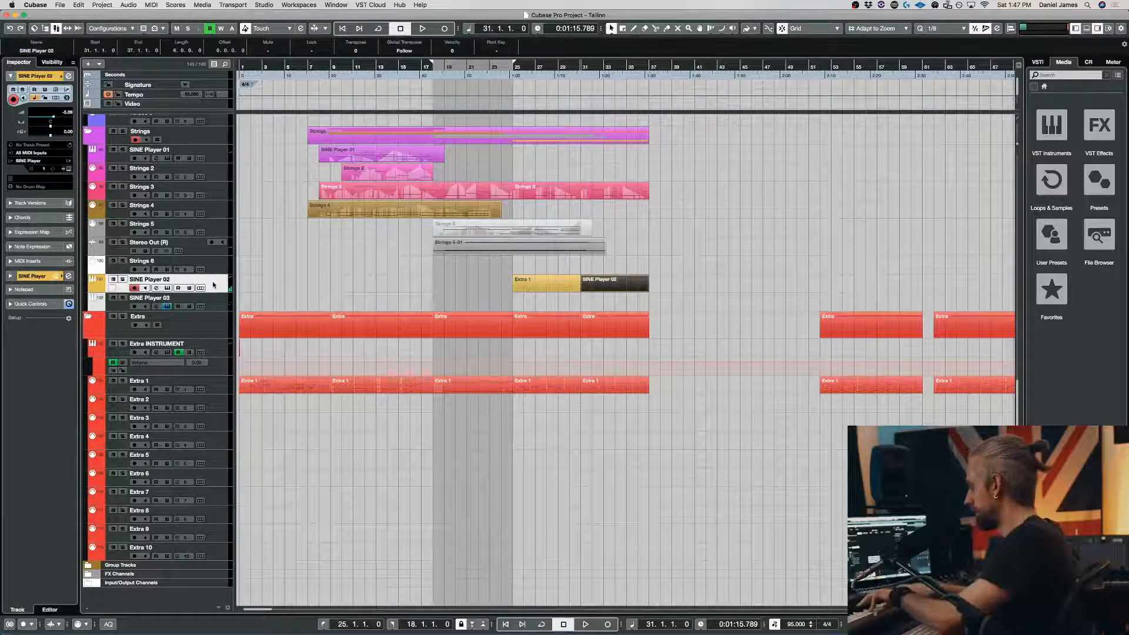
{"action": "key", "text": "Delete"}
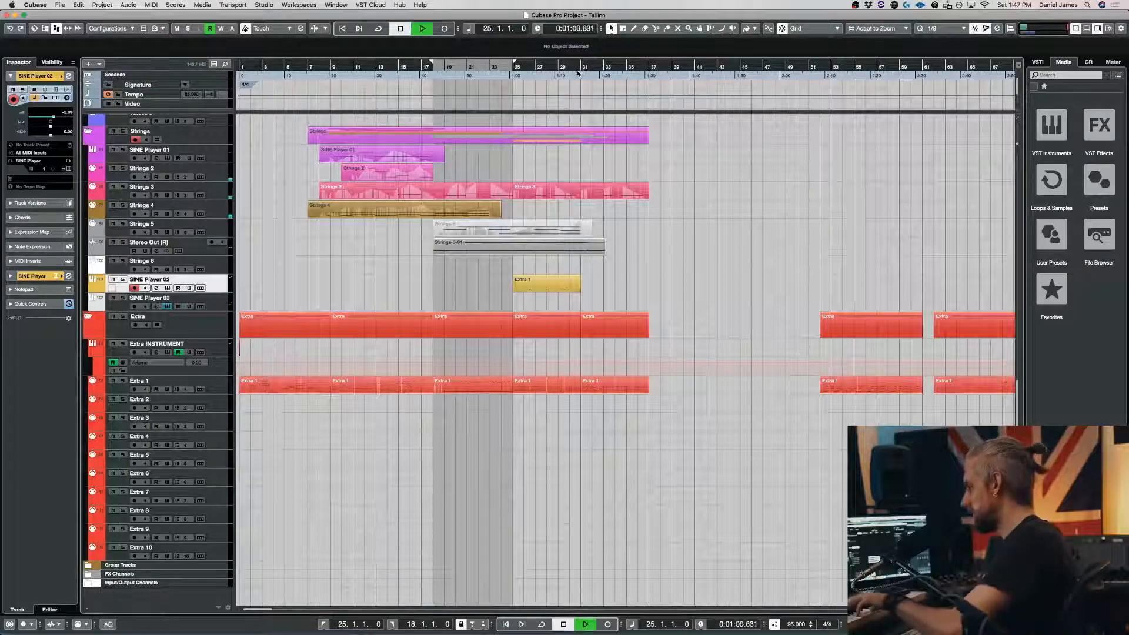
Cycle the playback over bars 31 to 37.
{"action": "key", "text": "space"}
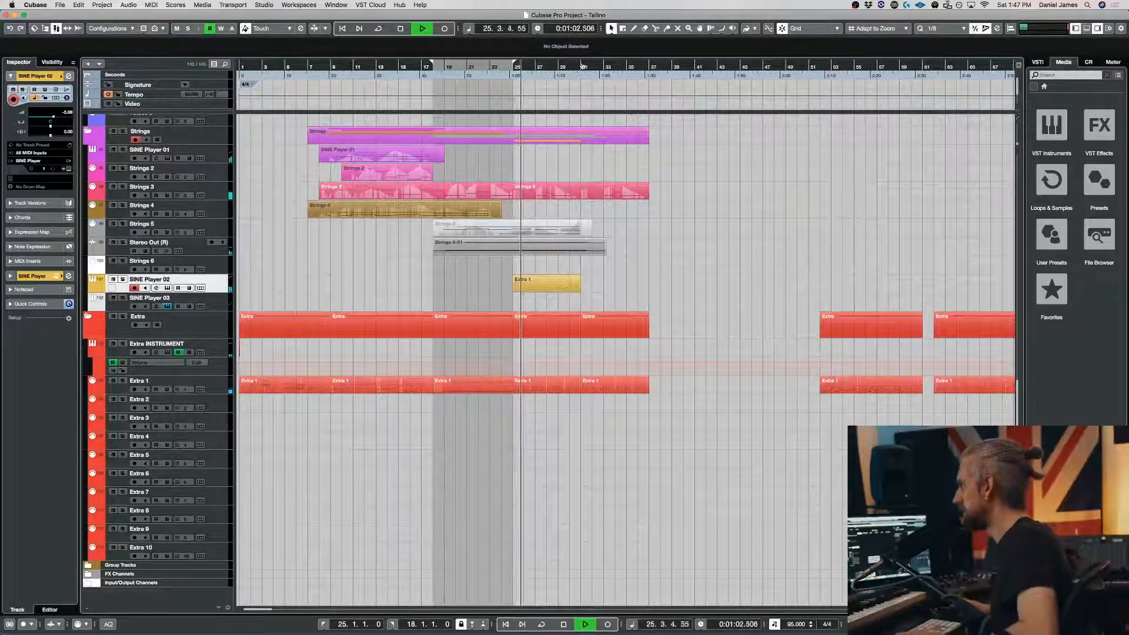
{"action": "left_click_drag", "start_coordinate": [582, 66], "coordinate": [649, 66]}
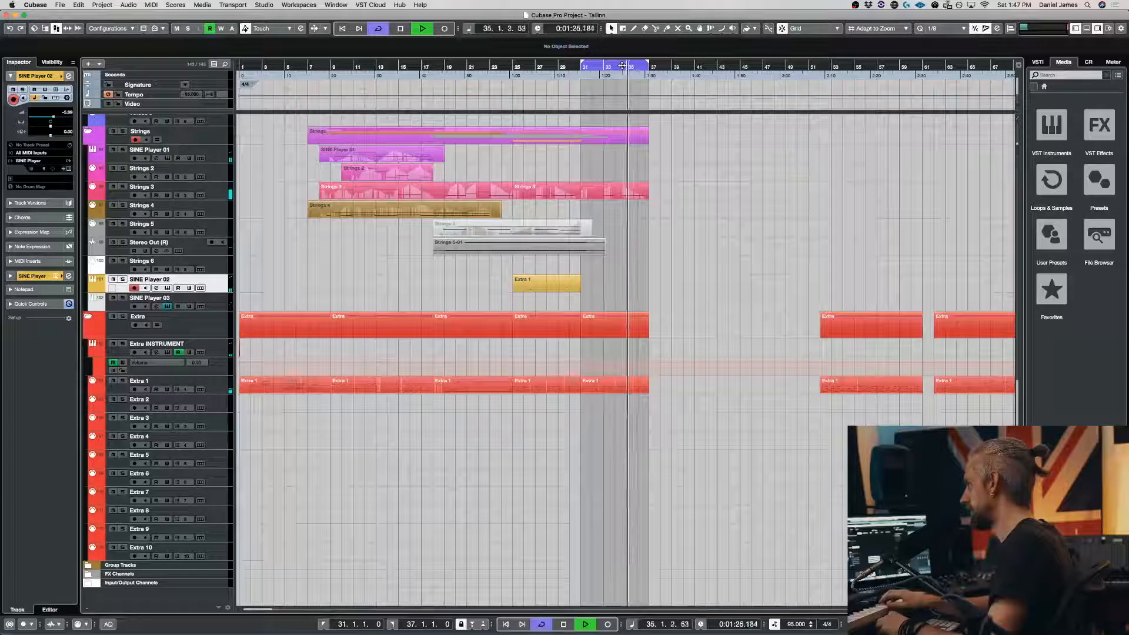
Try recording a part on the SINE Player 02 track over bars 31 to 37, play it back and delete the take.
{"action": "key", "text": "KP_Multiply"}
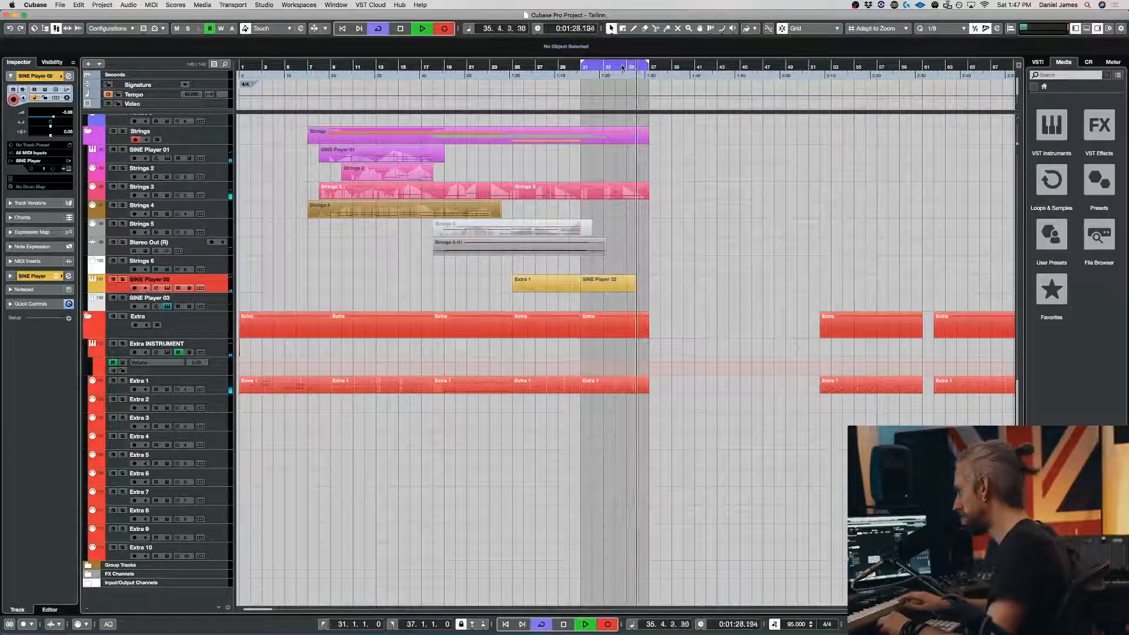
{"action": "key", "text": "space"}
{"action": "key", "text": "space"}
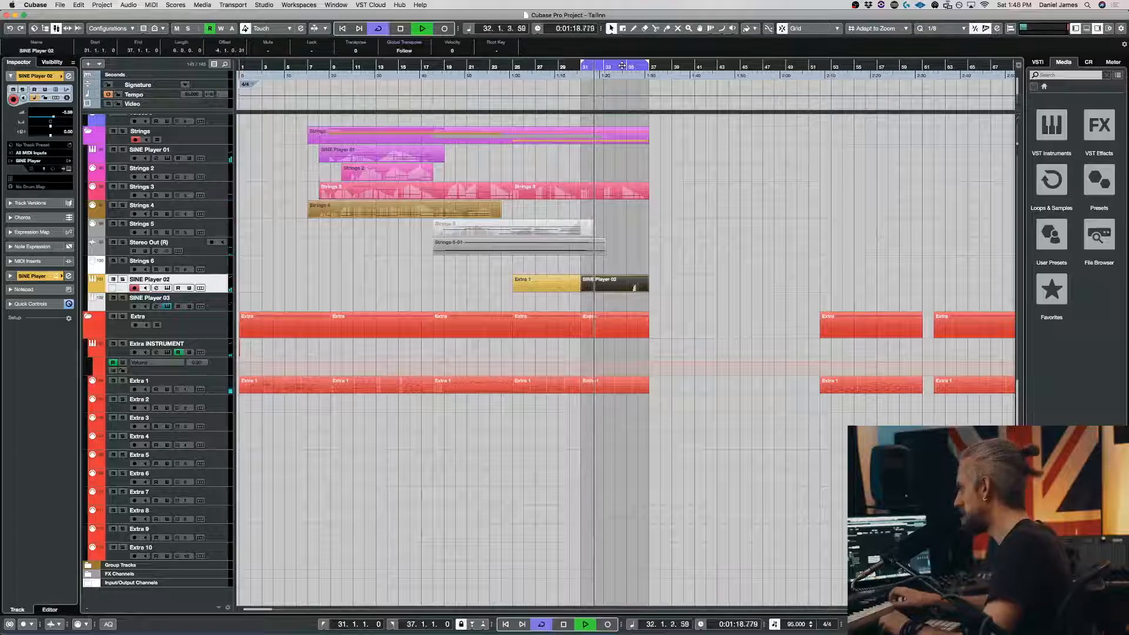
{"action": "key", "text": "space"}
{"action": "key", "text": "Delete"}
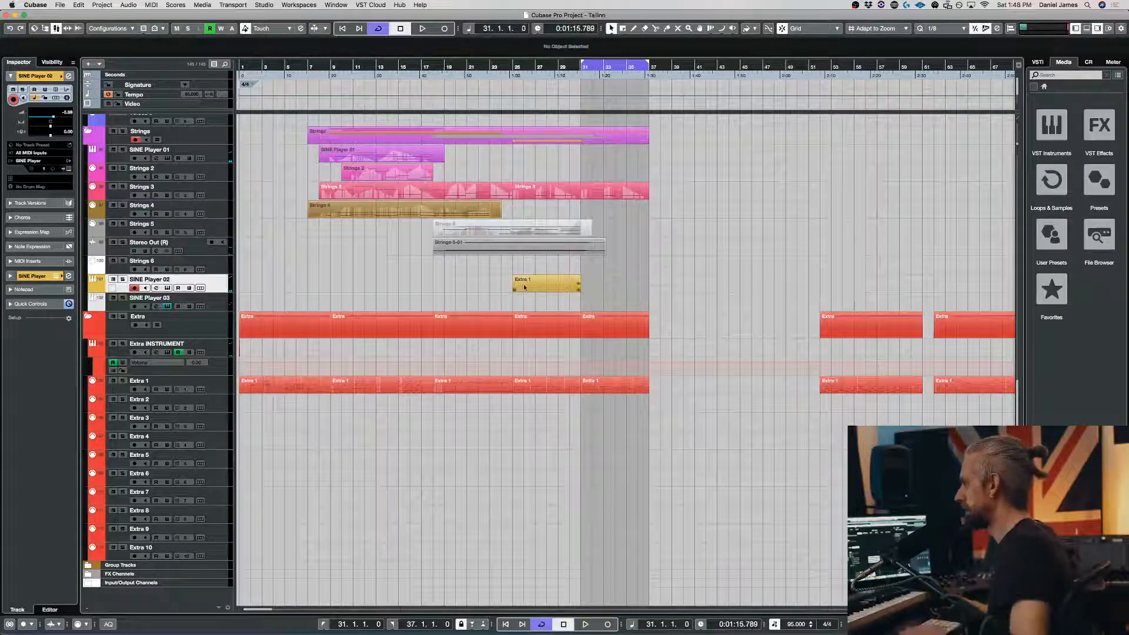
Open the Extra 1 track's part at bar 31 in the Key Editor.
{"action": "left_click", "coordinate": [589, 382]}
{"action": "double_click", "coordinate": [589, 382]}
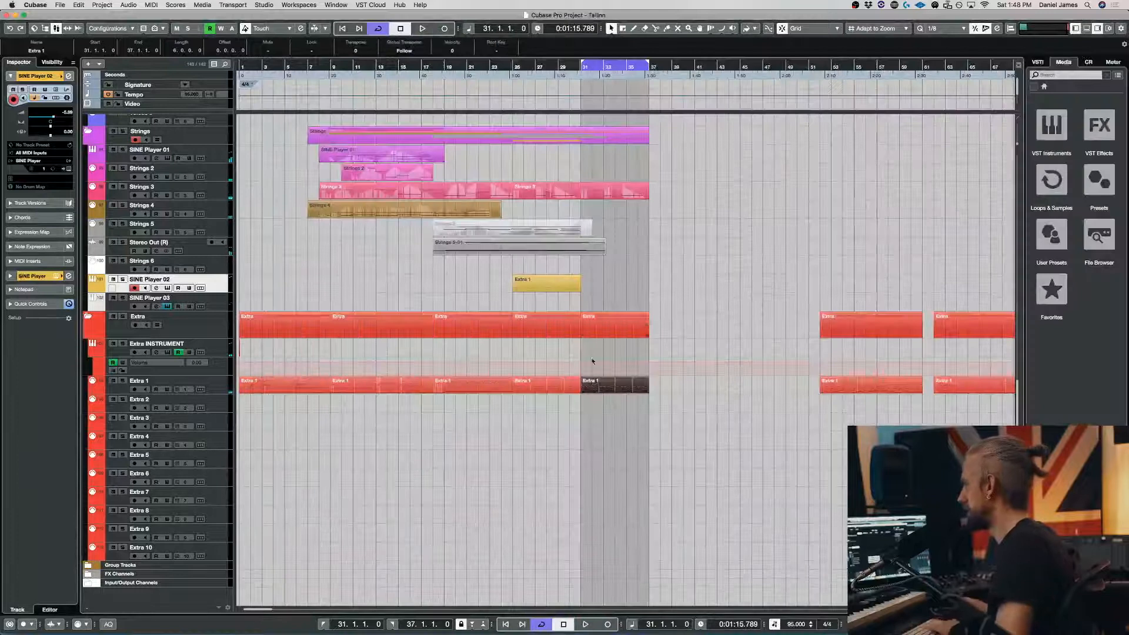
{"action": "key", "text": "Return"}
{"action": "left_click", "coordinate": [632, 206]}
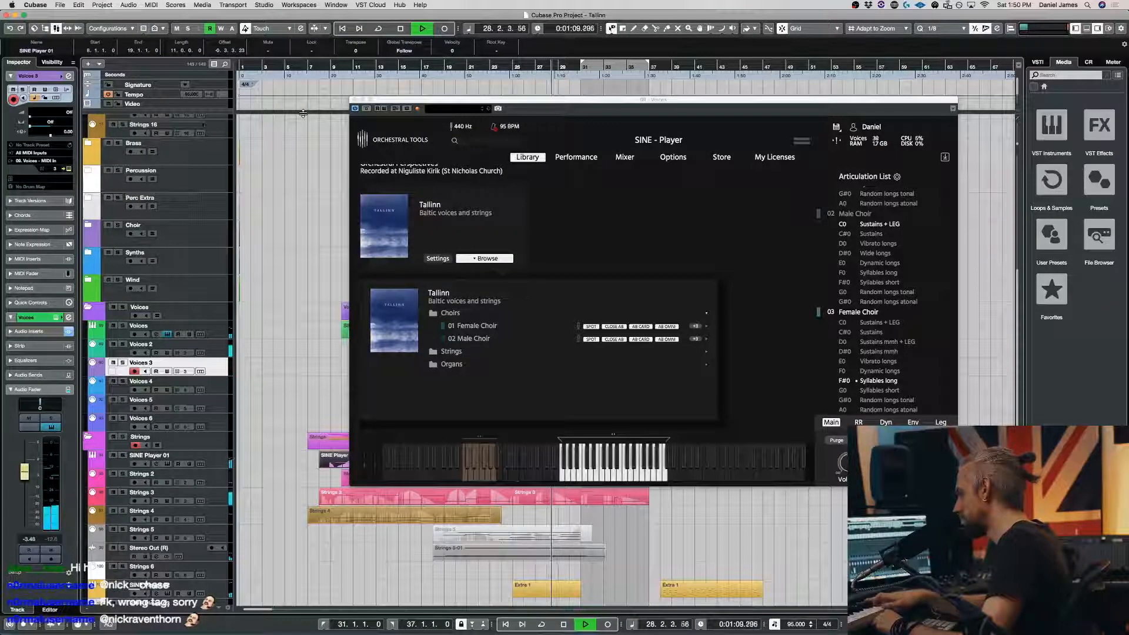
Close the SINE Player window and stop the playback with the Stereo Out (R) track selected.
{"action": "left_click", "coordinate": [356, 99]}
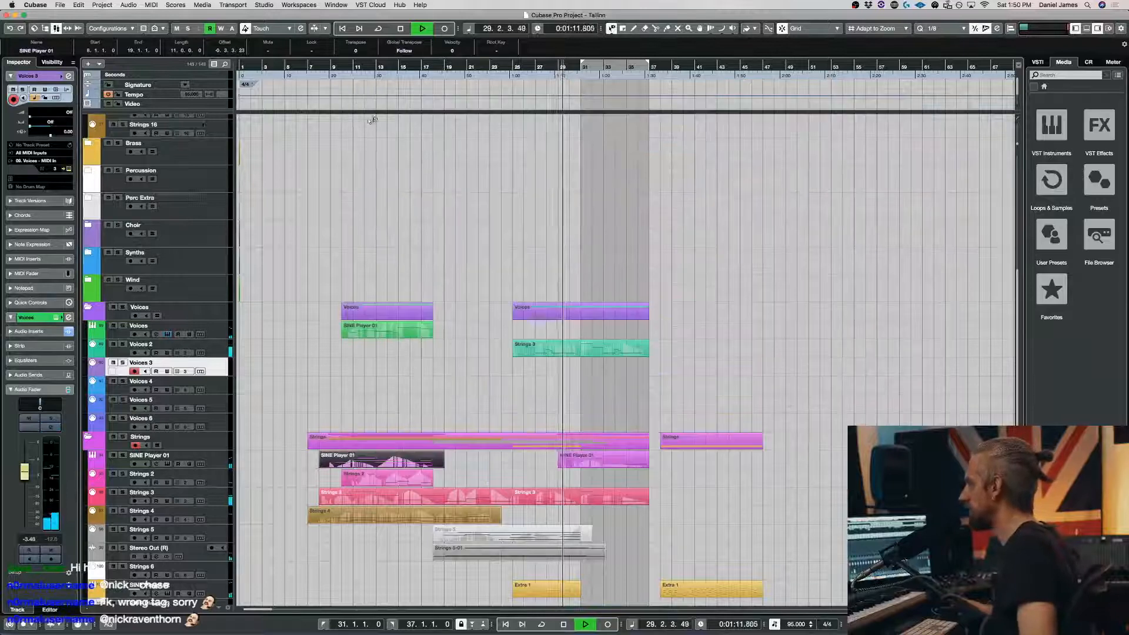
{"action": "left_click", "coordinate": [171, 546]}
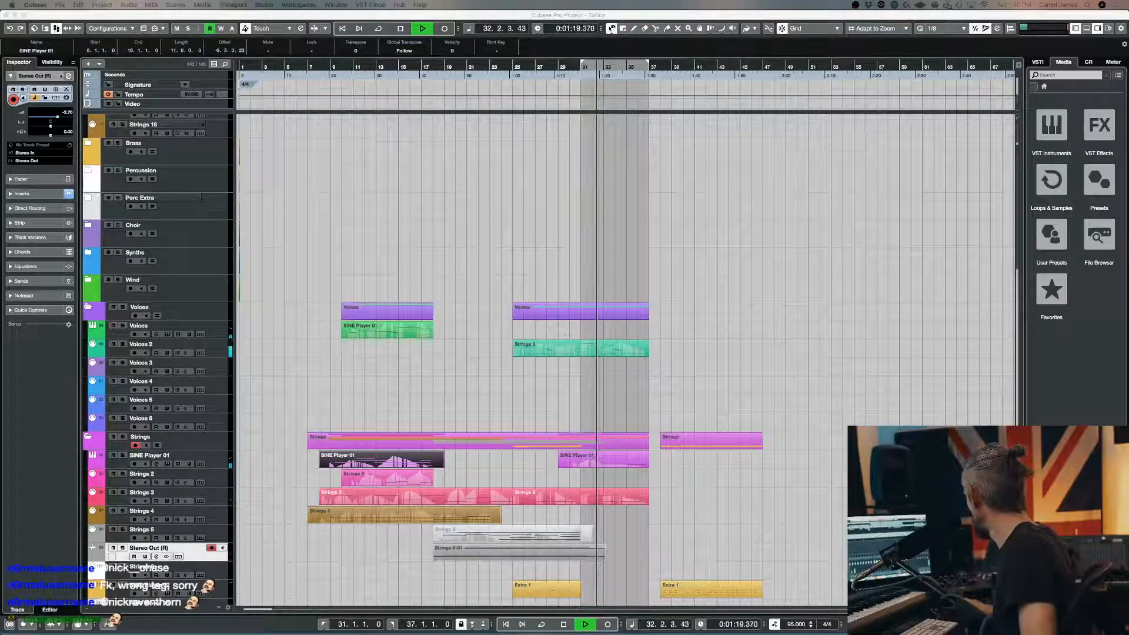
{"action": "scroll", "coordinate": [428, 443], "scroll_direction": "down", "scroll_amount": 10}
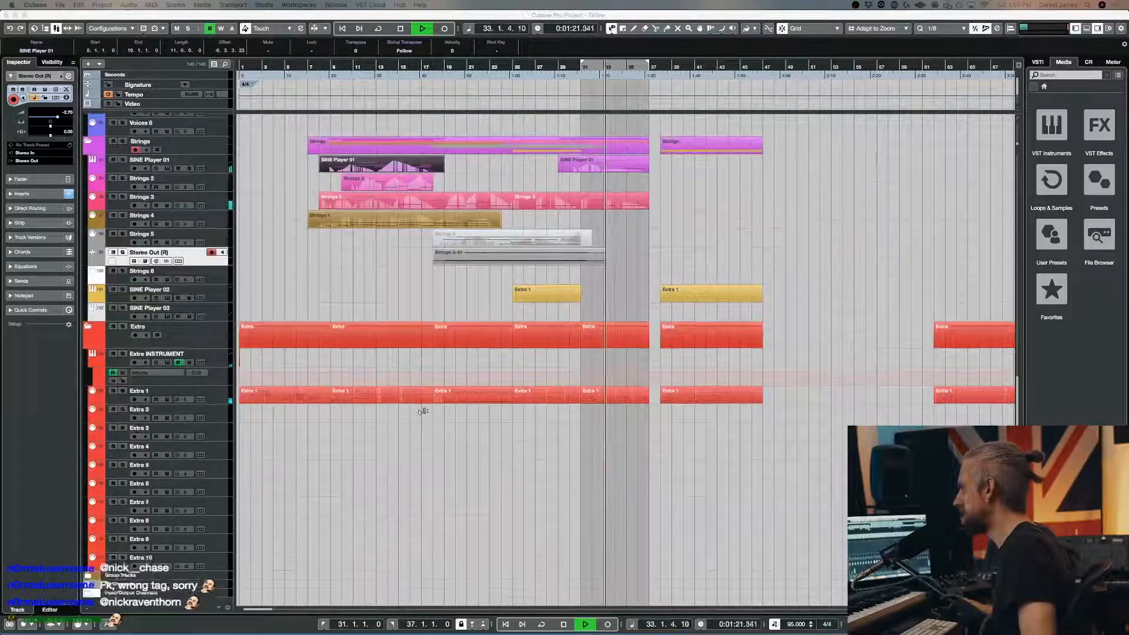
{"action": "scroll", "coordinate": [422, 411], "scroll_direction": "up", "scroll_amount": 1}
{"action": "key", "text": "space"}
Check the notes of the Extra 1 track's part at bar 31, and select the Extra 1 part on SINE Player 02.
{"action": "left_click", "coordinate": [628, 411]}
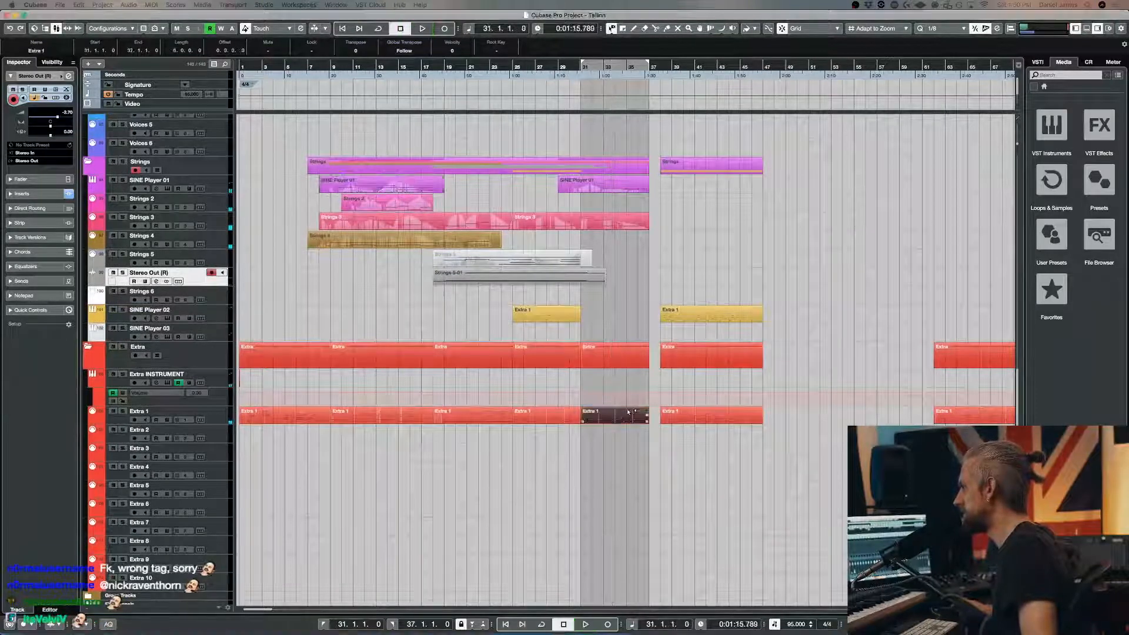
{"action": "double_click", "coordinate": [628, 411]}
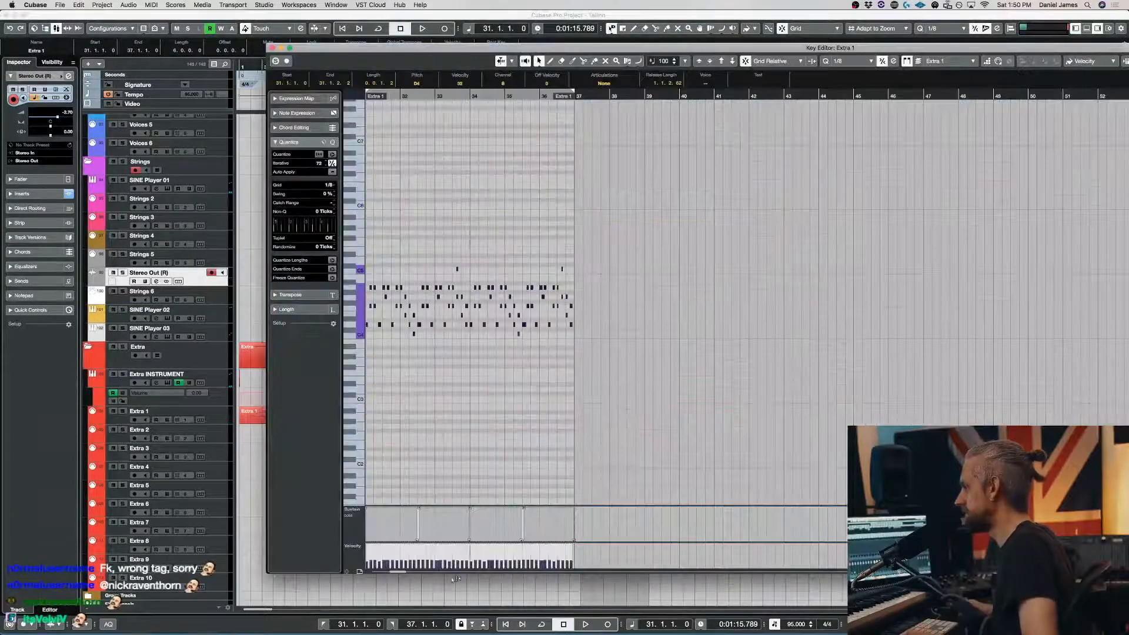
{"action": "key", "text": "Escape"}
{"action": "left_click", "coordinate": [550, 313]}
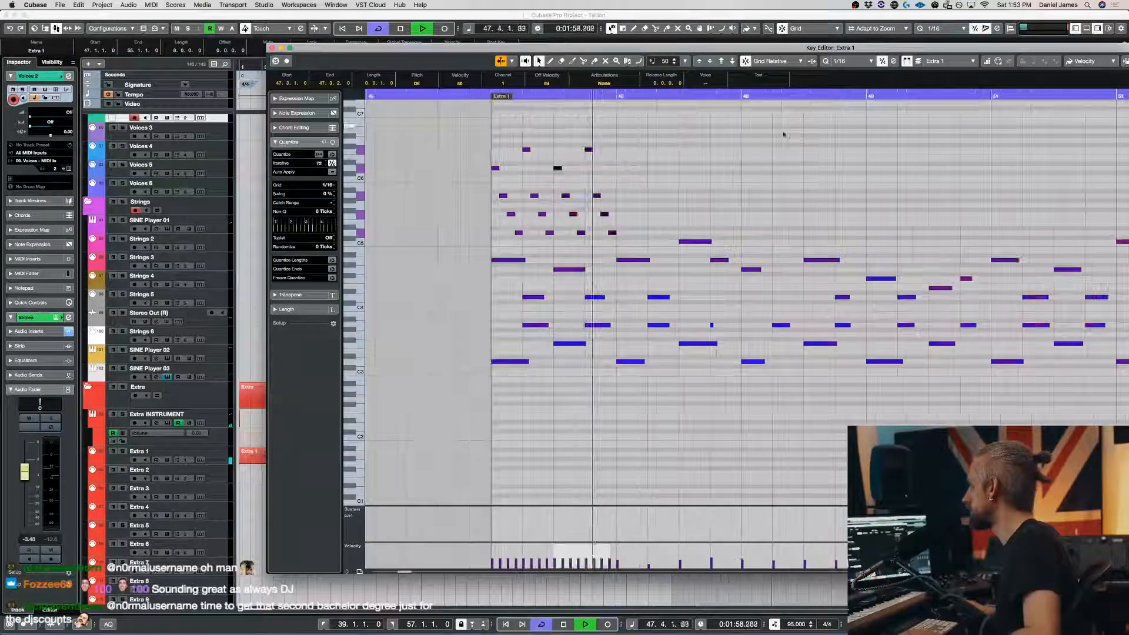
Transpose all notes of the Extra 1 part starting at bar 47 down one octave.
{"action": "key", "text": "space"}
{"action": "key", "text": "super+a"}
{"action": "key", "text": "shift+Down"}
{"action": "scroll", "coordinate": [613, 302], "scroll_direction": "left", "scroll_amount": 5}
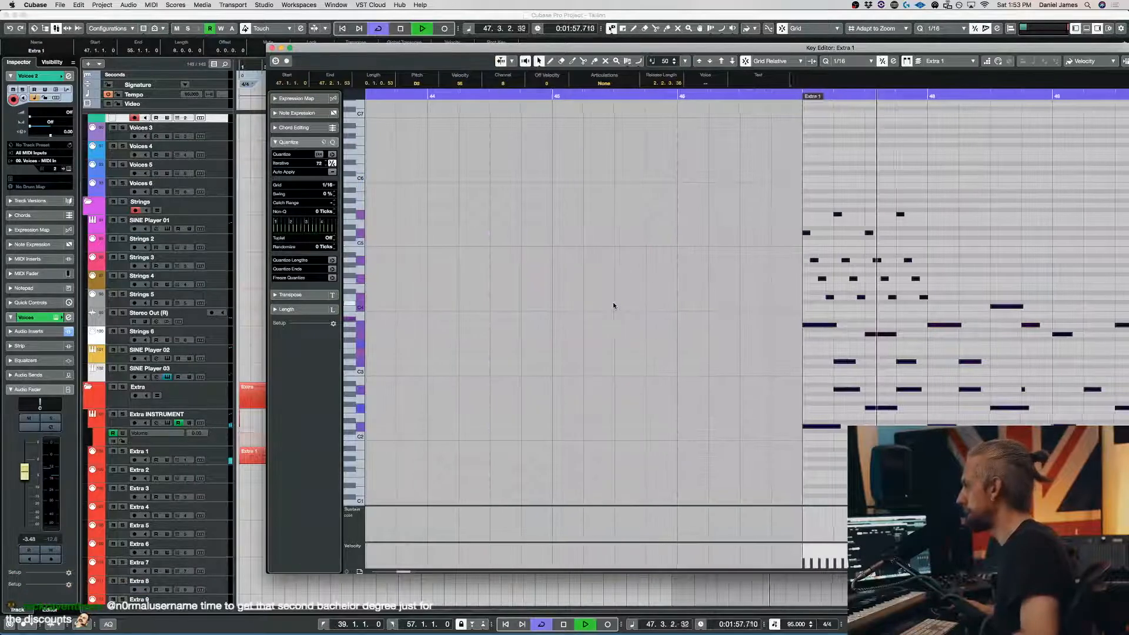
{"action": "left_click", "coordinate": [632, 97]}
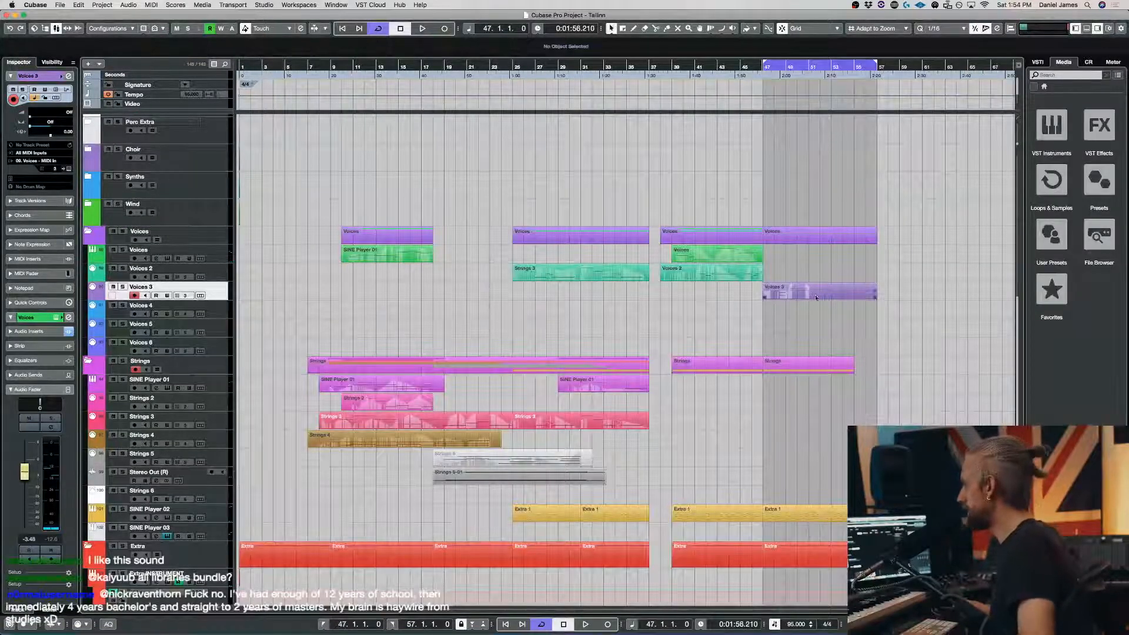
Quantize all notes of the Voices 3 part starting at bar 47 to the 1/16 grid.
{"action": "double_click", "coordinate": [814, 296]}
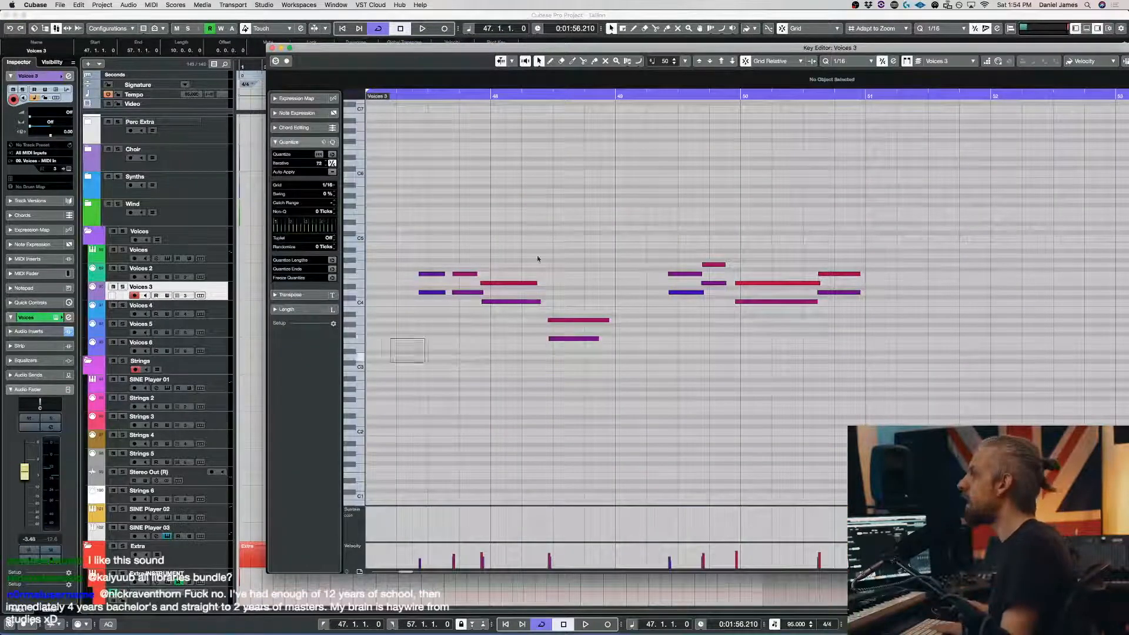
{"action": "key", "text": "super+a"}
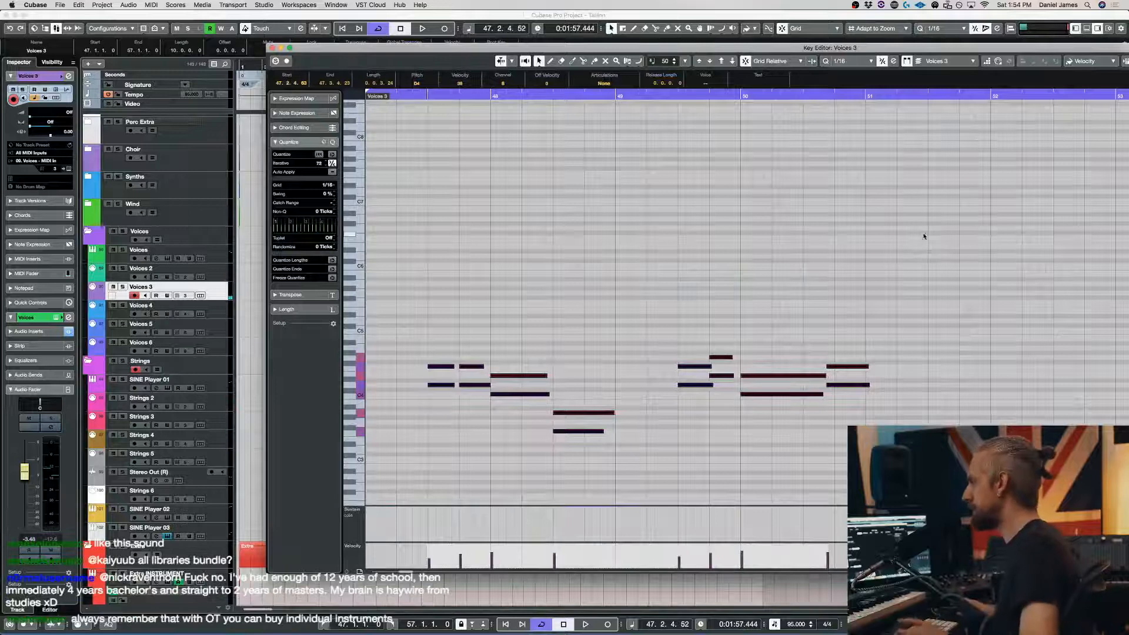
{"action": "left_click", "coordinate": [721, 451]}
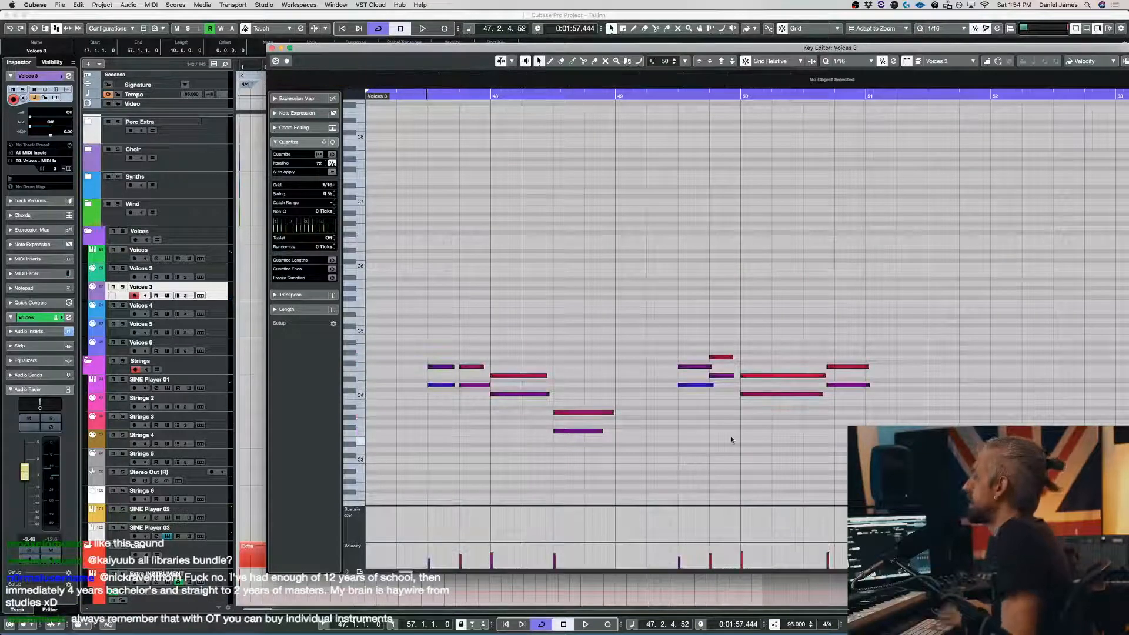
Play the Voices 3 part, nudge its last two notes in bar 50 earlier and leave the Key Editor.
{"action": "key", "text": "space"}
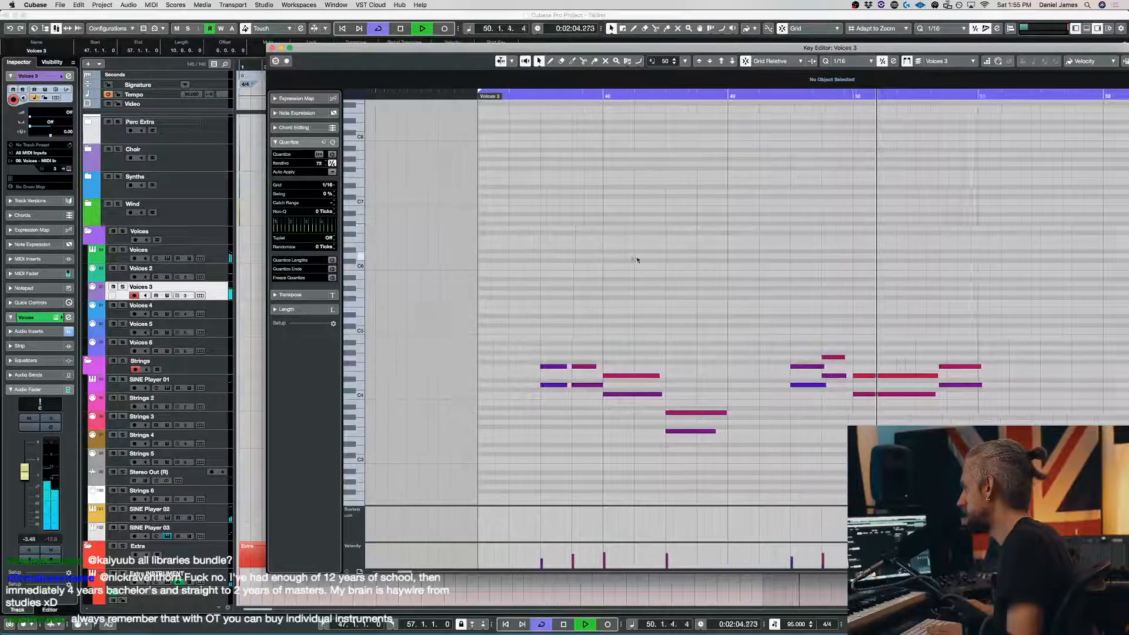
{"action": "key", "text": "space"}
{"action": "left_click_drag", "start_coordinate": [869, 405], "coordinate": [880, 379]}
{"action": "left_click_drag", "start_coordinate": [910, 416], "coordinate": [932, 253]}
{"action": "key", "text": "super+Left"}
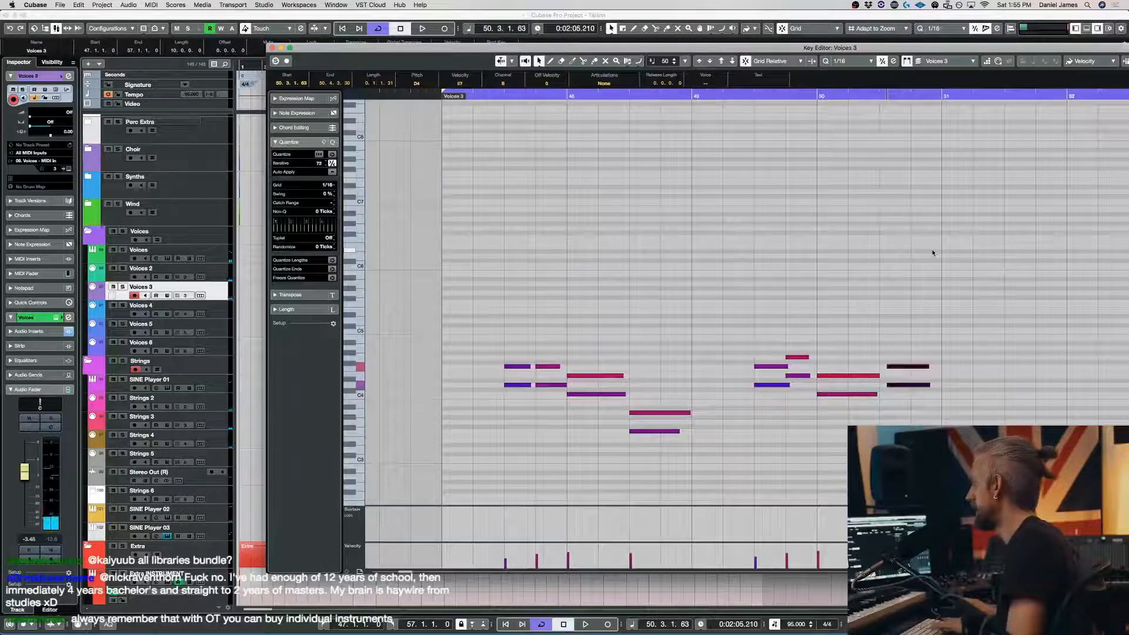
{"action": "key", "text": "Return"}
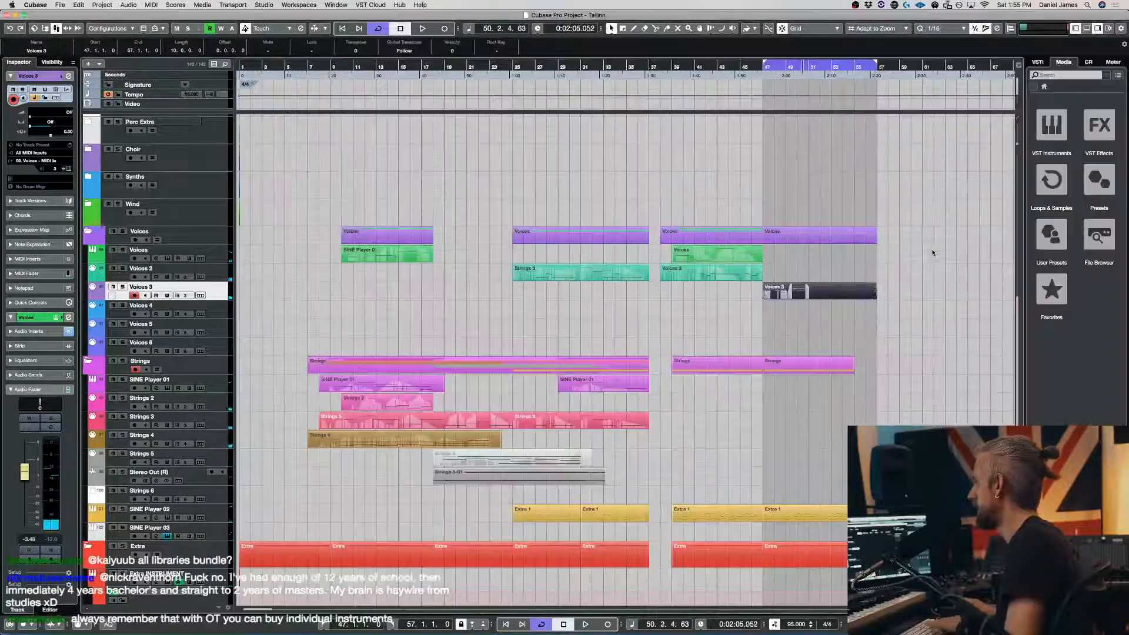
Extend the Voices 2 part starting at bar 38 to end at bar 55, and open it in the Key Editor.
{"action": "left_click", "coordinate": [201, 274]}
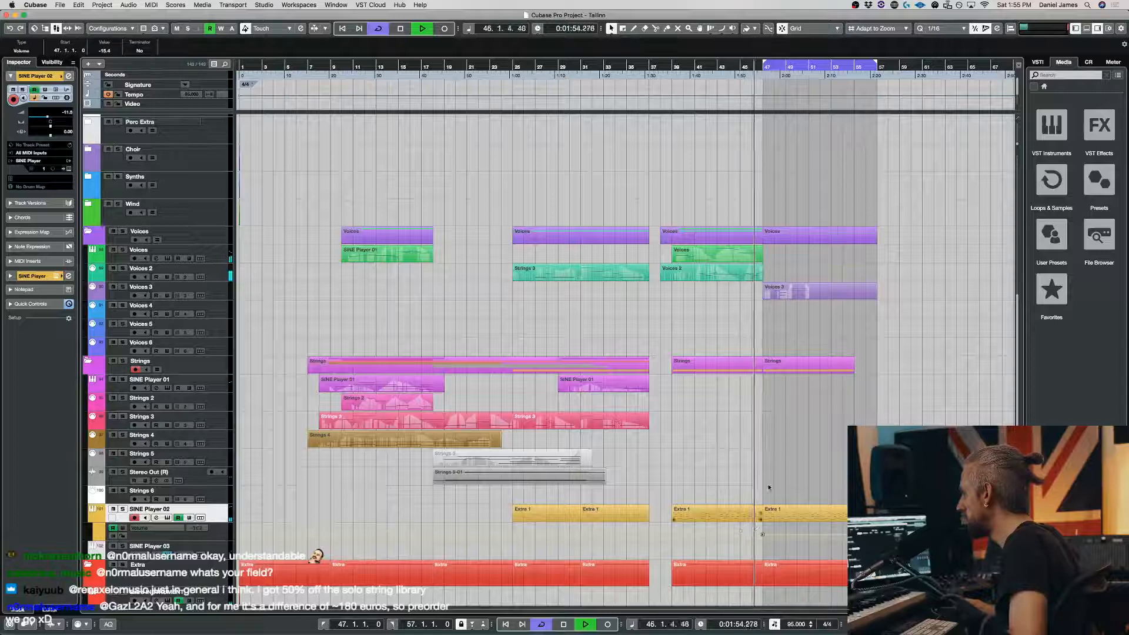
{"action": "left_click_drag", "start_coordinate": [762, 274], "coordinate": [855, 276]}
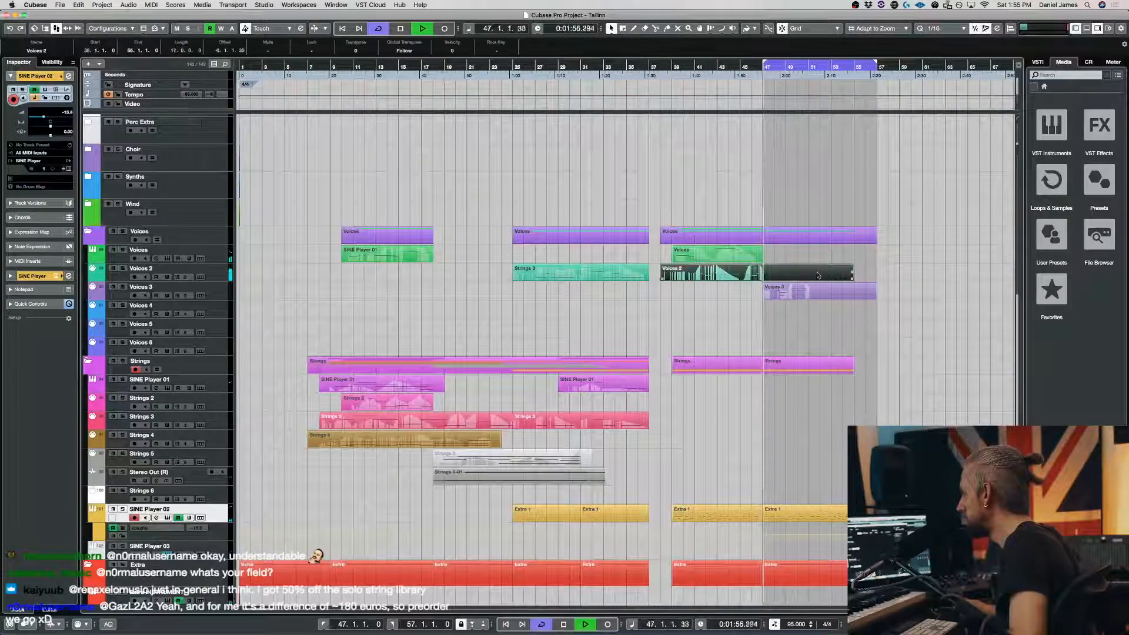
{"action": "double_click", "coordinate": [856, 275]}
{"action": "left_click_drag", "start_coordinate": [833, 280], "coordinate": [931, 279]}
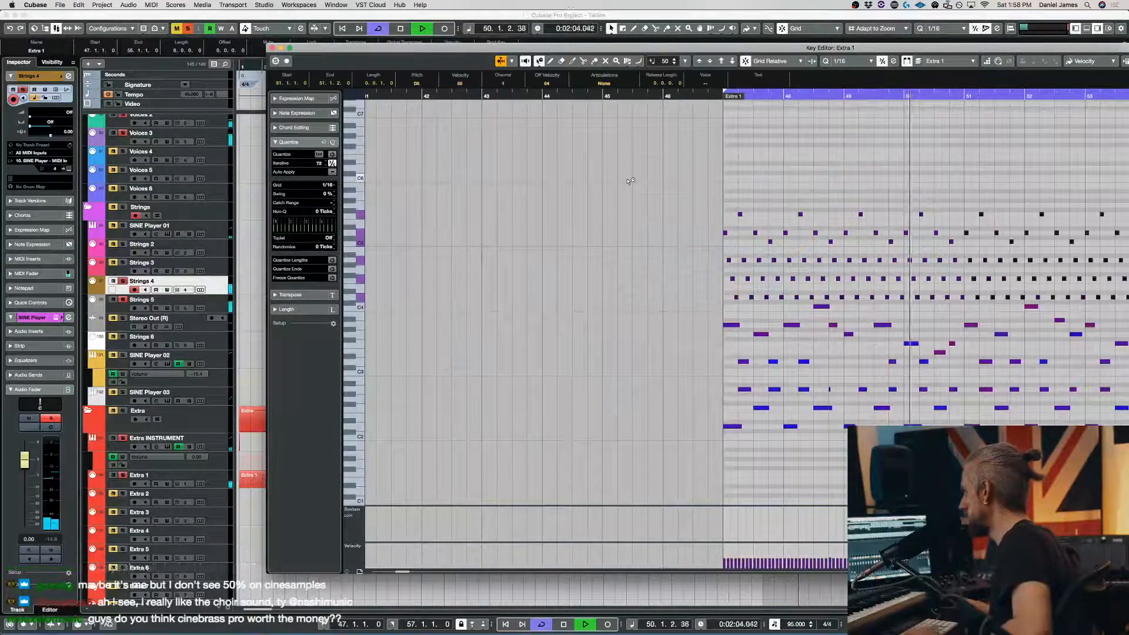
Leave the Key Editor with playback stopped, and add the tracks Strings 7 to Strings 12 below Strings 6.
{"action": "key", "text": "Return"}
{"action": "key", "text": "space"}
{"action": "scroll", "coordinate": [819, 371], "scroll_direction": "up", "scroll_amount": 3}
{"action": "key", "text": "KP_Add"}
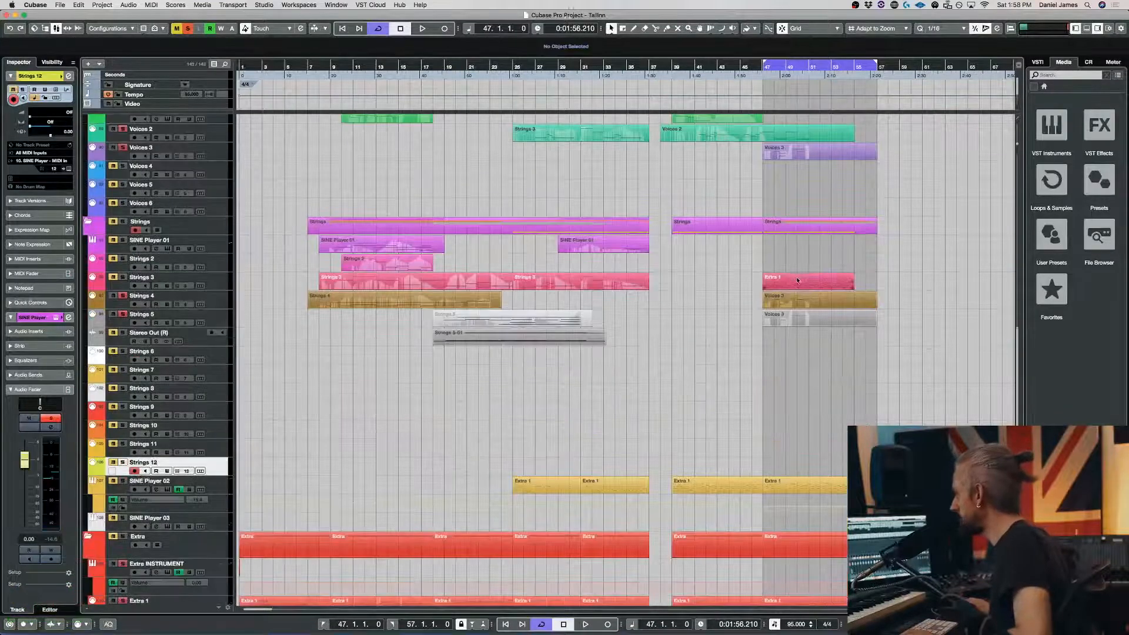
Move the Extra 1 part at bar 47 from Strings 3 to Strings 6, and delete its lower notes in the Key Editor.
{"action": "left_click_drag", "start_coordinate": [797, 281], "coordinate": [800, 356]}
{"action": "key", "text": "Return"}
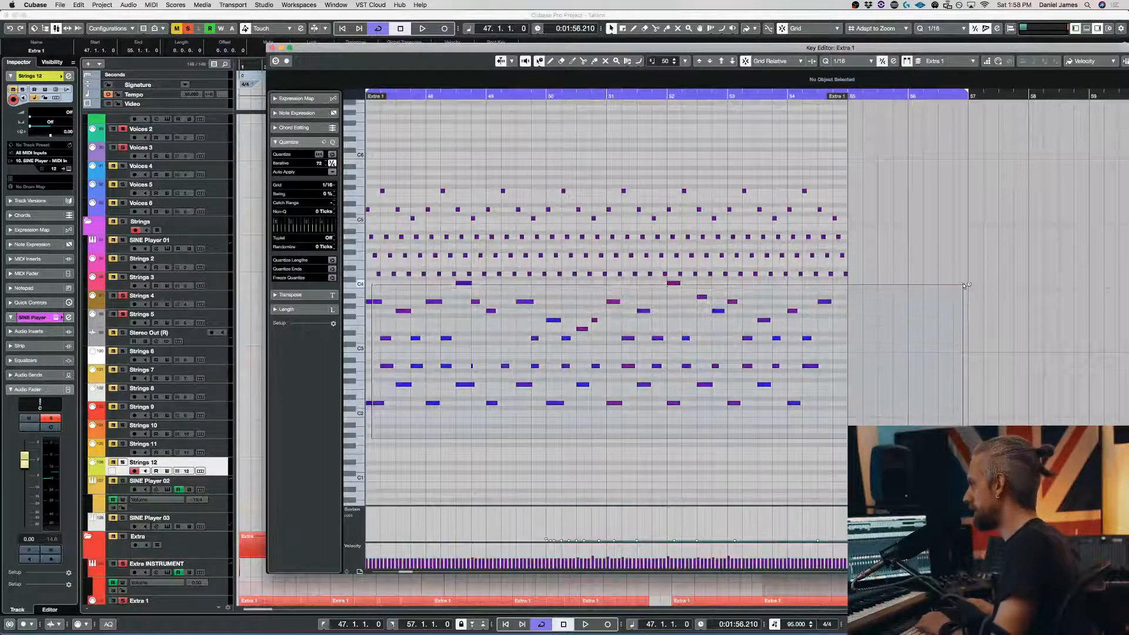
{"action": "key", "text": "Return"}
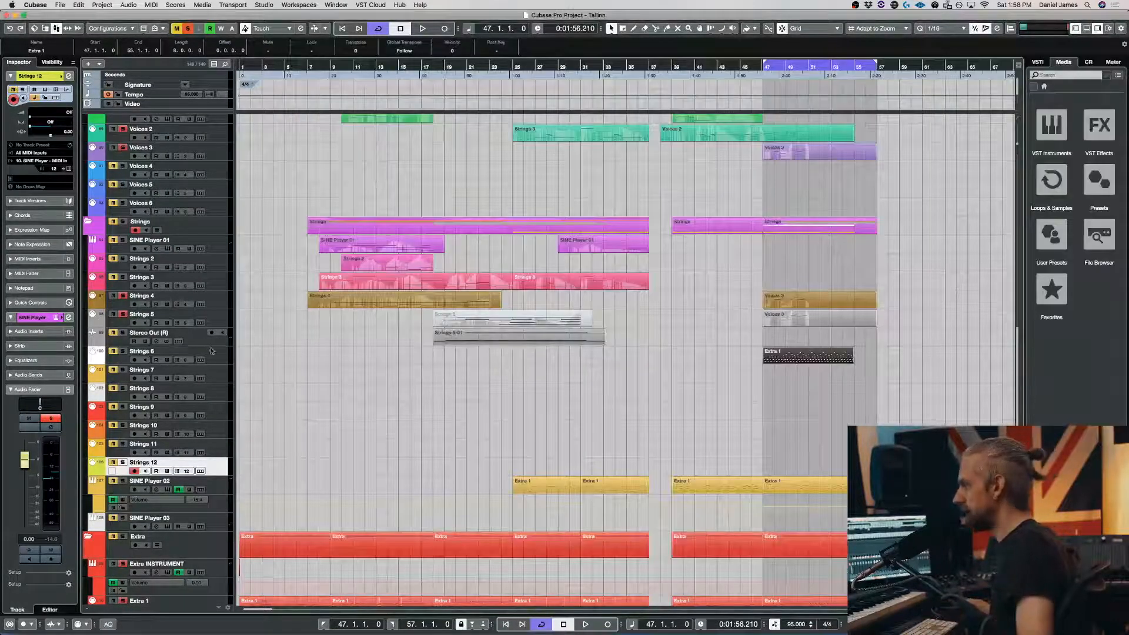
Turn off all track solos and open the SINE Player instrument of the Strings 6 track.
{"action": "left_click", "coordinate": [187, 28]}
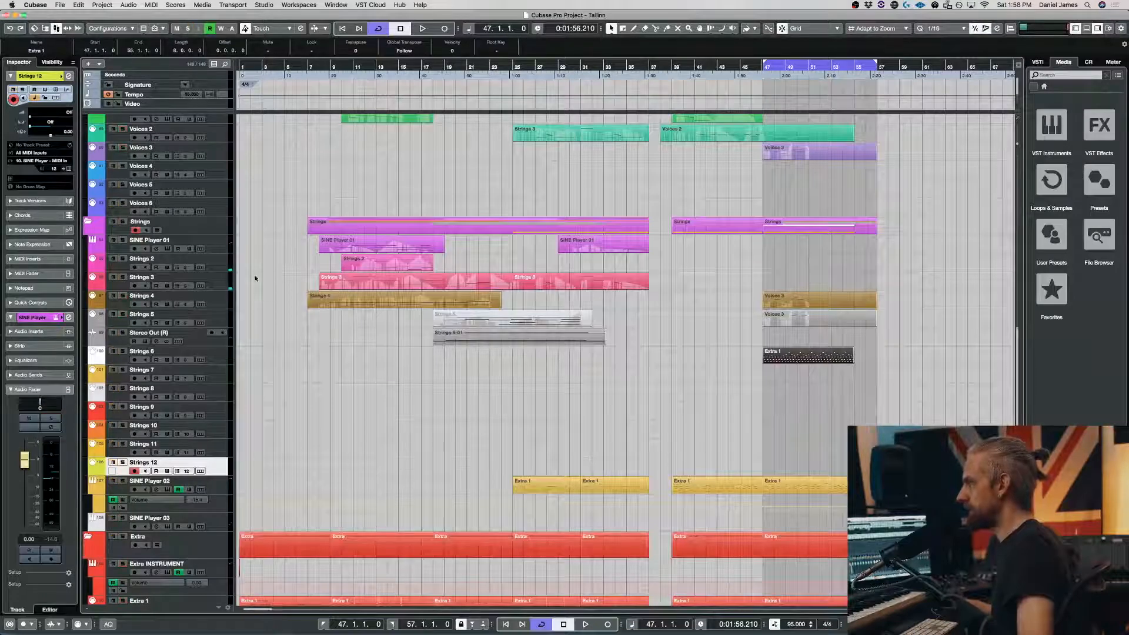
{"action": "left_click", "coordinate": [226, 364]}
{"action": "key", "text": "e"}
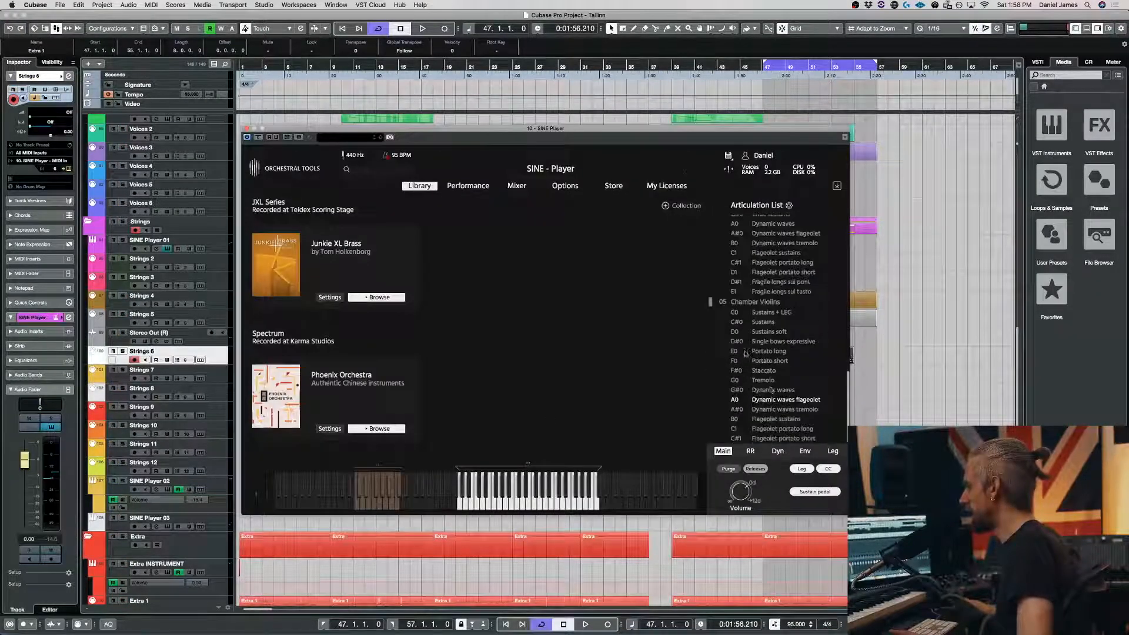
Load the 03 Chamber Celli from the Tallinn library's Strings folder into SINE Player.
{"action": "scroll", "coordinate": [502, 332], "scroll_direction": "down", "scroll_amount": 5}
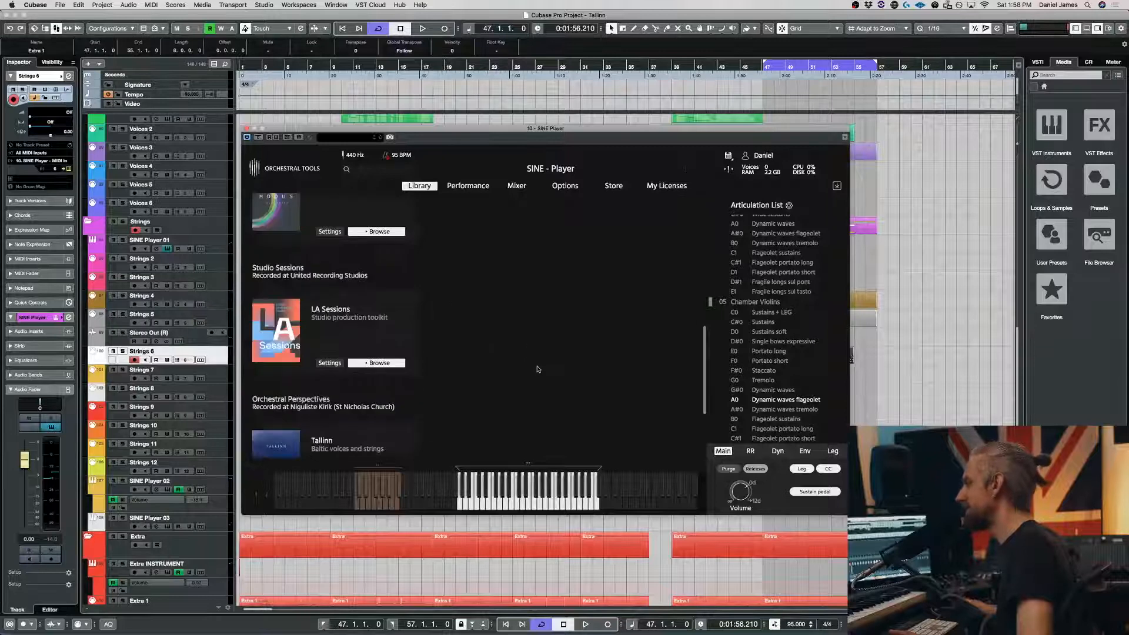
{"action": "left_click", "coordinate": [367, 433]}
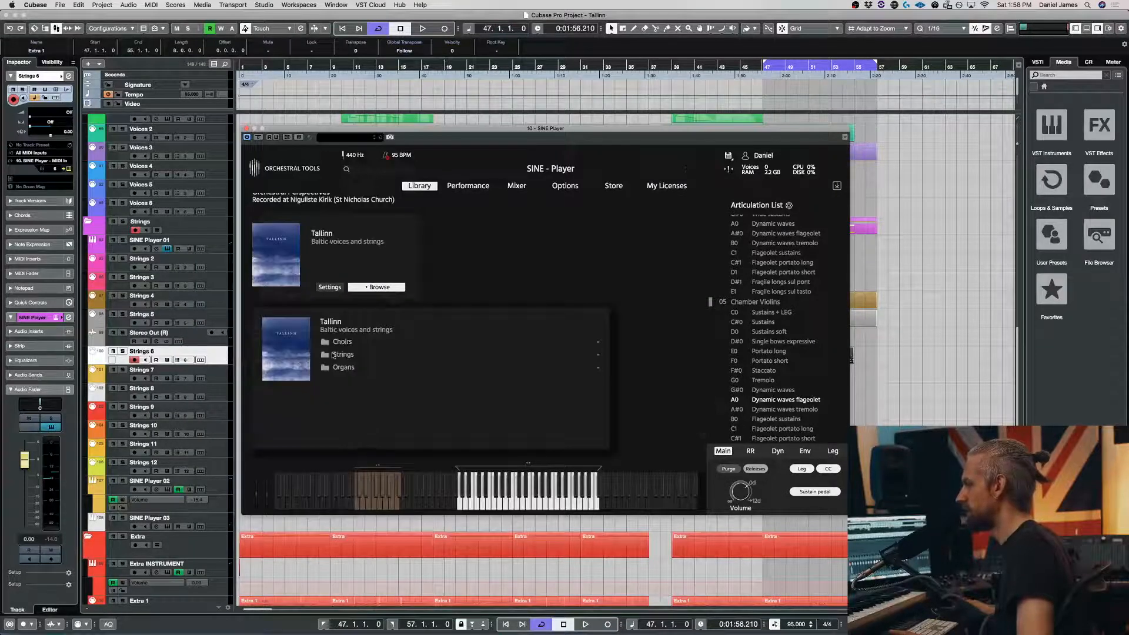
{"action": "left_click", "coordinate": [335, 342]}
{"action": "left_click", "coordinate": [345, 379]}
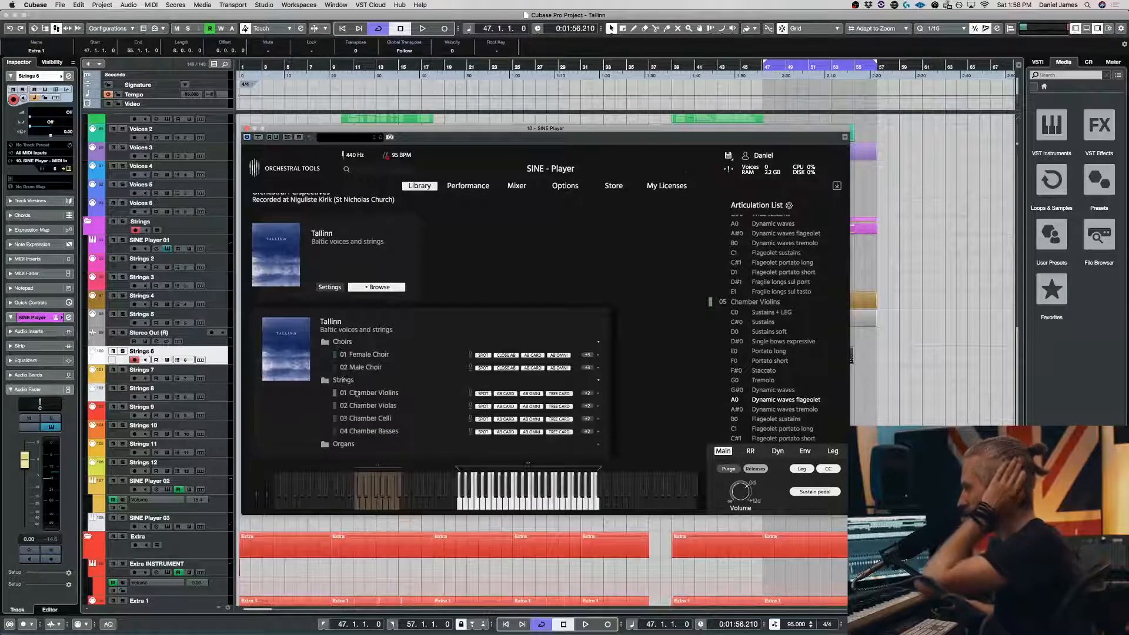
{"action": "double_click", "coordinate": [380, 419]}
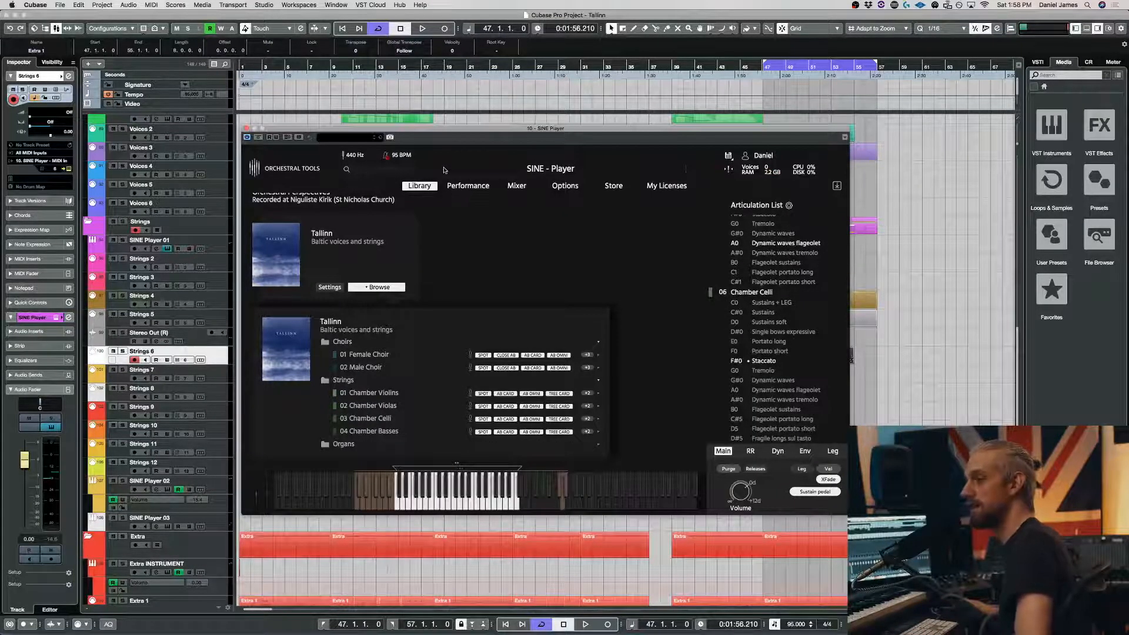
Transpose the notes of the Extra 1 part on Strings 6 down one octave and audition them in the Key Editor.
{"action": "left_click_drag", "start_coordinate": [537, 130], "coordinate": [366, 73]}
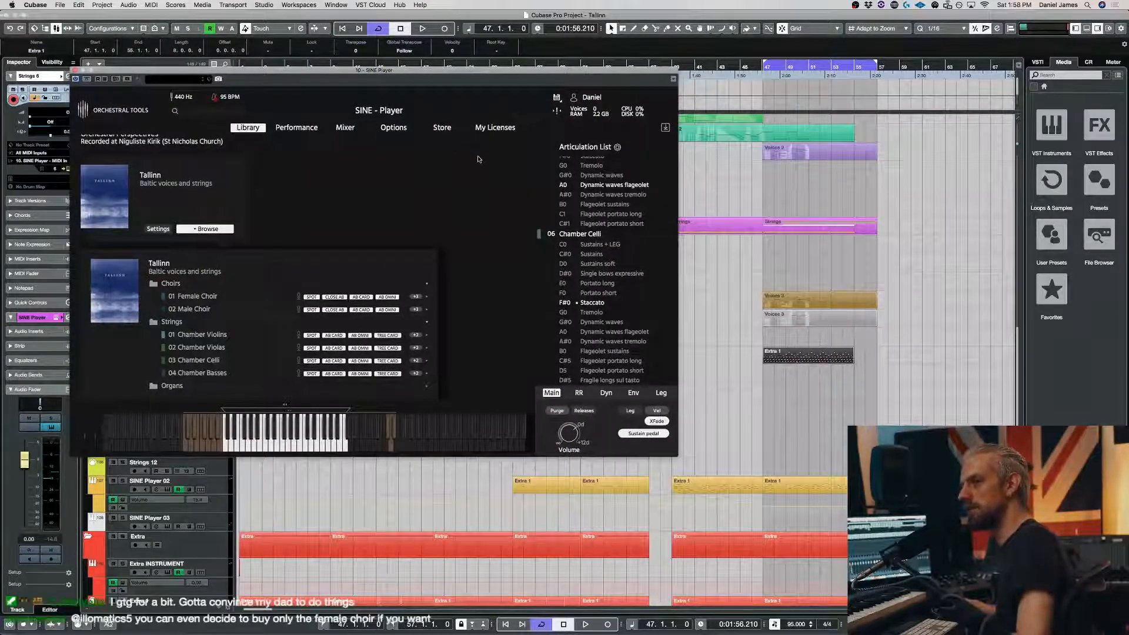
{"action": "double_click", "coordinate": [819, 359]}
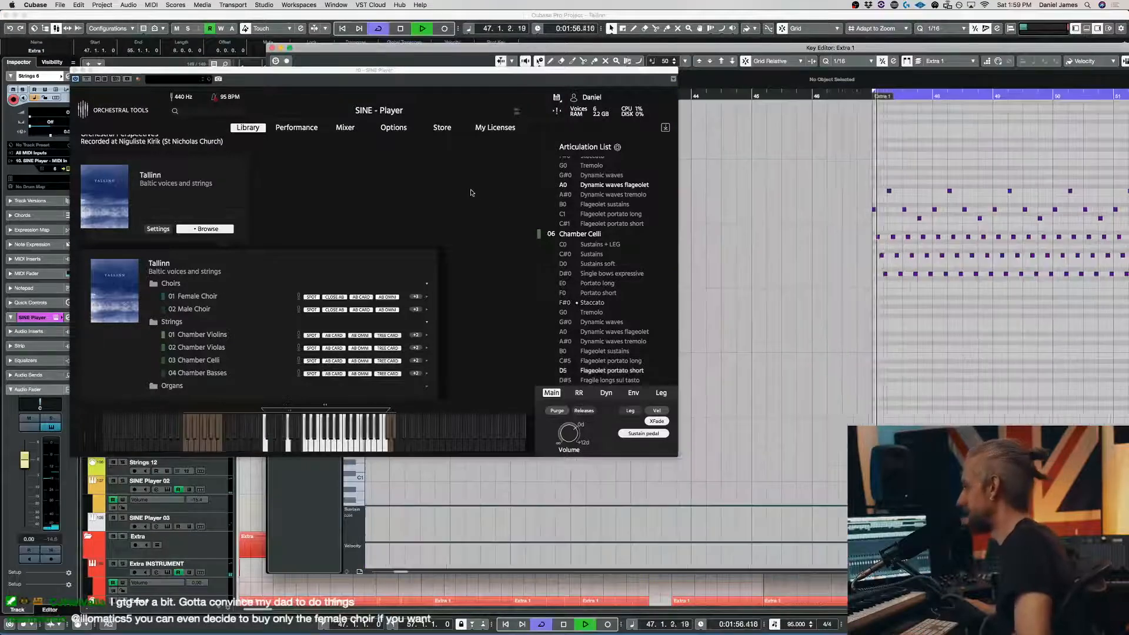
{"action": "key", "text": "super+w"}
{"action": "key", "text": "space"}
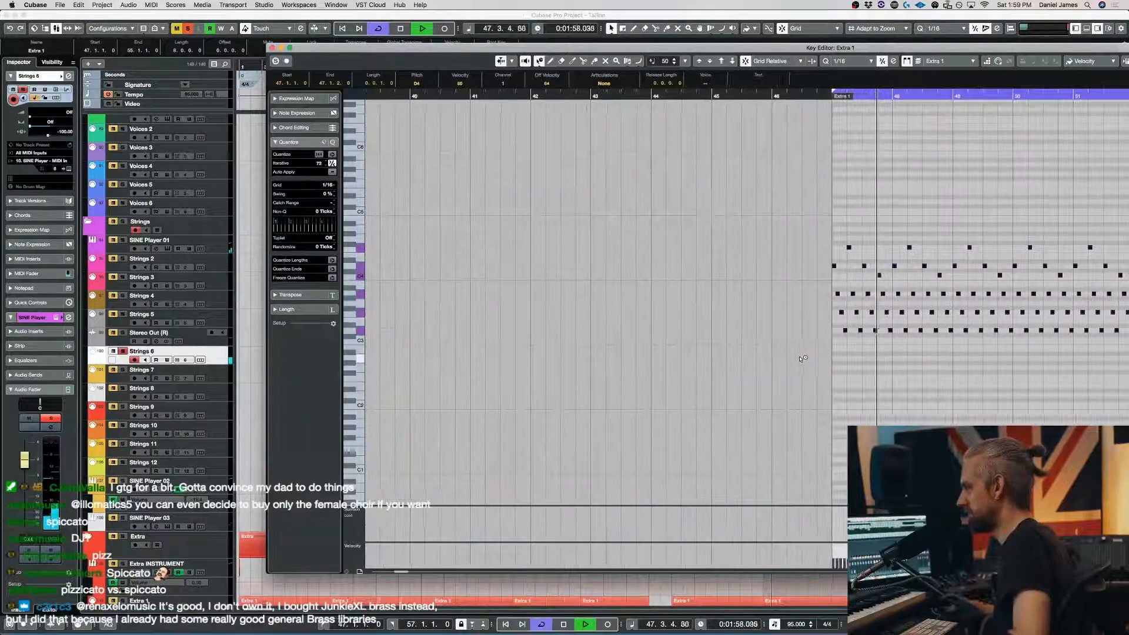
{"action": "key", "text": "space"}
{"action": "key", "text": "super+w"}
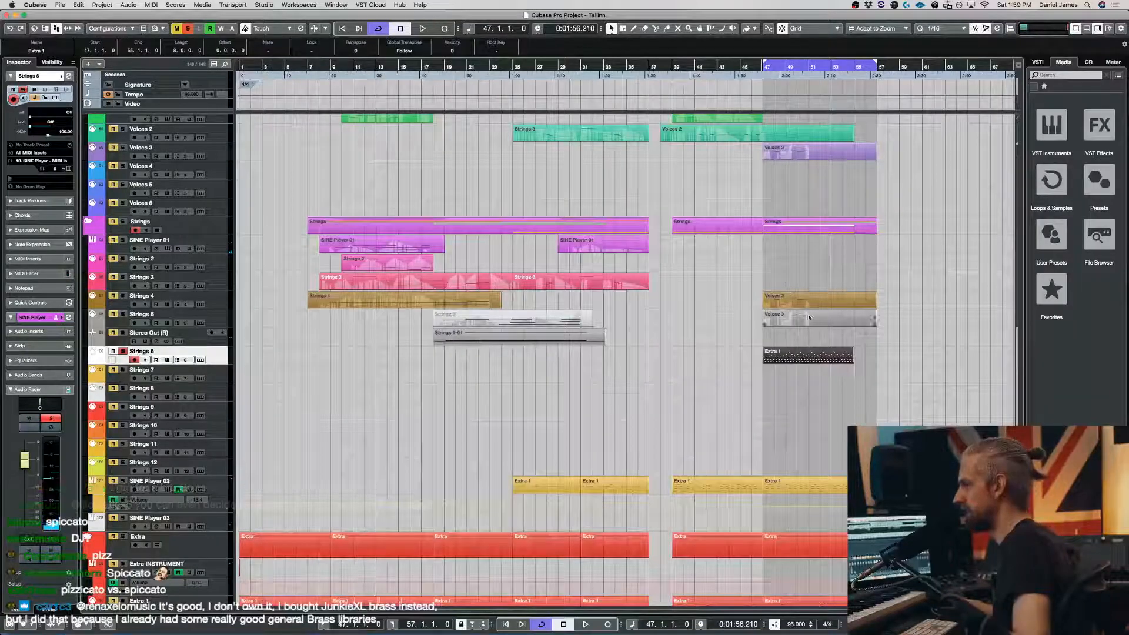
Move the Extra 1 MIDI part at bar 47 from Strings 6 to Strings 7 and duplicate it at bar 55.
{"action": "scroll", "coordinate": [808, 359], "scroll_direction": "down", "scroll_amount": 3}
{"action": "double_click", "coordinate": [810, 290]}
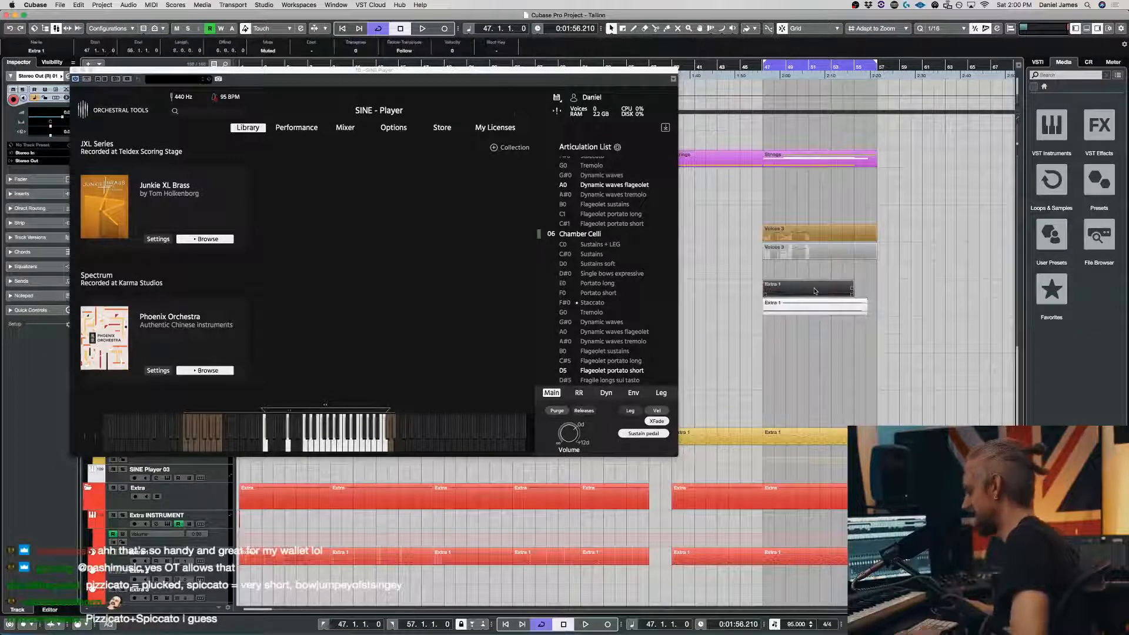
{"action": "key", "text": "1"}
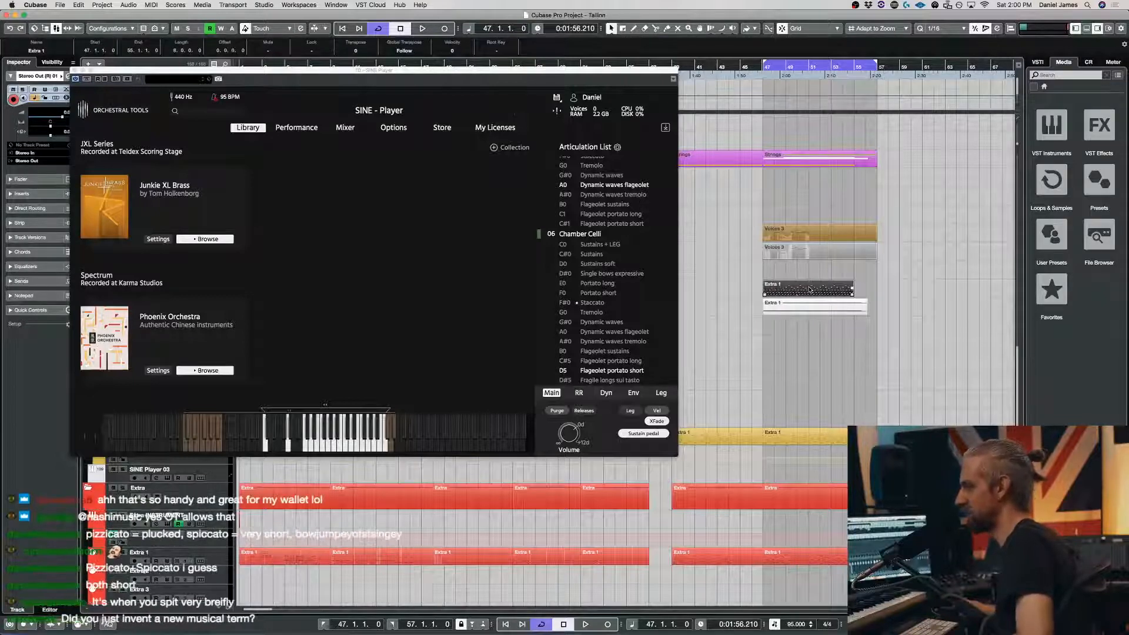
{"action": "left_click_drag", "start_coordinate": [799, 291], "coordinate": [801, 329]}
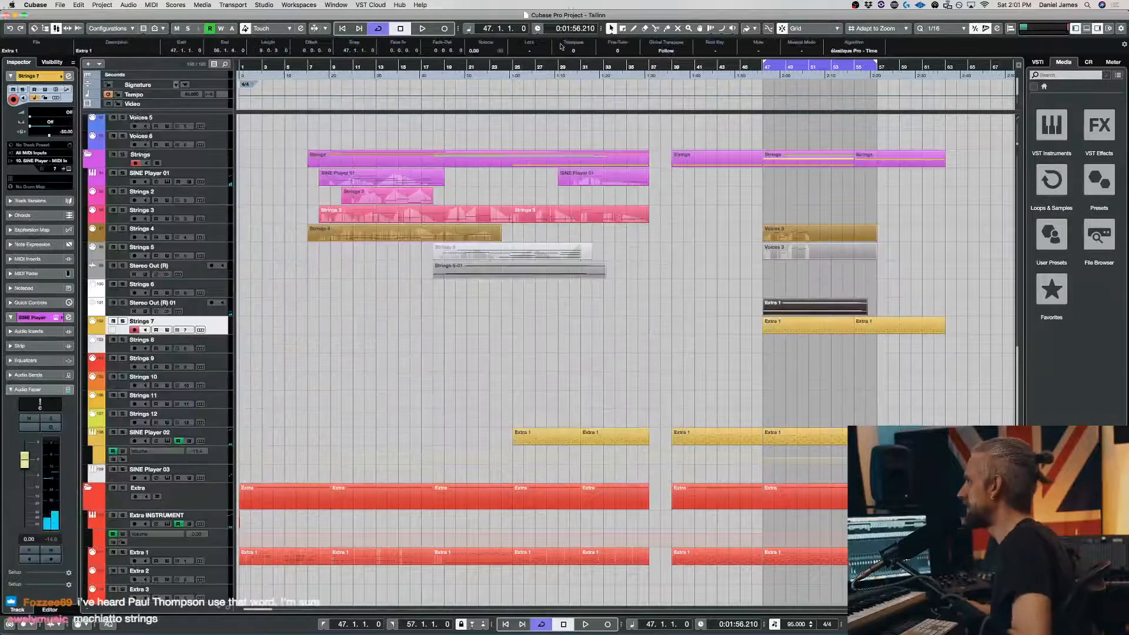
Transpose the rendered Extra 1 audio event by -12 semitones and solo its Stereo Out (R) 01 track during playback.
{"action": "left_click", "coordinate": [569, 50]}
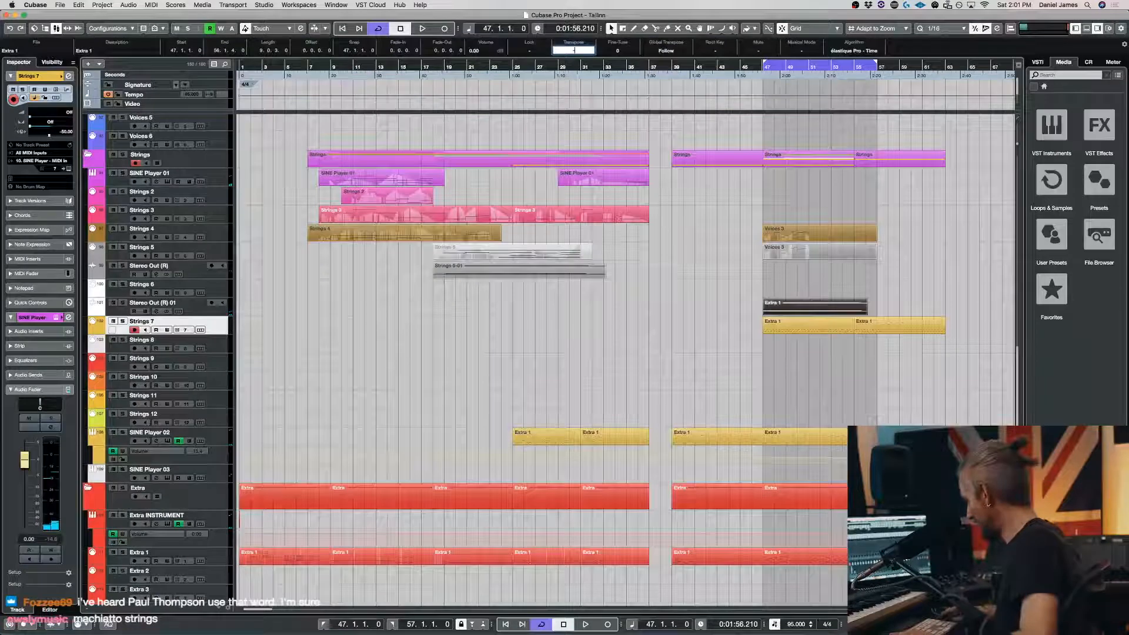
{"action": "key", "text": "space"}
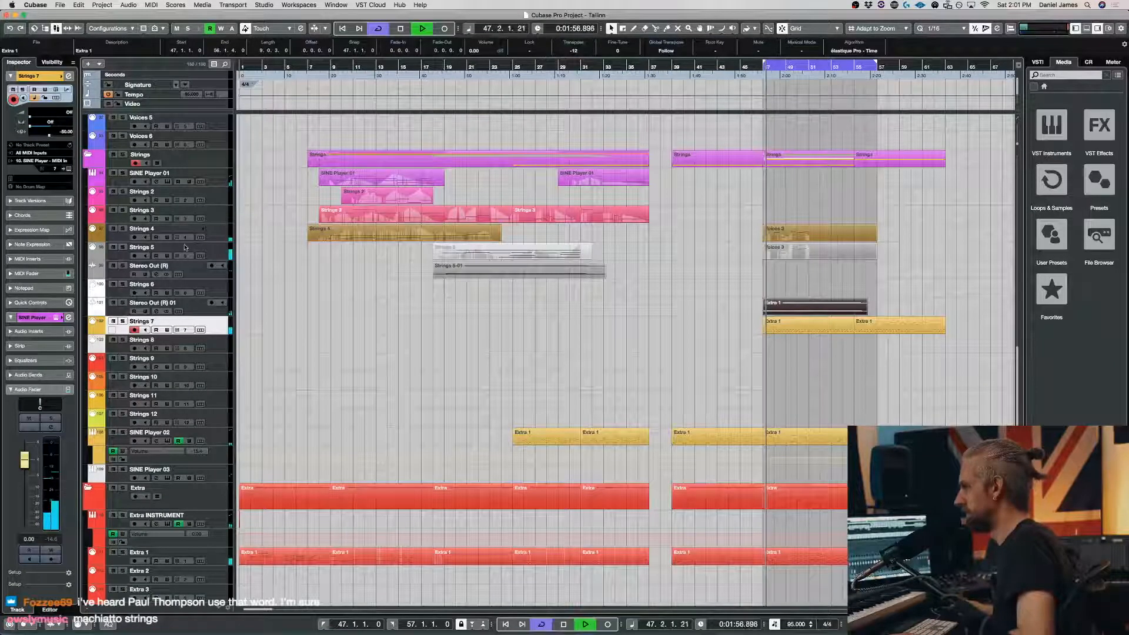
{"action": "left_click", "coordinate": [125, 309]}
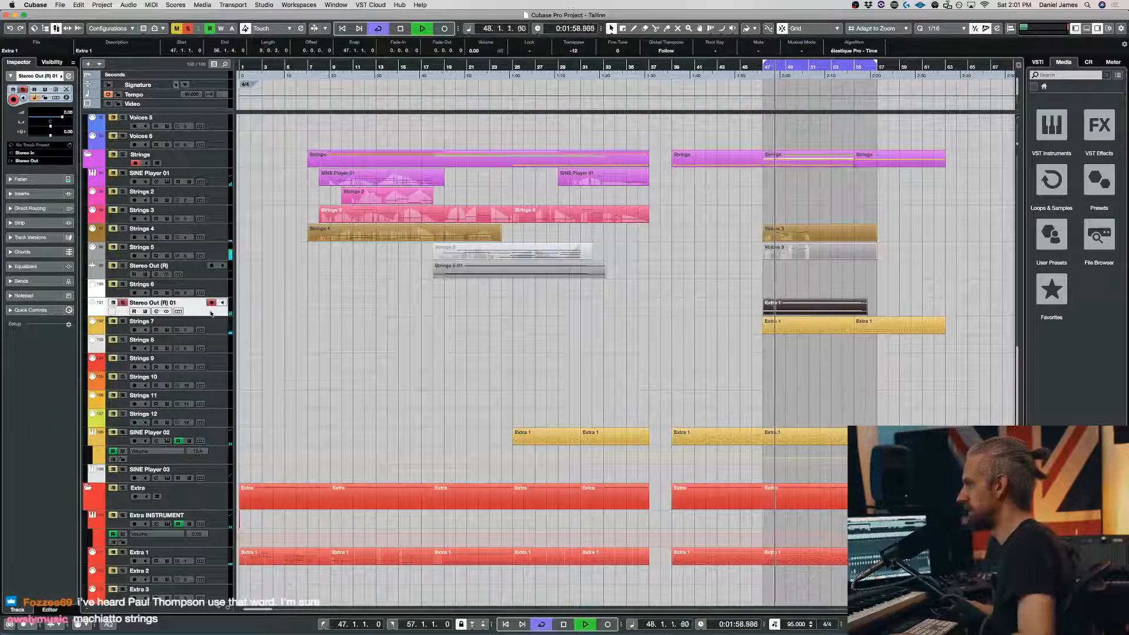
{"action": "left_click", "coordinate": [122, 302]}
{"action": "key", "text": "space"}
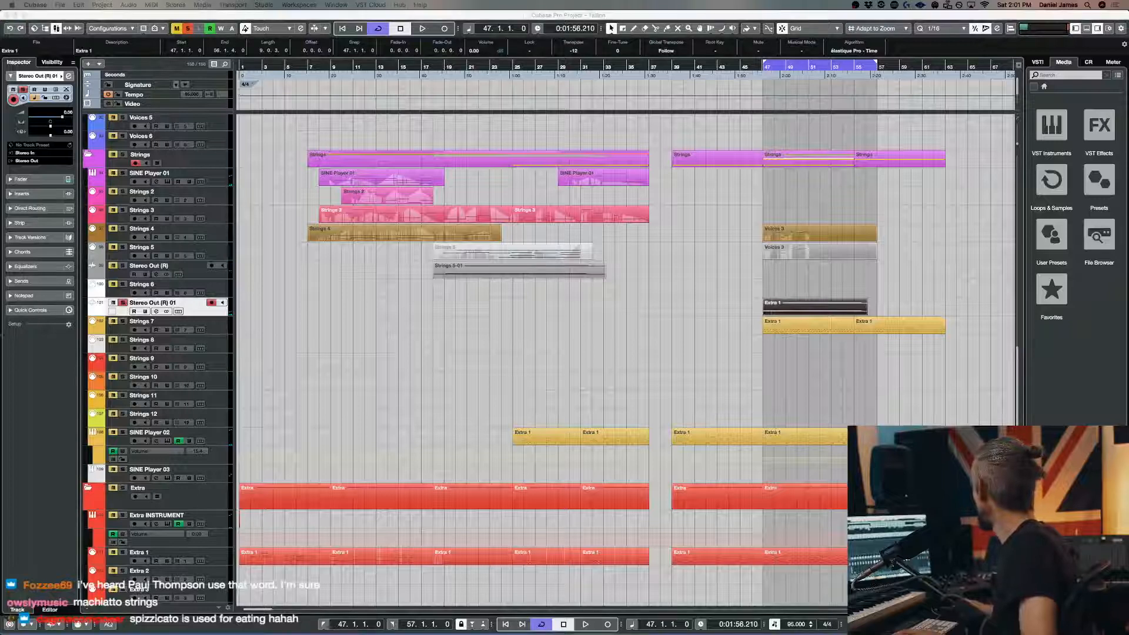
Insert ValhallaShimmer on the Stereo Out (R) 01 track and set its feedback to 0.504 and its mix to about 0.31.
{"action": "key", "text": "space"}
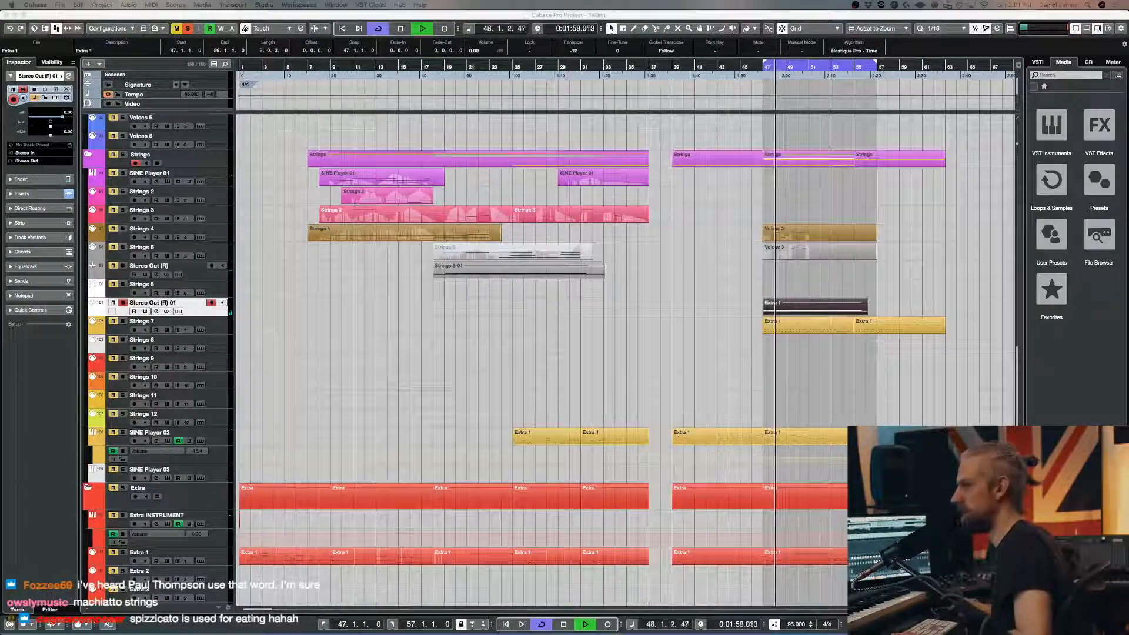
{"action": "left_click", "coordinate": [382, 285]}
{"action": "left_click_drag", "start_coordinate": [374, 357], "coordinate": [346, 352]}
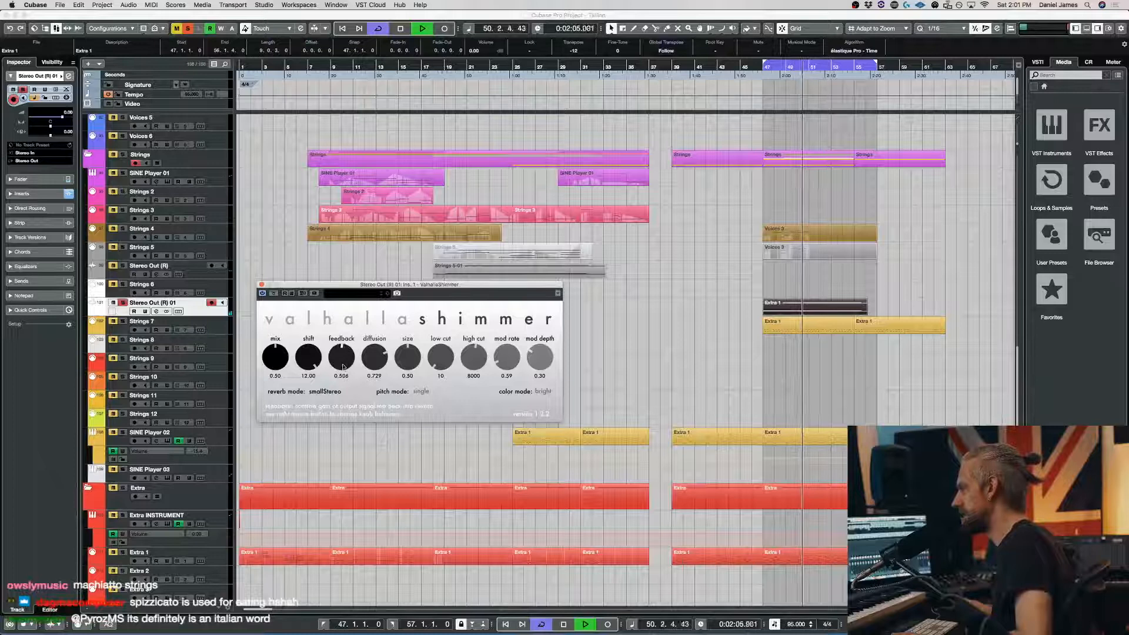
{"action": "left_click", "coordinate": [249, 360]}
{"action": "left_click_drag", "start_coordinate": [267, 360], "coordinate": [271, 358]}
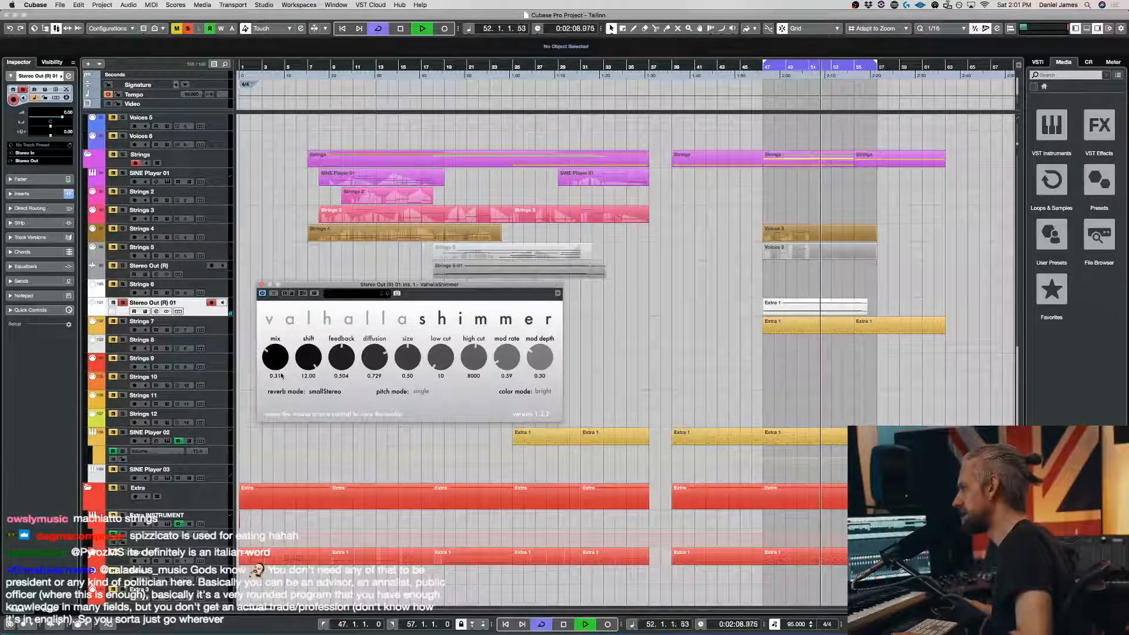
{"action": "left_click", "coordinate": [262, 284]}
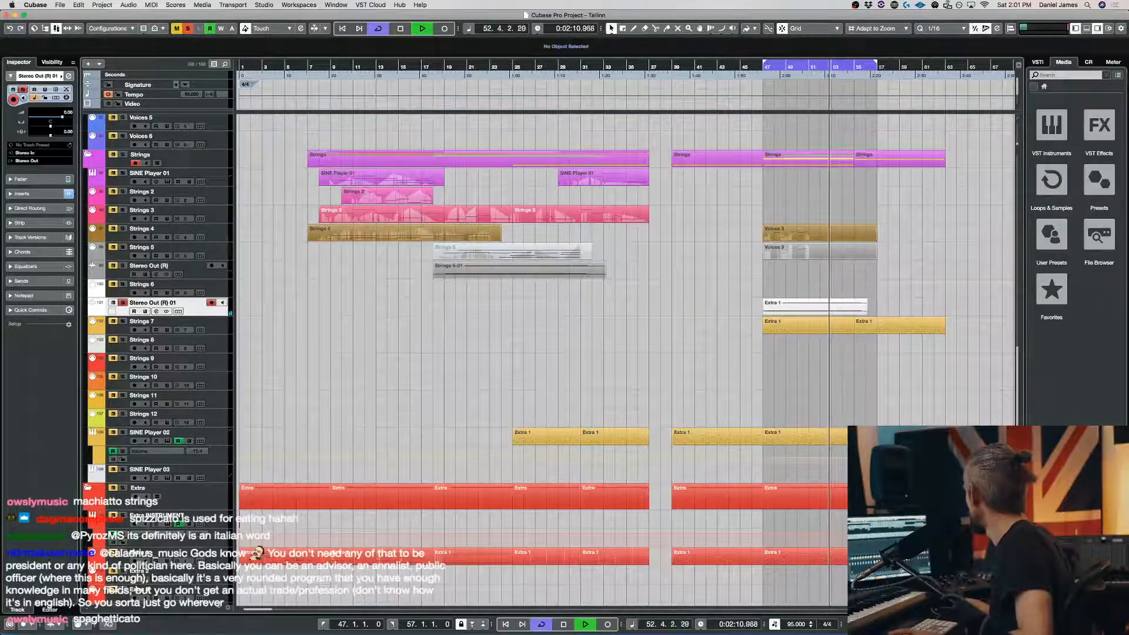
{"action": "key", "text": "space"}
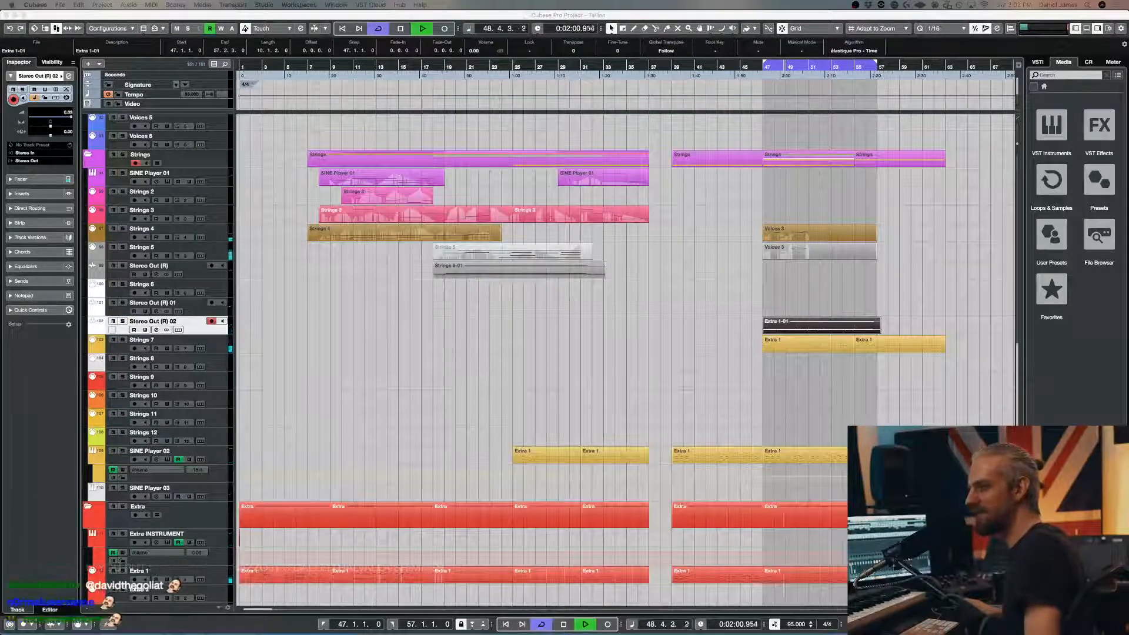
Audition the loop from bar 47 with the rendered Extra 1-01 audio event and stop playback.
{"action": "key", "text": "space"}
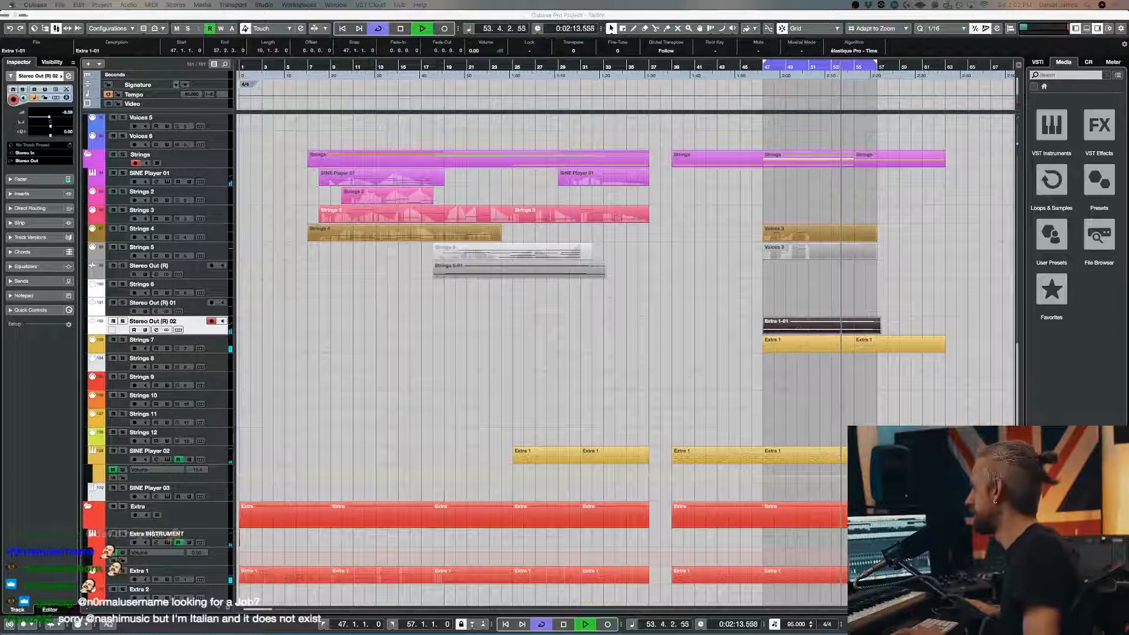
{"action": "left_click", "coordinate": [883, 307]}
{"action": "scroll", "coordinate": [884, 306], "scroll_direction": "down", "scroll_amount": 3}
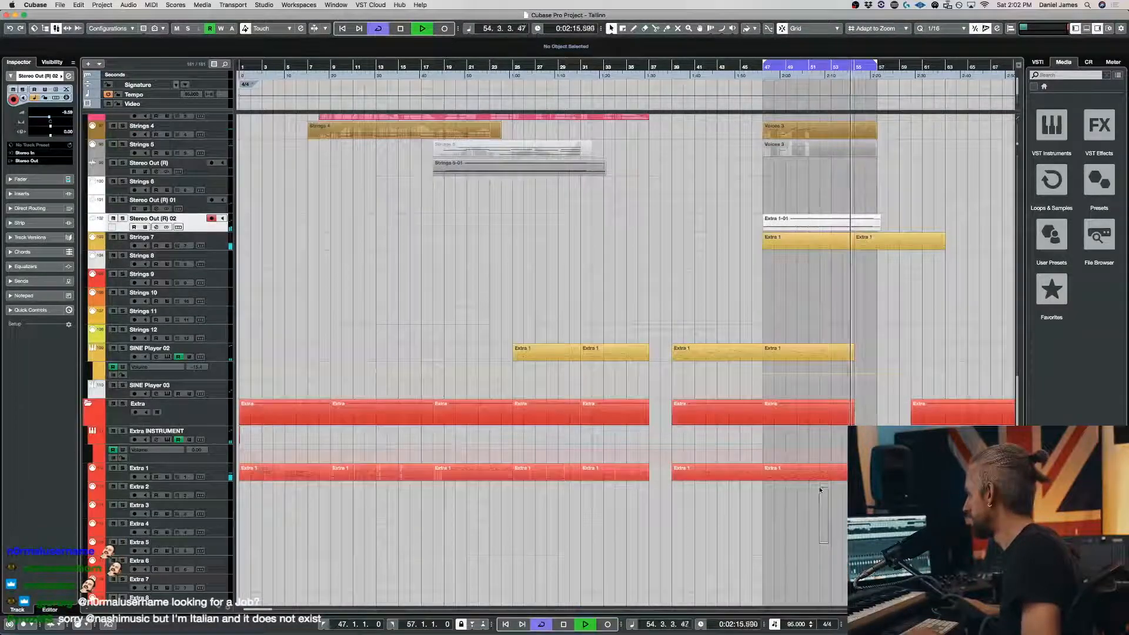
{"action": "key", "text": "space"}
Duplicate the Extra 1 track's bar 47 part at bar 55 and move the following part to start at bar 63.
{"action": "left_click", "coordinate": [934, 472]}
{"action": "scroll", "coordinate": [934, 472], "scroll_direction": "right", "scroll_amount": 3}
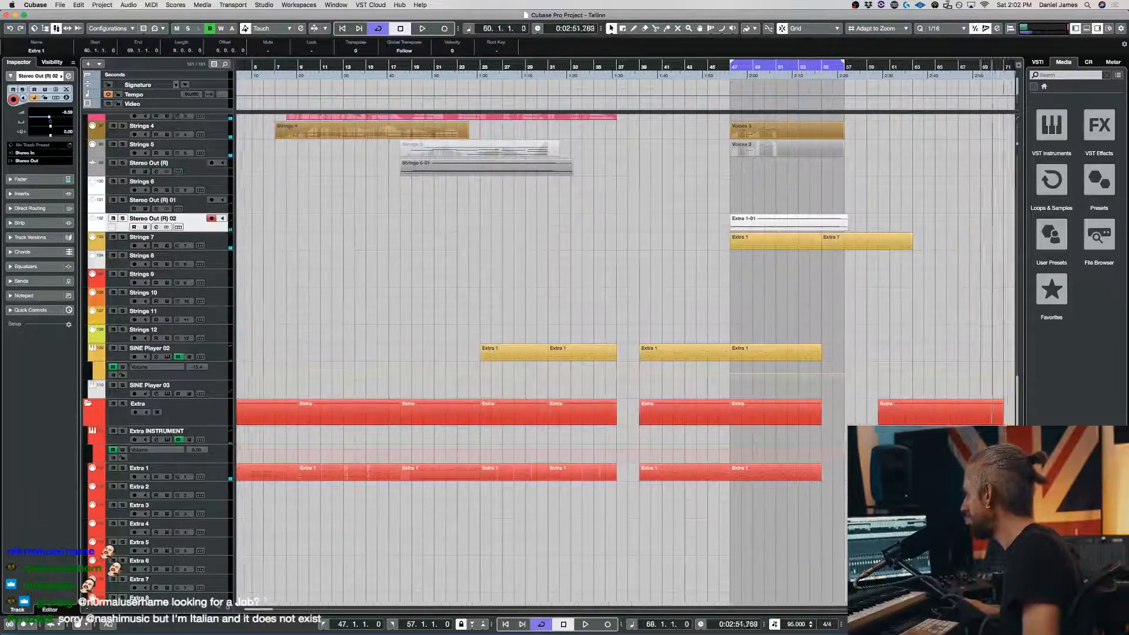
{"action": "left_click_drag", "start_coordinate": [1013, 472], "coordinate": [1007, 472]}
{"action": "left_click", "coordinate": [742, 472]}
{"action": "key", "text": "super+d"}
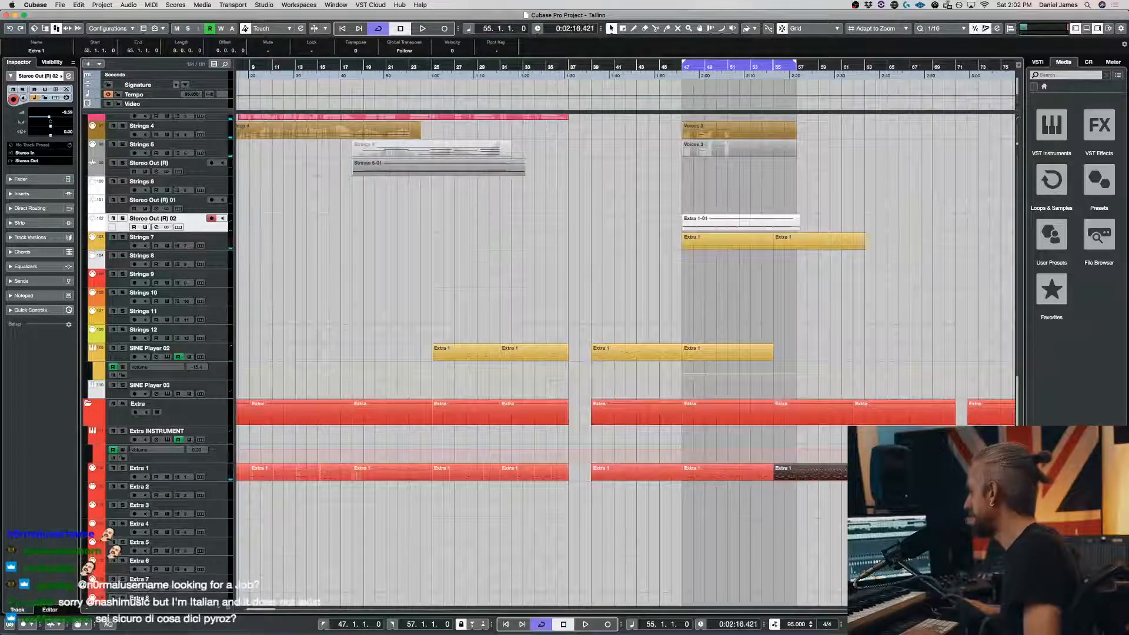
{"action": "key", "text": "b"}
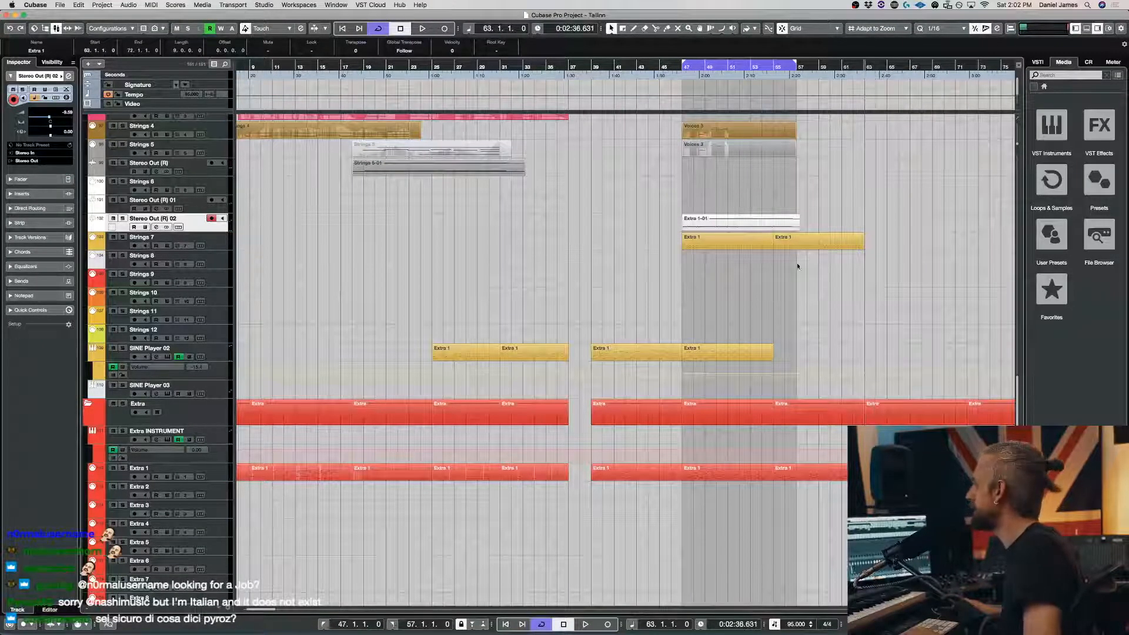
Split the parts on Strings 4 and Strings 5 at bar 51 and delete the portions after the cut.
{"action": "scroll", "coordinate": [757, 226], "scroll_direction": "up", "scroll_amount": 3}
{"action": "left_click", "coordinate": [722, 269]}
{"action": "key", "text": "3"}
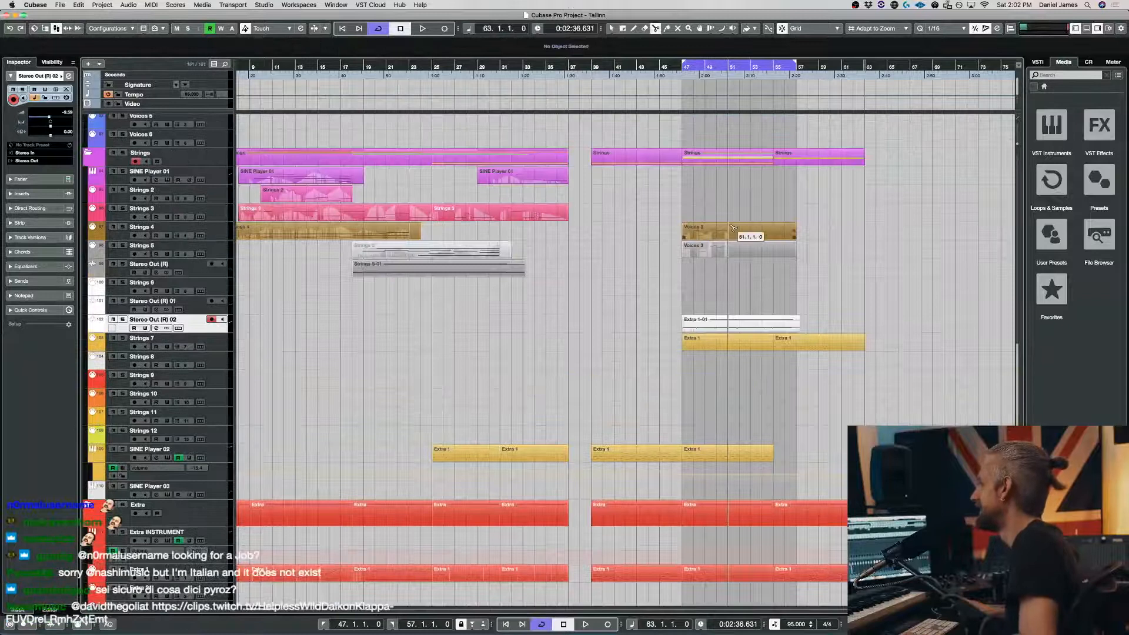
{"action": "left_click", "coordinate": [733, 245]}
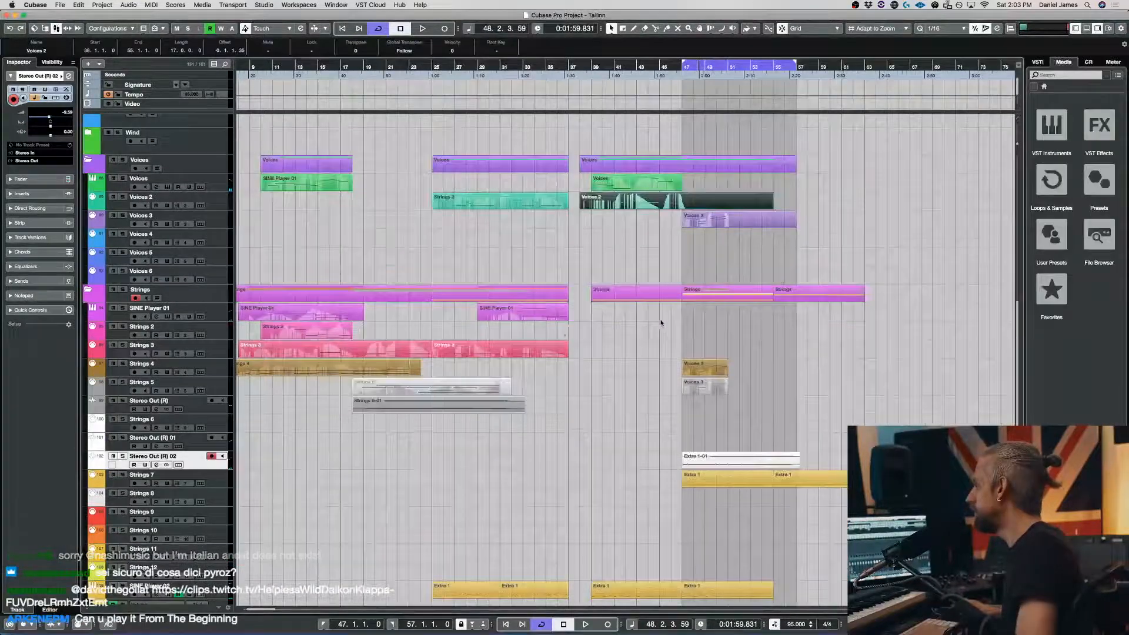
{"action": "scroll", "coordinate": [651, 320], "scroll_direction": "down", "scroll_amount": 9}
{"action": "scroll", "coordinate": [308, 185], "scroll_direction": "up", "scroll_amount": 1}
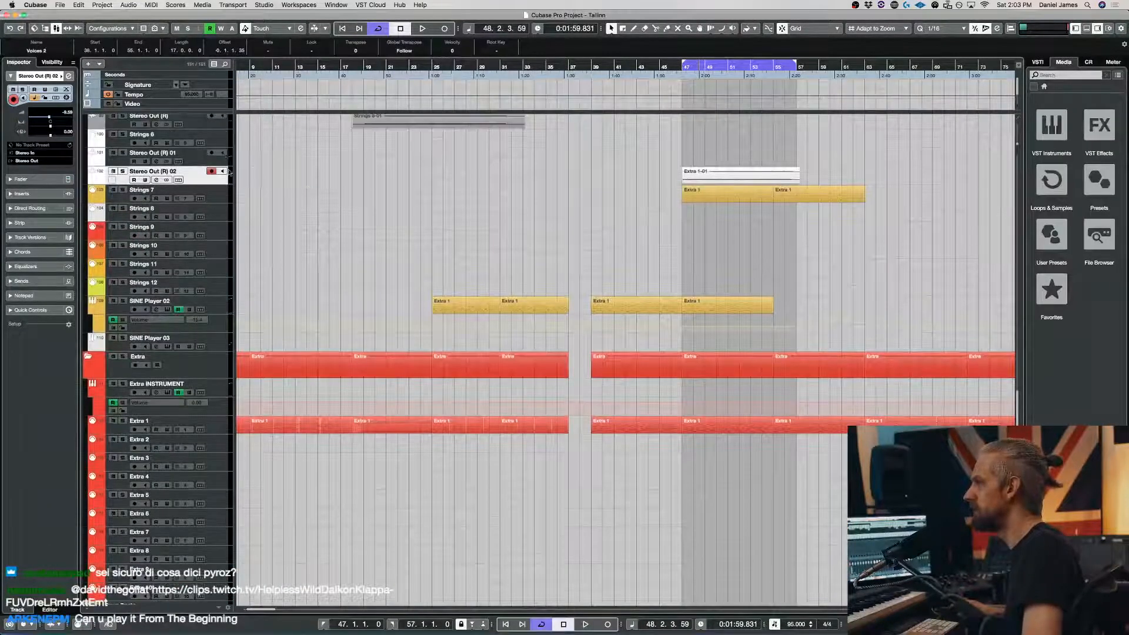
{"action": "left_click", "coordinate": [260, 149]}
{"action": "scroll", "coordinate": [562, 200], "scroll_direction": "up", "scroll_amount": 10}
{"action": "scroll", "coordinate": [564, 206], "scroll_direction": "down", "scroll_amount": 4}
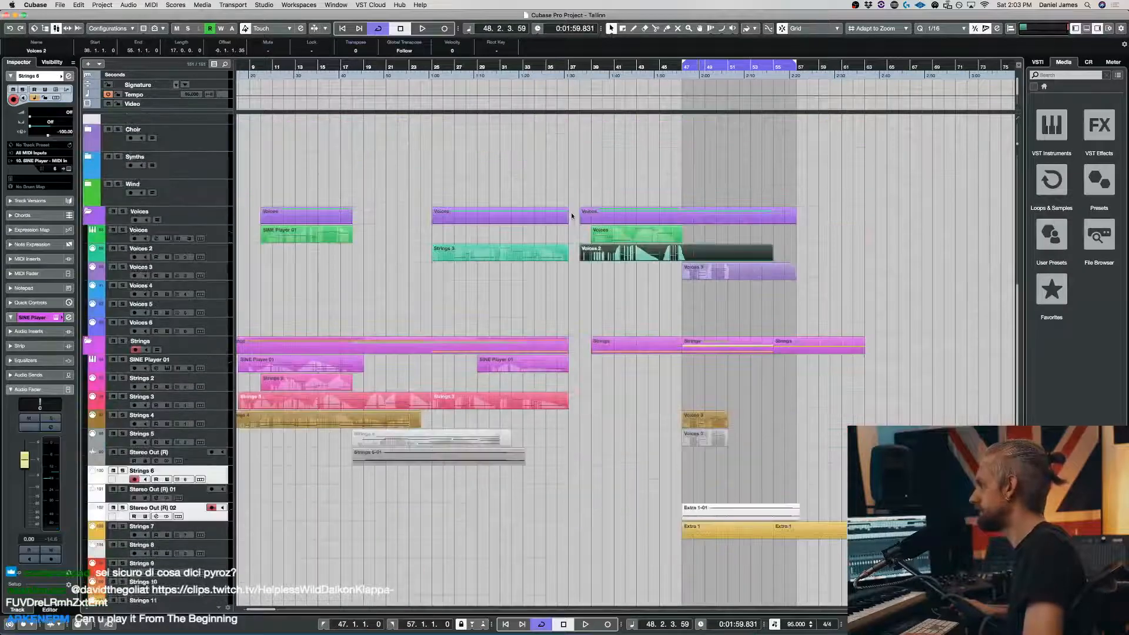
{"action": "left_click", "coordinate": [231, 383]}
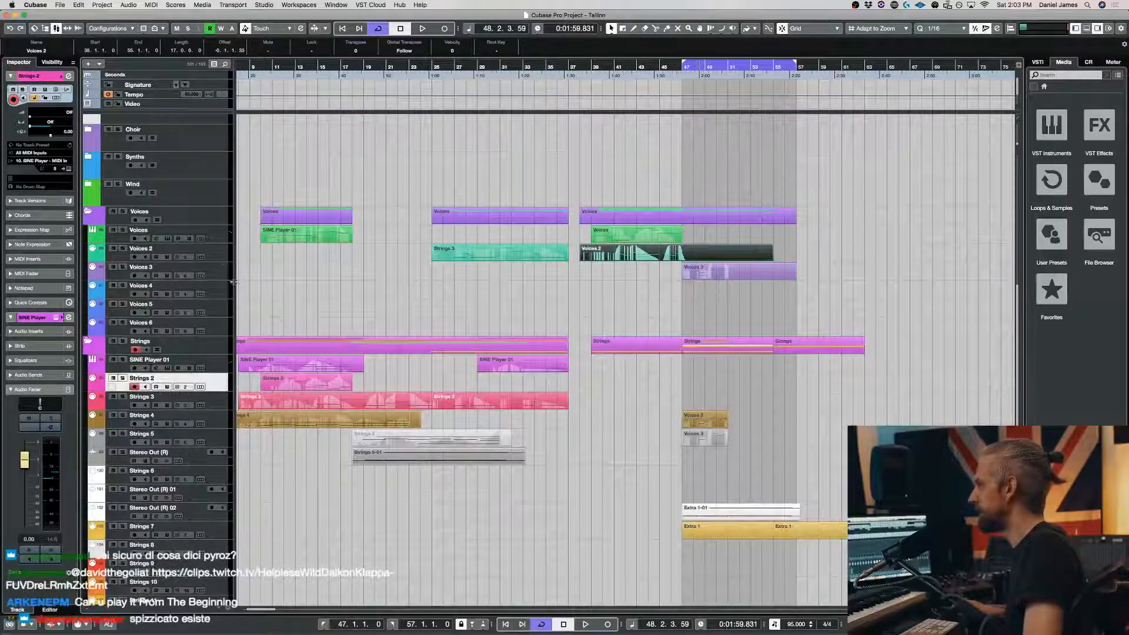
{"action": "left_click", "coordinate": [224, 252]}
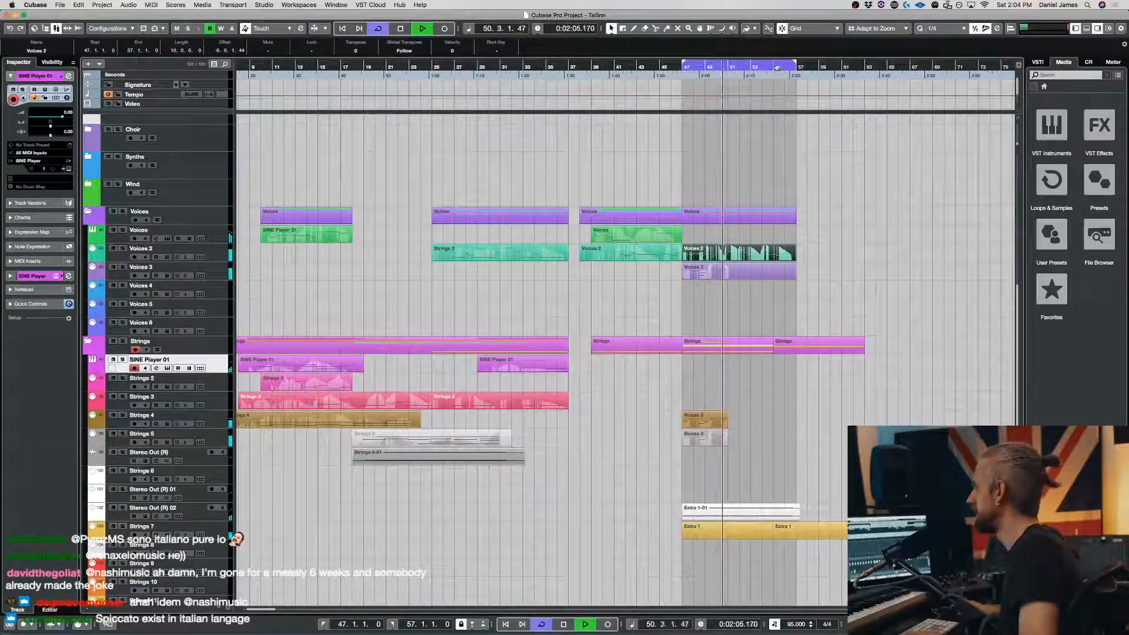
Shorten the loop range to end at bar 55 and stop playback.
{"action": "left_click_drag", "start_coordinate": [796, 64], "coordinate": [772, 64]}
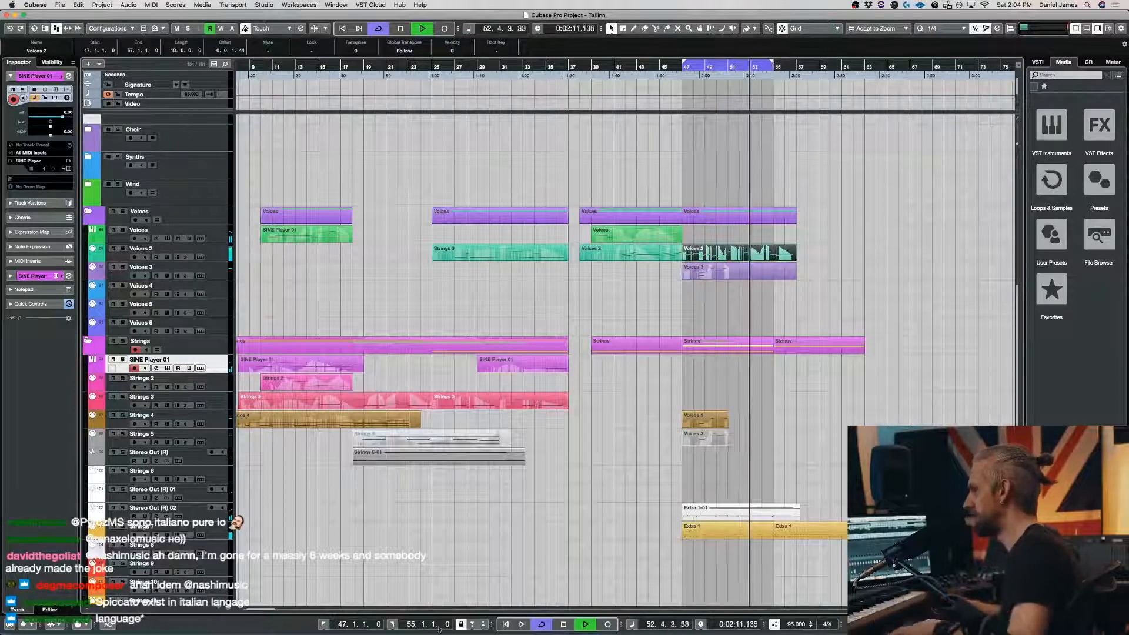
{"action": "key", "text": "space"}
Open the SINE Player instrument of the Strings 7 track, browse the Tallinn library folders, and close the instrument.
{"action": "left_click", "coordinate": [220, 523]}
{"action": "left_click", "coordinate": [220, 522]}
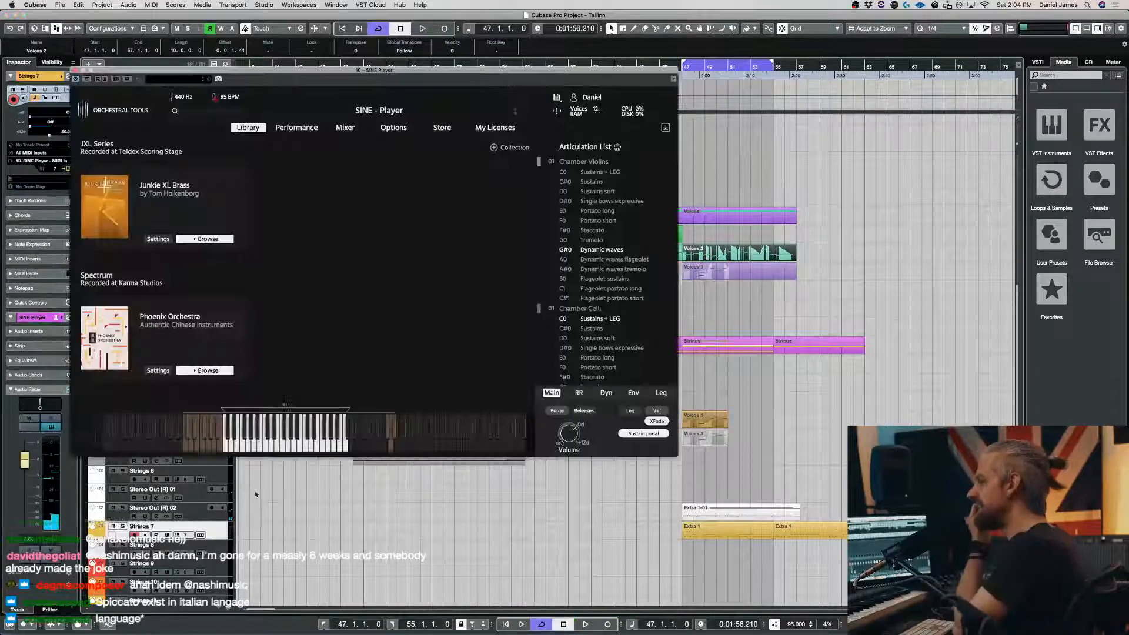
{"action": "scroll", "coordinate": [449, 245], "scroll_direction": "down", "scroll_amount": 3}
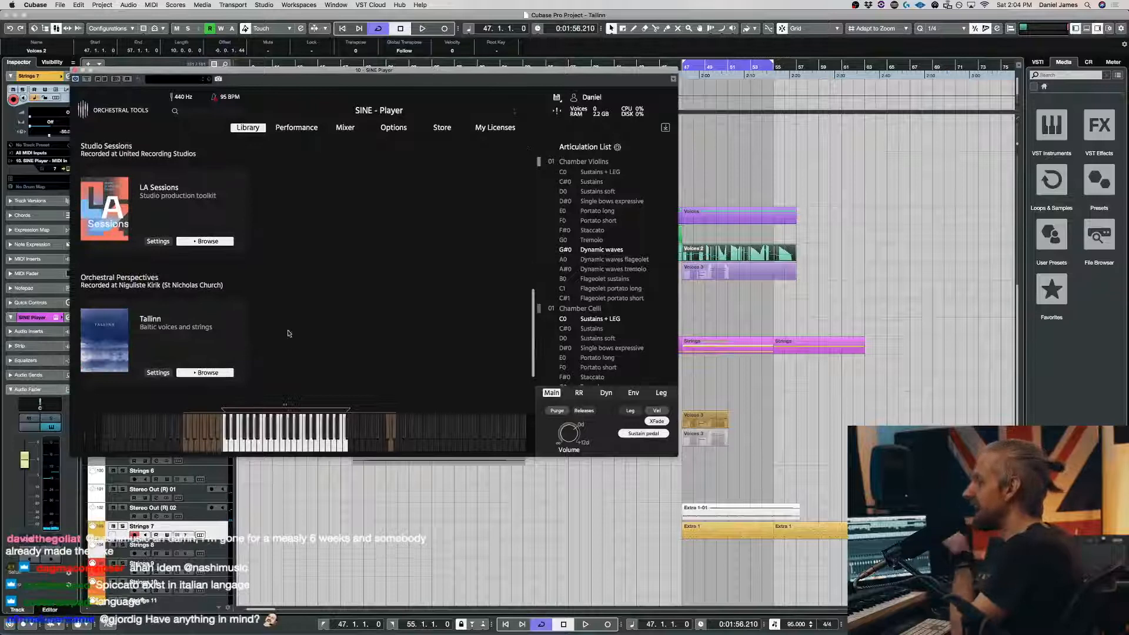
{"action": "left_click", "coordinate": [205, 372]}
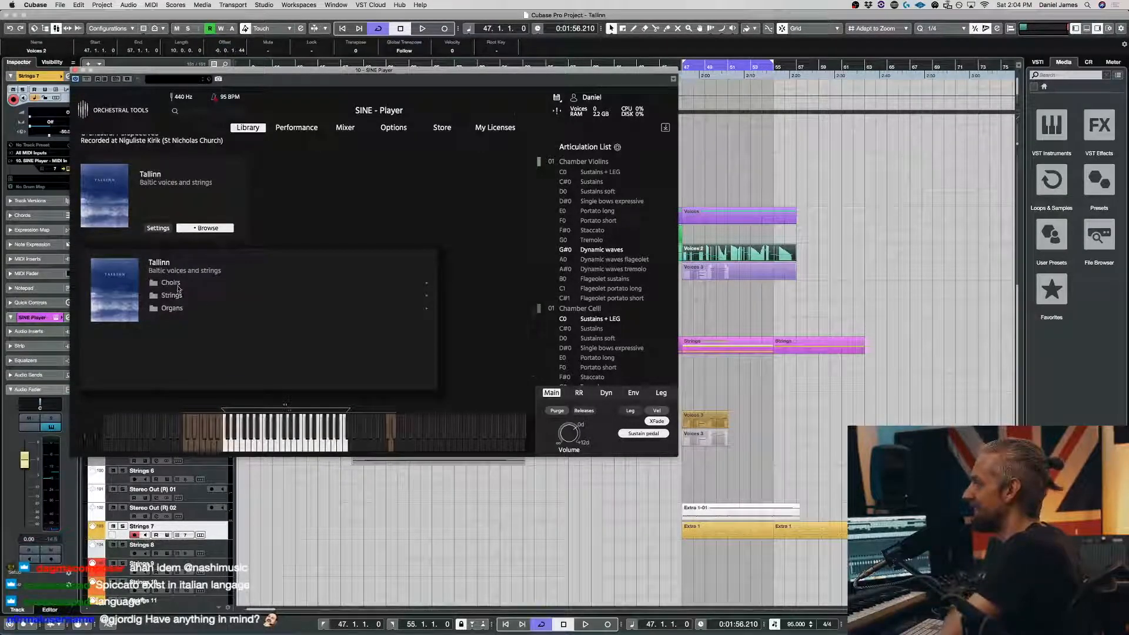
{"action": "left_click", "coordinate": [377, 497]}
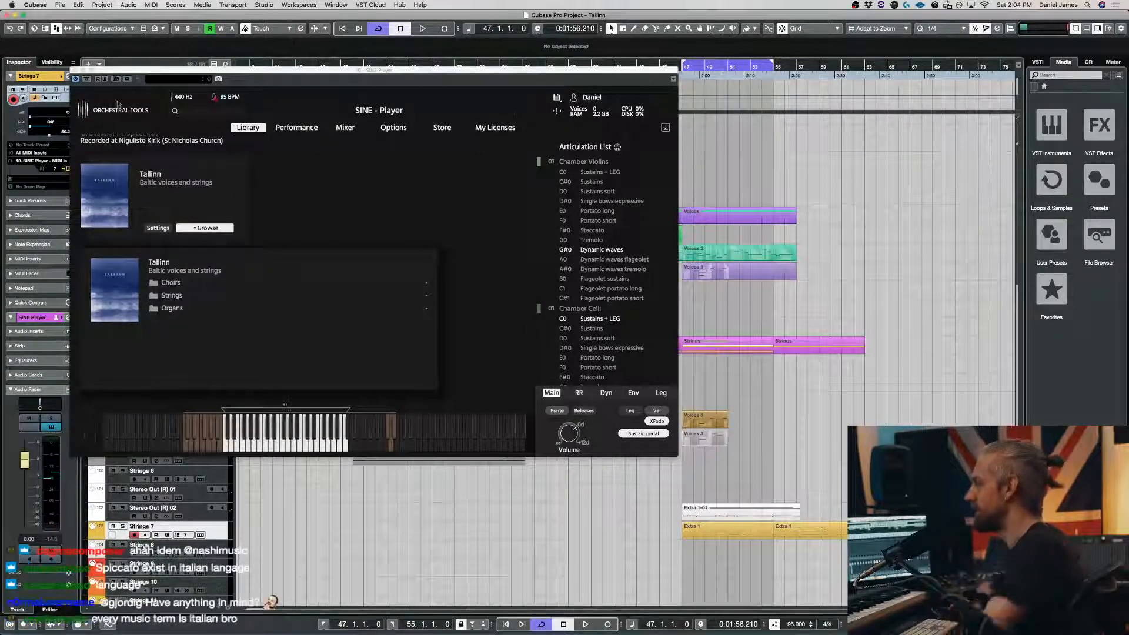
{"action": "left_click", "coordinate": [74, 70]}
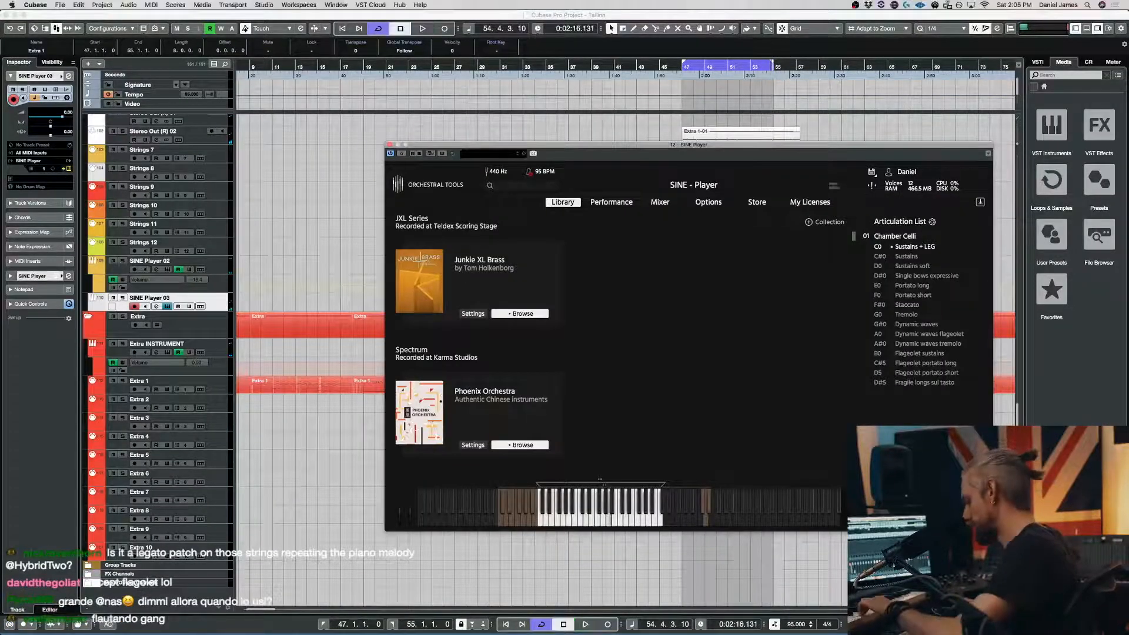
Enable the AB OMNI mic for the Chamber Celli in SINE Player 03's mixer, and open and cancel the mic merge setup.
{"action": "left_click", "coordinate": [671, 202]}
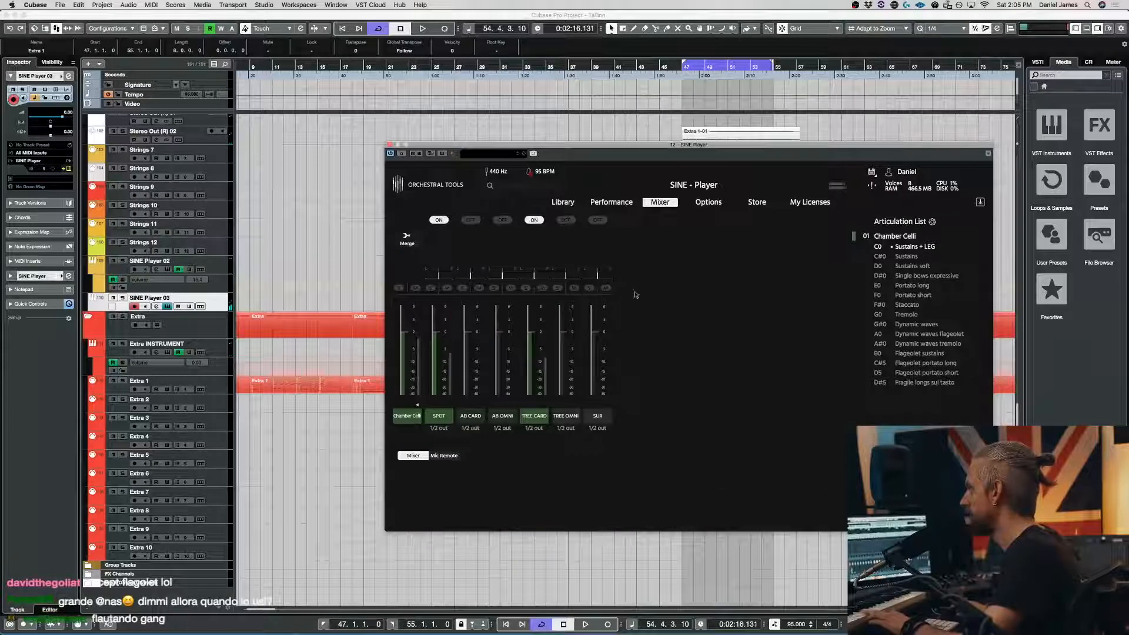
{"action": "left_click", "coordinate": [502, 220]}
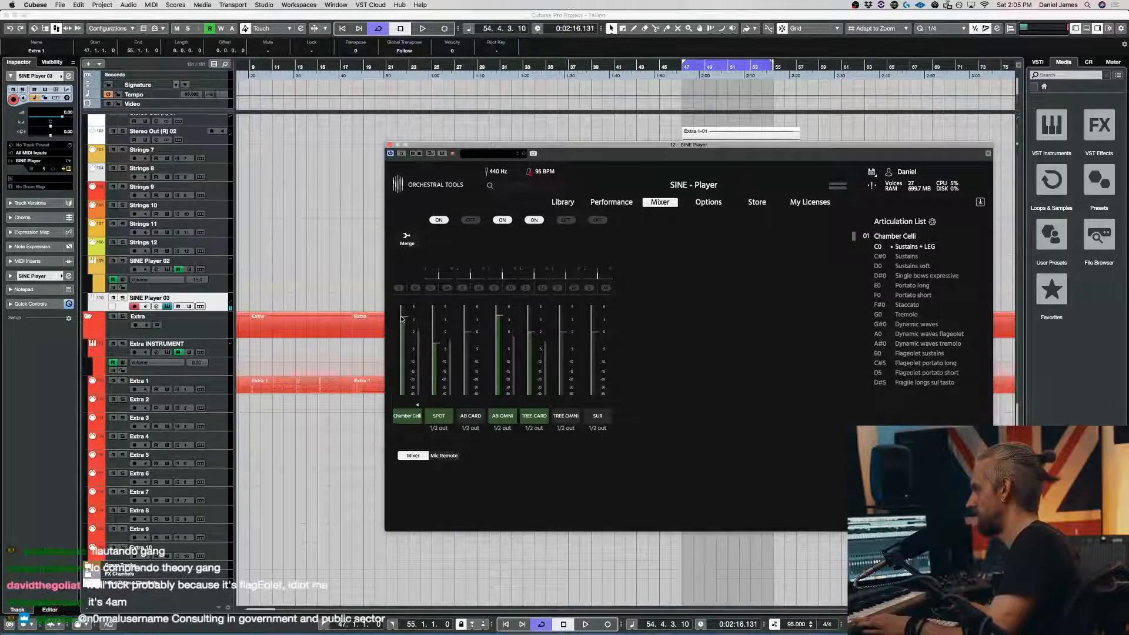
{"action": "left_click", "coordinate": [407, 238]}
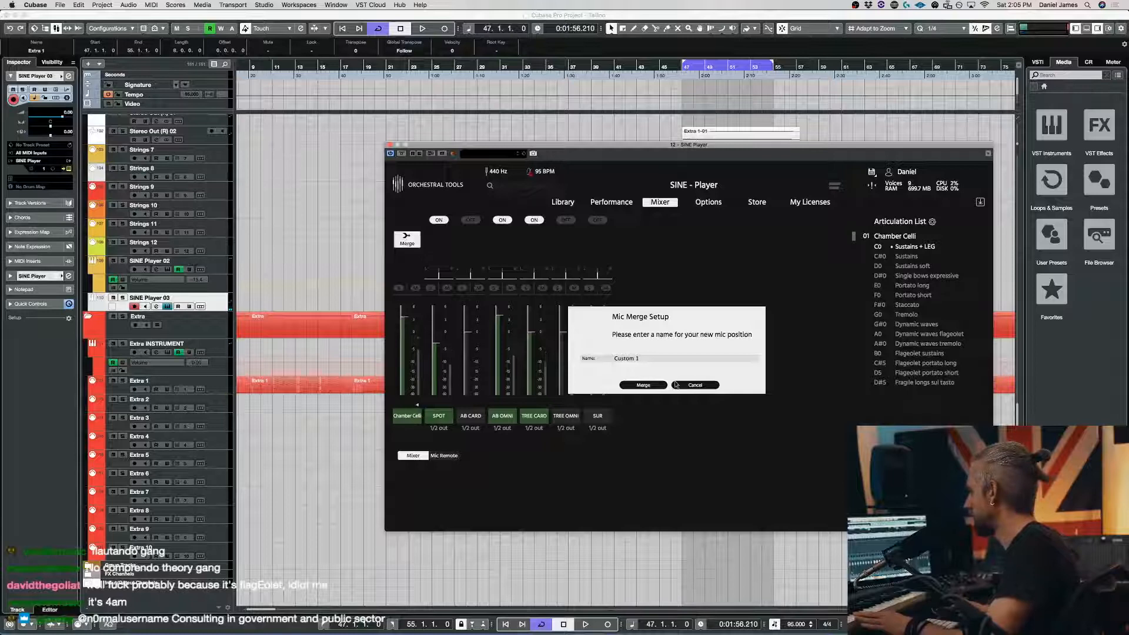
{"action": "left_click", "coordinate": [695, 385]}
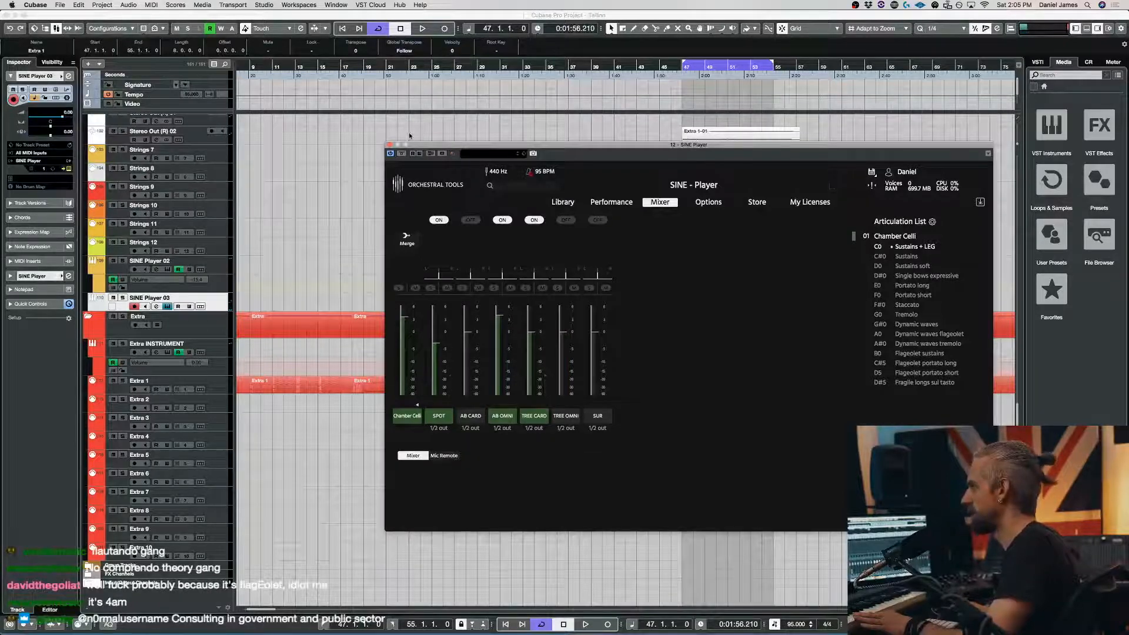
{"action": "left_click", "coordinate": [387, 144]}
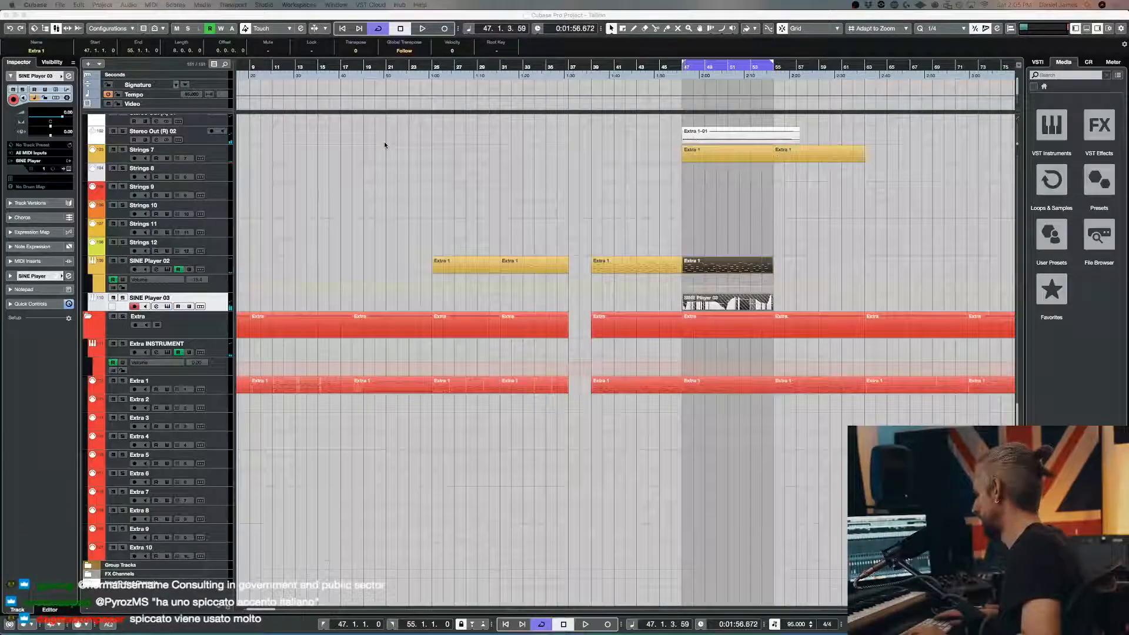
Open the Extra 1 part at bar 55 for note editing and transpose its lower notes down four semitones.
{"action": "double_click", "coordinate": [796, 388]}
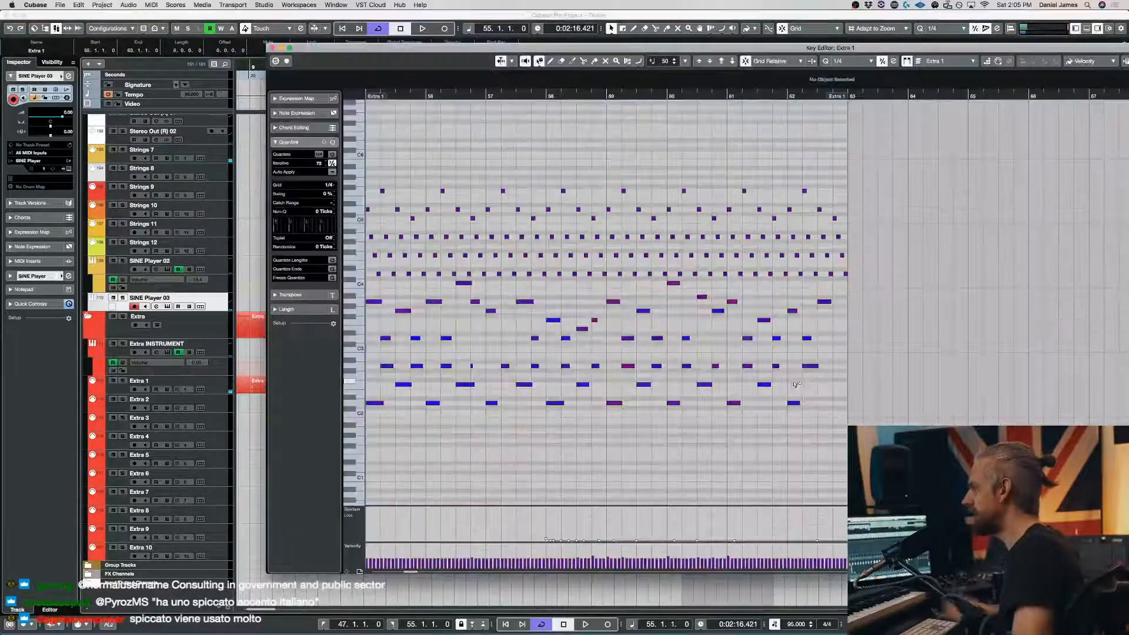
{"action": "left_click_drag", "start_coordinate": [857, 438], "coordinate": [367, 284]}
{"action": "key", "text": "Down"}
{"action": "key", "text": "Down"}
{"action": "key", "text": "Down"}
{"action": "key", "text": "Down"}
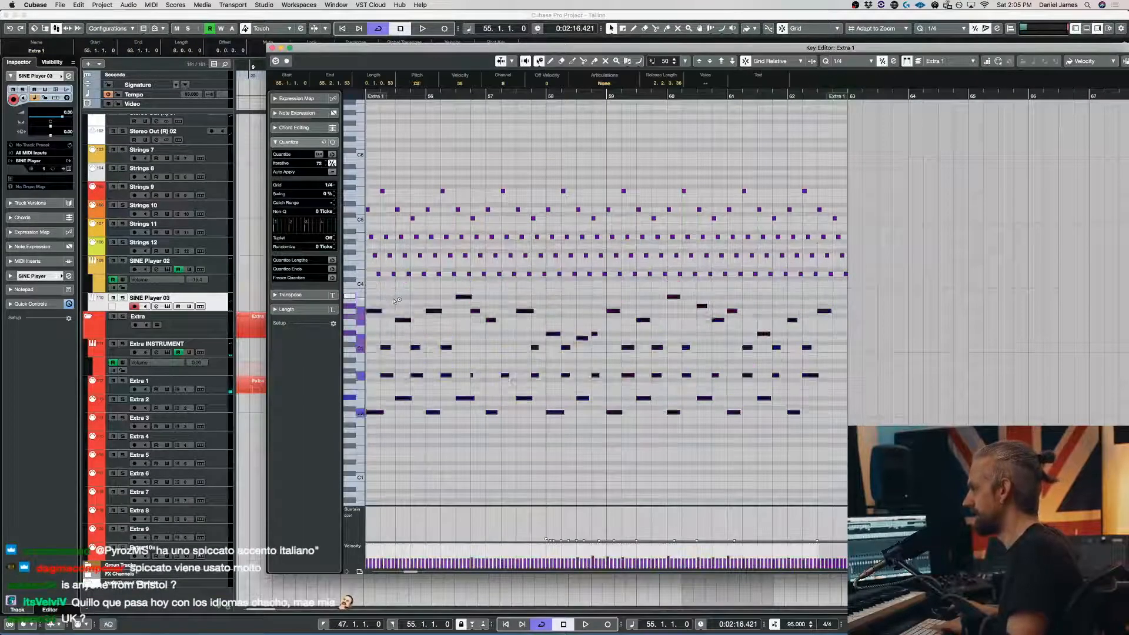
Nudge selected rows of the lower notes up or down a semitone to refine the transposed harmony in Extra 1.
{"action": "left_click", "coordinate": [403, 407]}
{"action": "key", "text": "Up"}
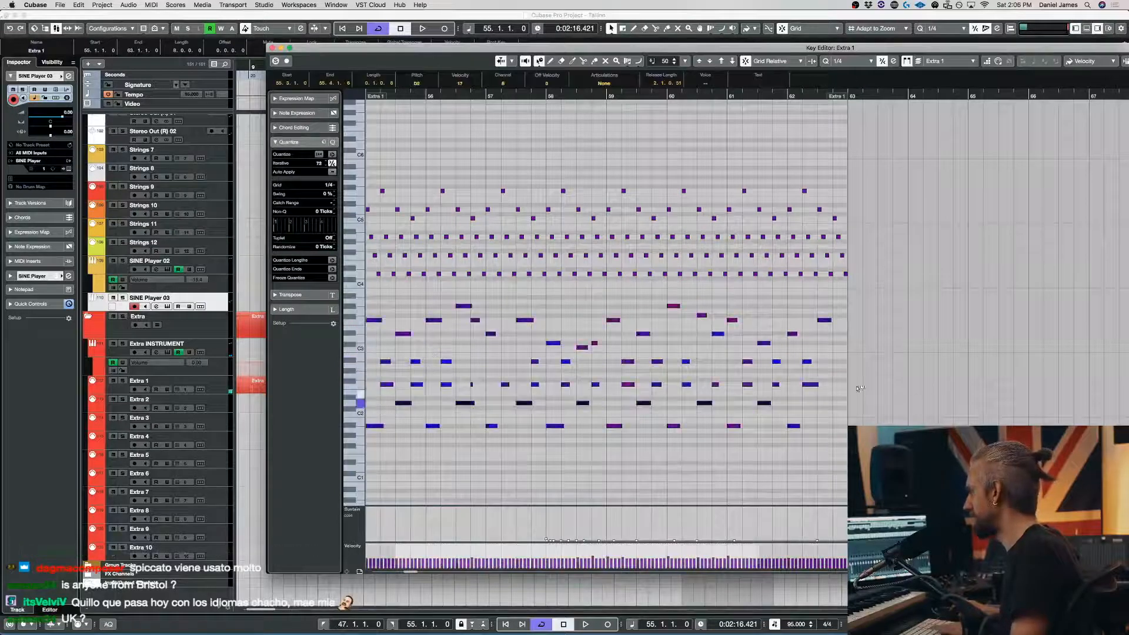
{"action": "left_click", "coordinate": [763, 343]}
{"action": "left_click", "coordinate": [582, 347]}
{"action": "left_click", "coordinate": [676, 343]}
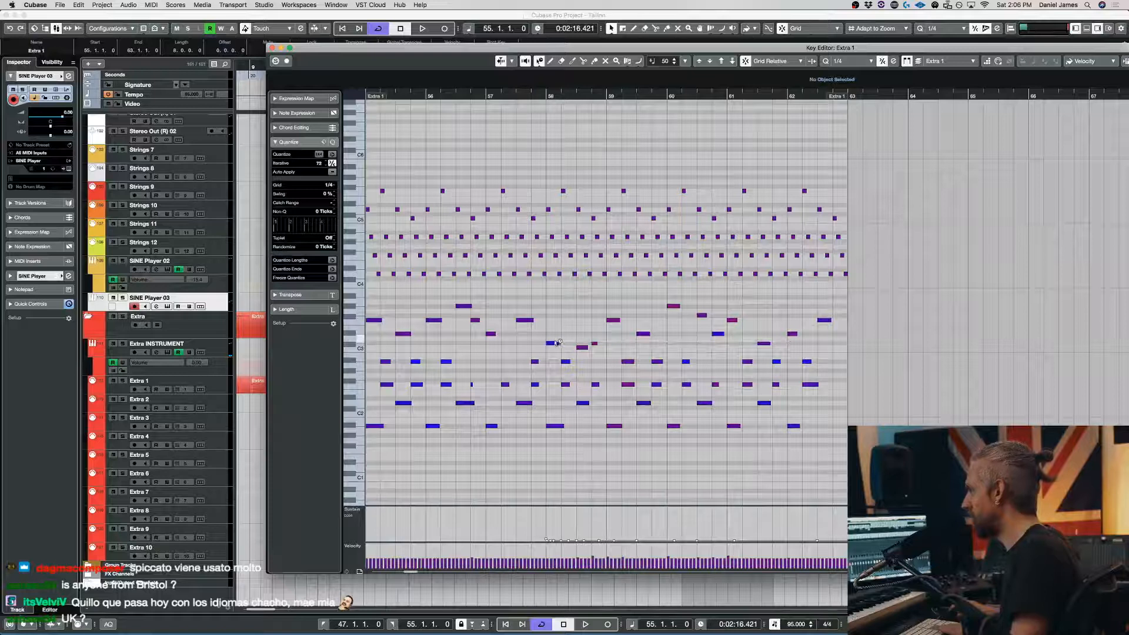
{"action": "left_click", "coordinate": [556, 343]}
{"action": "key", "text": "Up"}
{"action": "left_click_drag", "start_coordinate": [818, 328], "coordinate": [872, 289]}
{"action": "key", "text": "Up"}
{"action": "key", "text": "Down"}
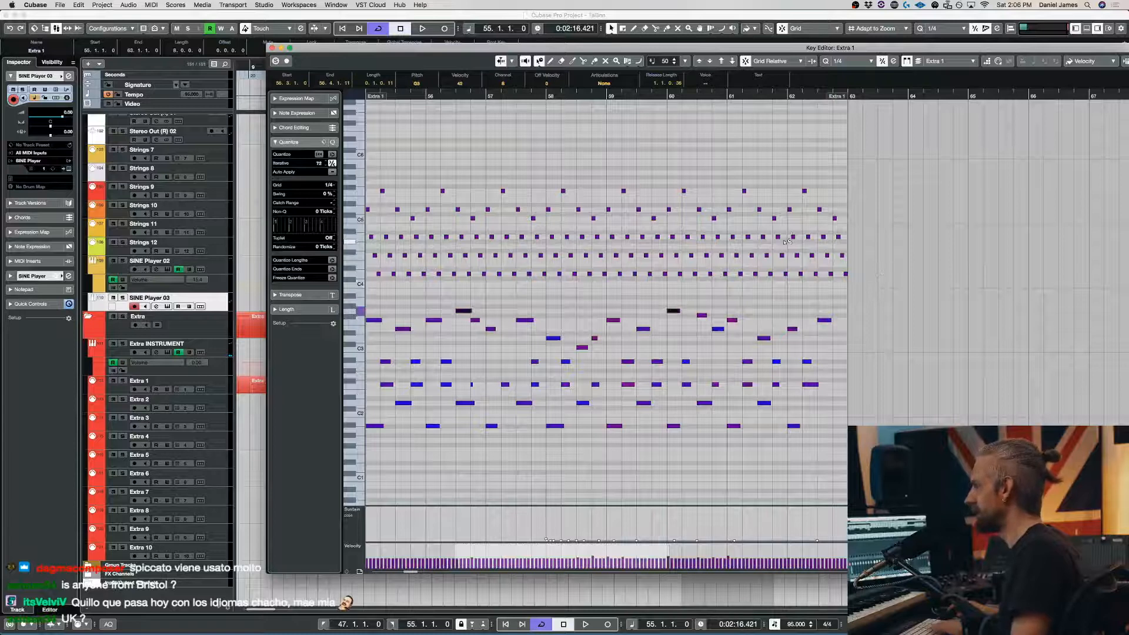
Extend the SINE Player 03 part to bar 63 and loop bars 55 to 63.
{"action": "key", "text": "Return"}
{"action": "double_click", "coordinate": [724, 171]}
{"action": "left_click_drag", "start_coordinate": [913, 297], "coordinate": [1032, 296]}
{"action": "key", "text": "shift+Up"}
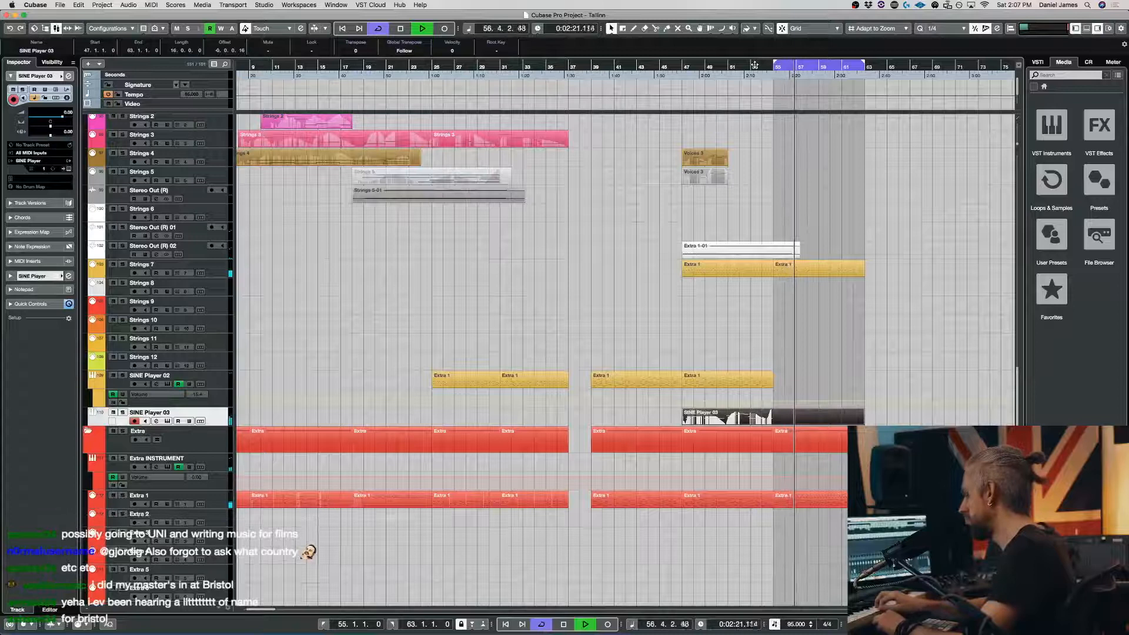
{"action": "key", "text": "space"}
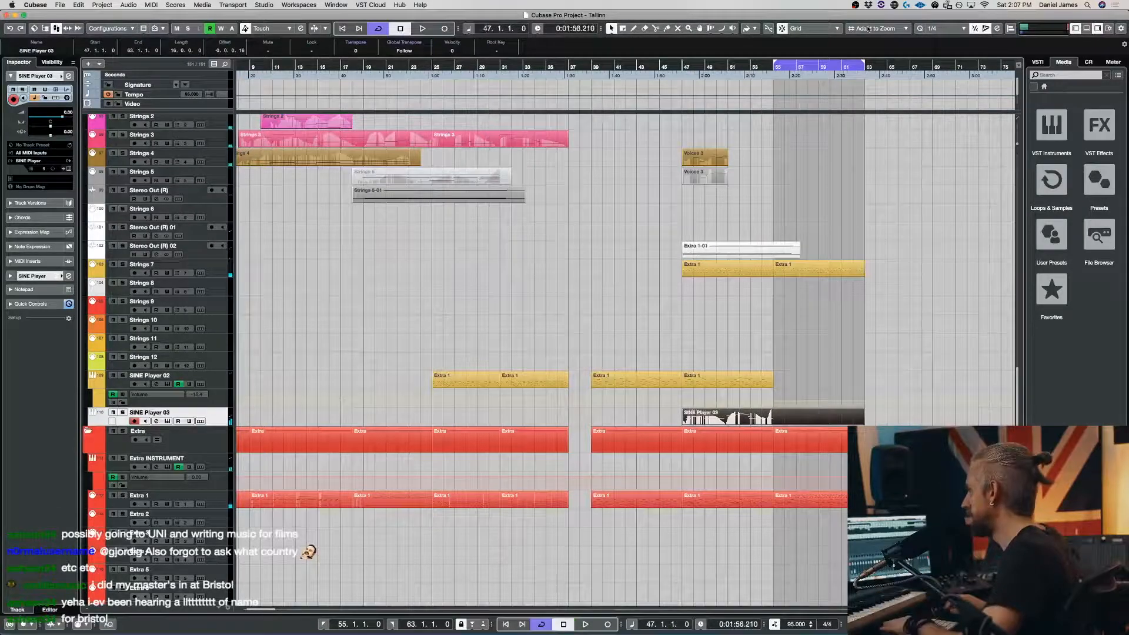
Split the Voices 2 part at bar 55.
{"action": "scroll", "coordinate": [330, 204], "scroll_direction": "up", "scroll_amount": 6}
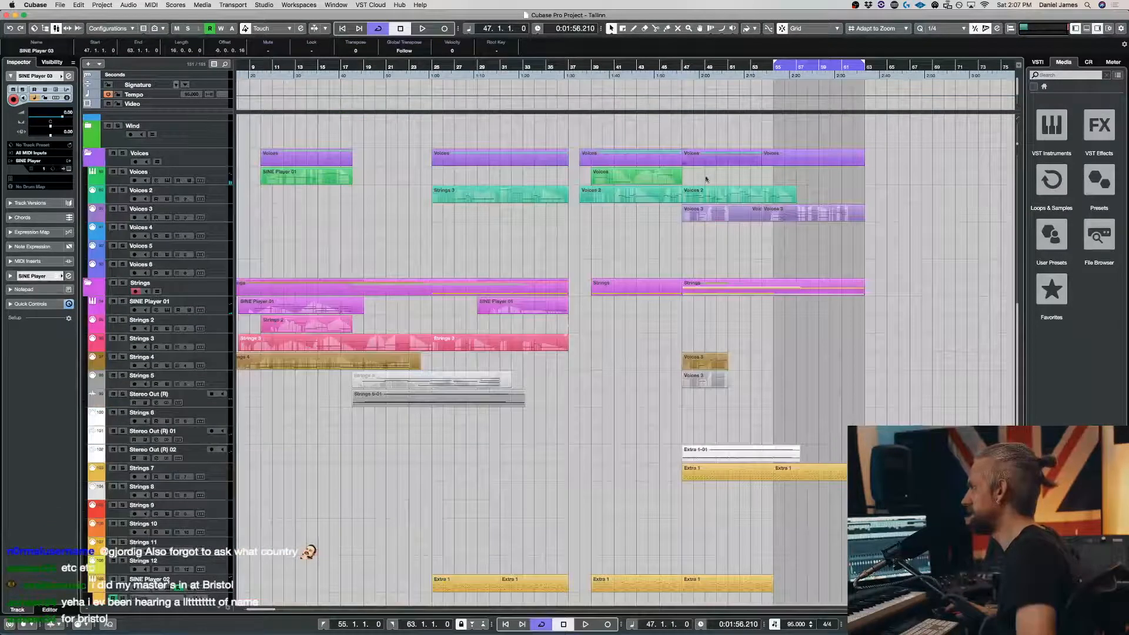
{"action": "left_click_drag", "start_coordinate": [780, 200], "coordinate": [774, 198]}
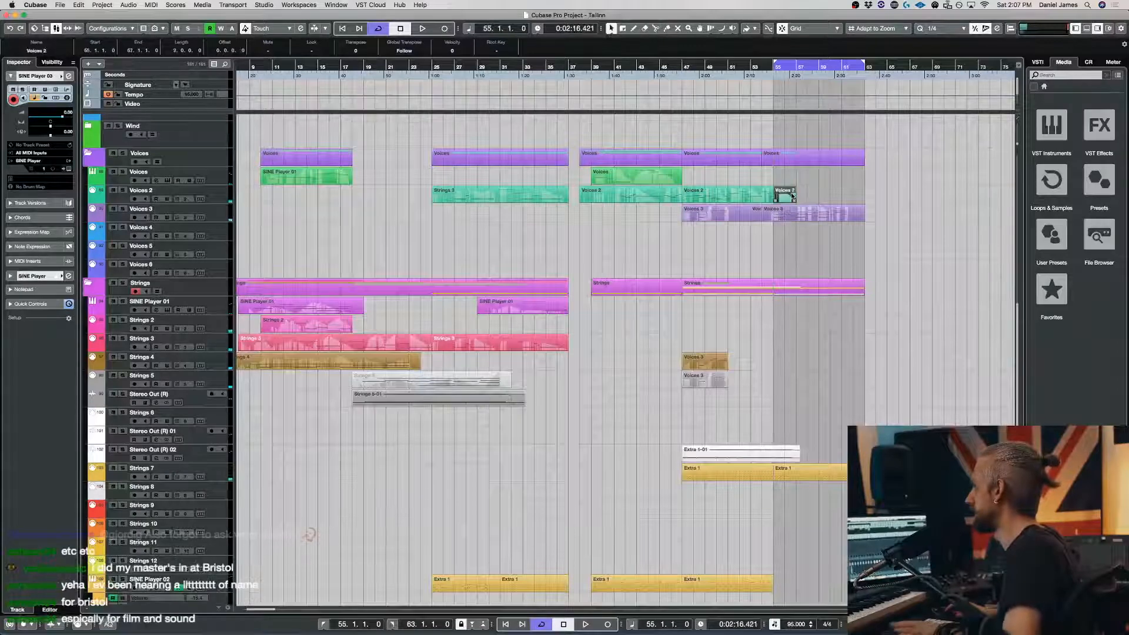
{"action": "left_click", "coordinate": [748, 64]}
Add a SINE Player instrument track below SINE Player 02 and load the Tallinn Choir Organ and Main Organ into it.
{"action": "scroll", "coordinate": [227, 268], "scroll_direction": "down", "scroll_amount": 10}
{"action": "left_click", "coordinate": [228, 269]}
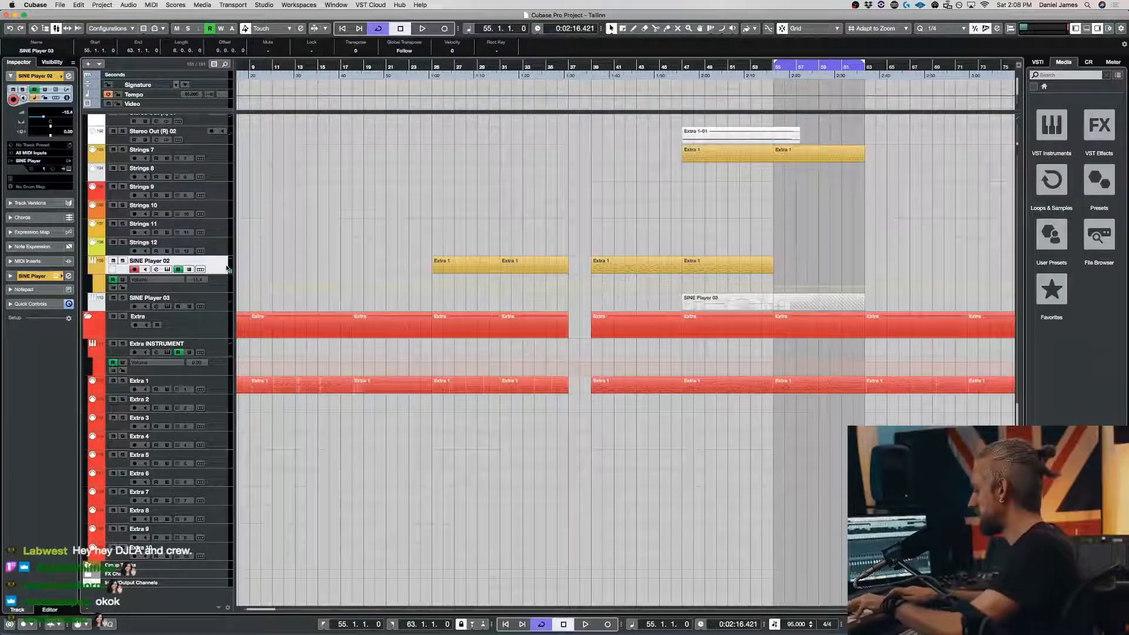
{"action": "key", "text": "super+shift+i"}
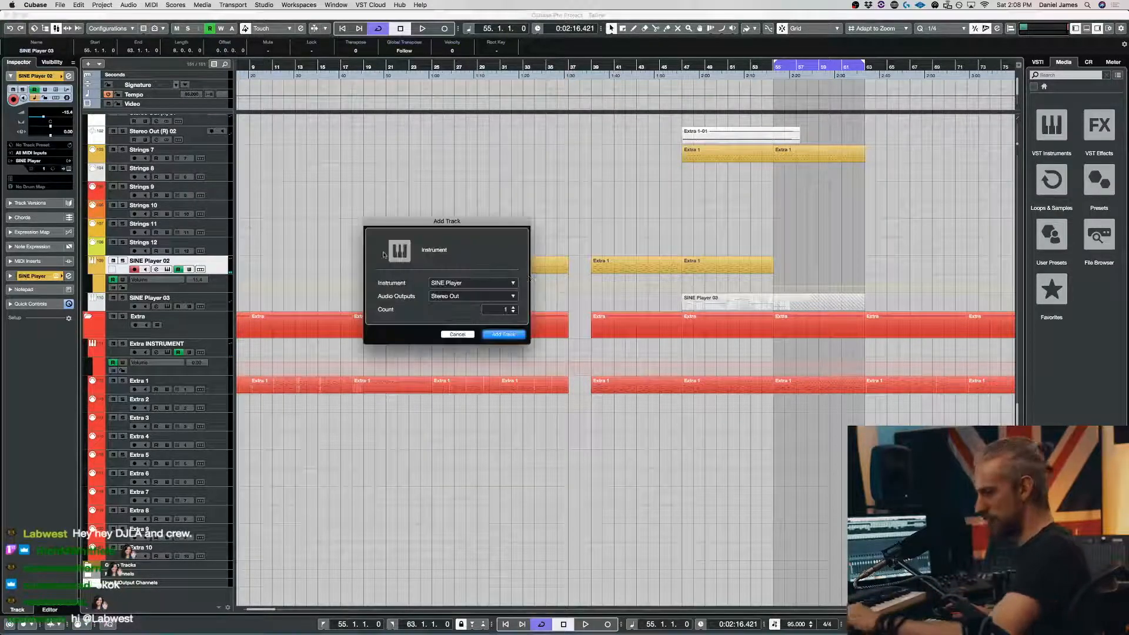
{"action": "left_click", "coordinate": [511, 338]}
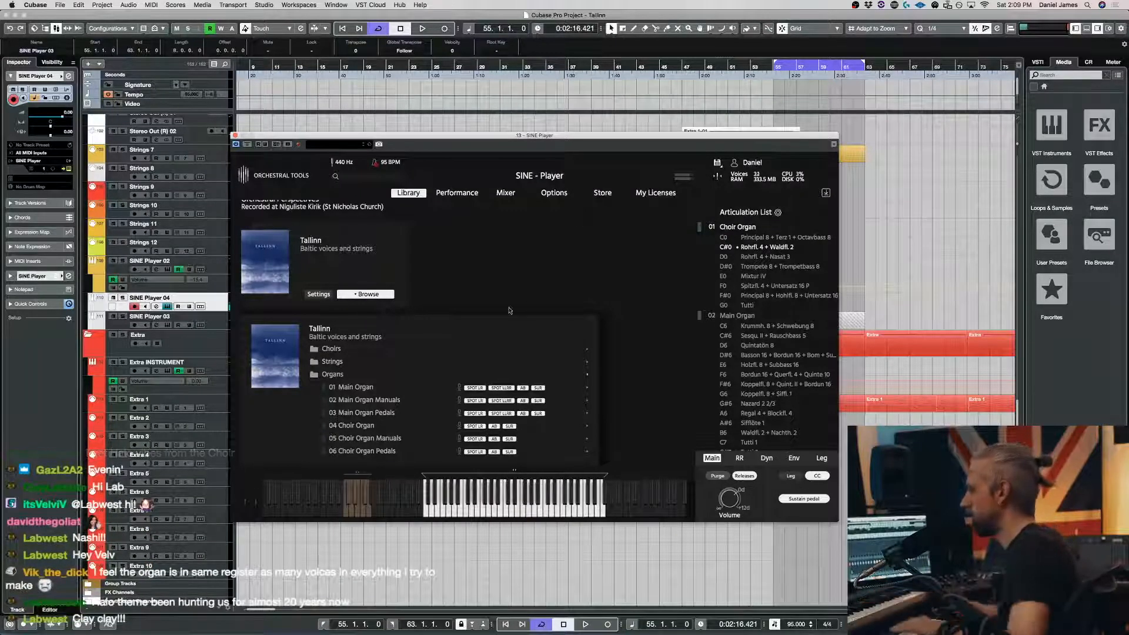
{"action": "left_click", "coordinate": [235, 136]}
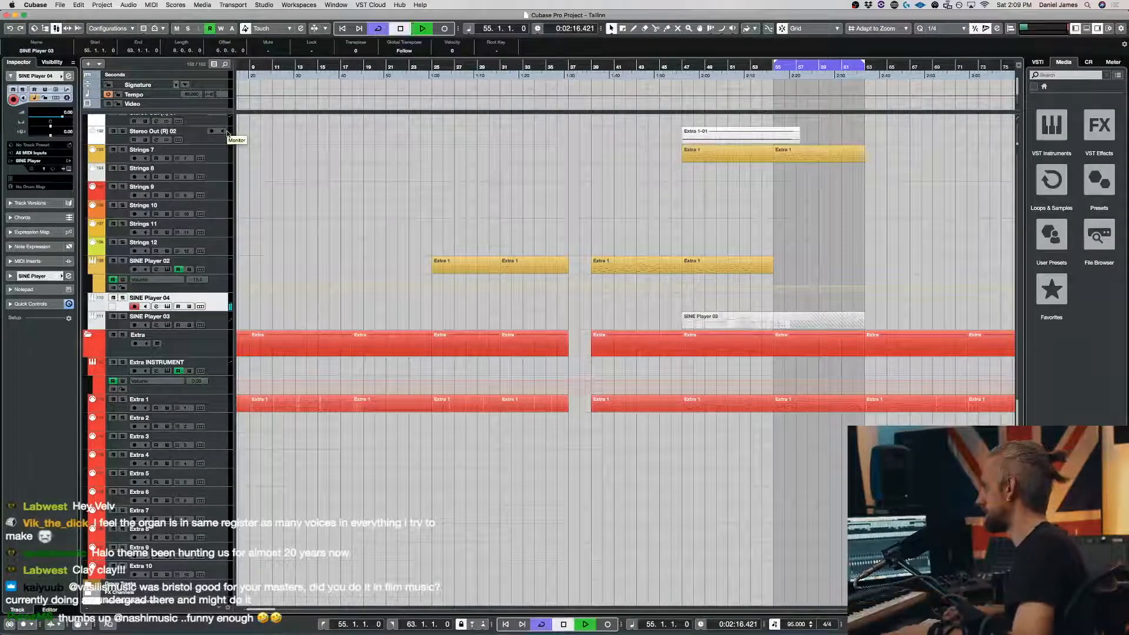
Copy the bar 55 Extra 1 part from Strings 7 onto SINE Player 04 and audition it soloed.
{"action": "left_click_drag", "start_coordinate": [819, 155], "coordinate": [819, 304]}
{"action": "key", "text": "space"}
{"action": "left_click", "coordinate": [123, 298]}
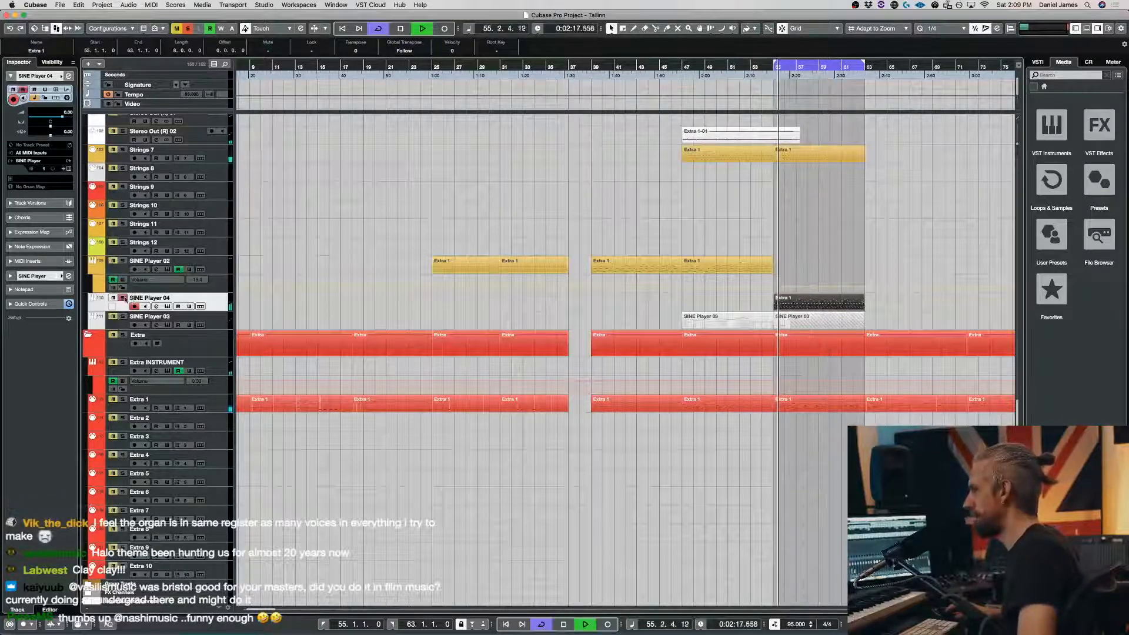
{"action": "key", "text": "space"}
Remove the SINE Player 03 part from bar 55 on and audition the Extra 1 part there and back on SINE Player 04.
{"action": "left_click", "coordinate": [819, 327]}
{"action": "left_click", "coordinate": [846, 332]}
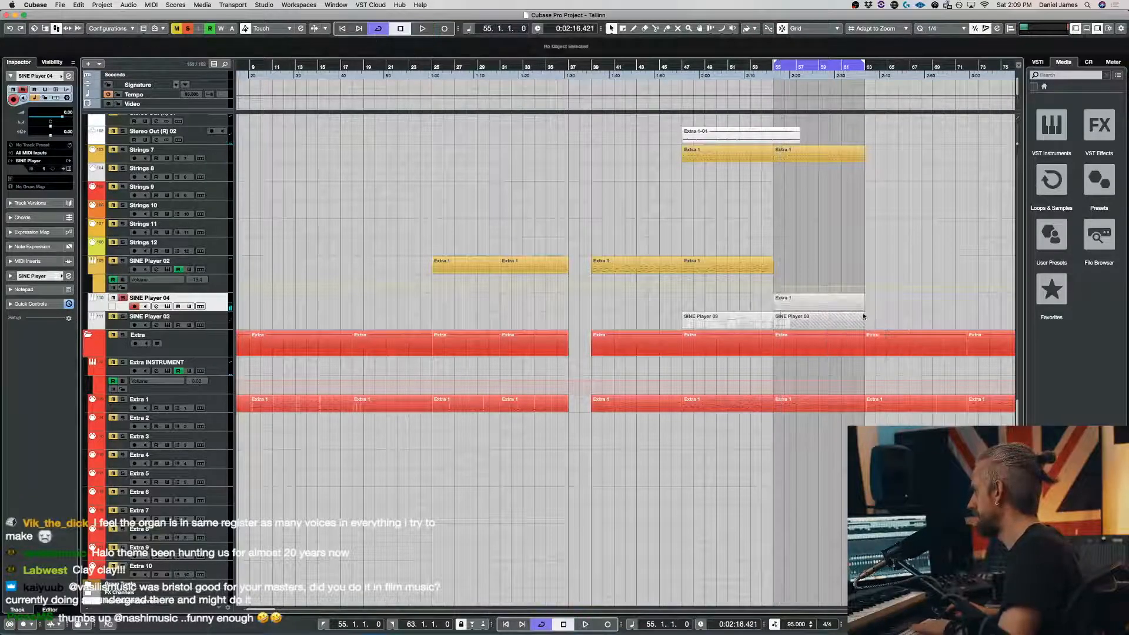
{"action": "left_click", "coordinate": [830, 321]}
{"action": "left_click_drag", "start_coordinate": [823, 303], "coordinate": [817, 316]}
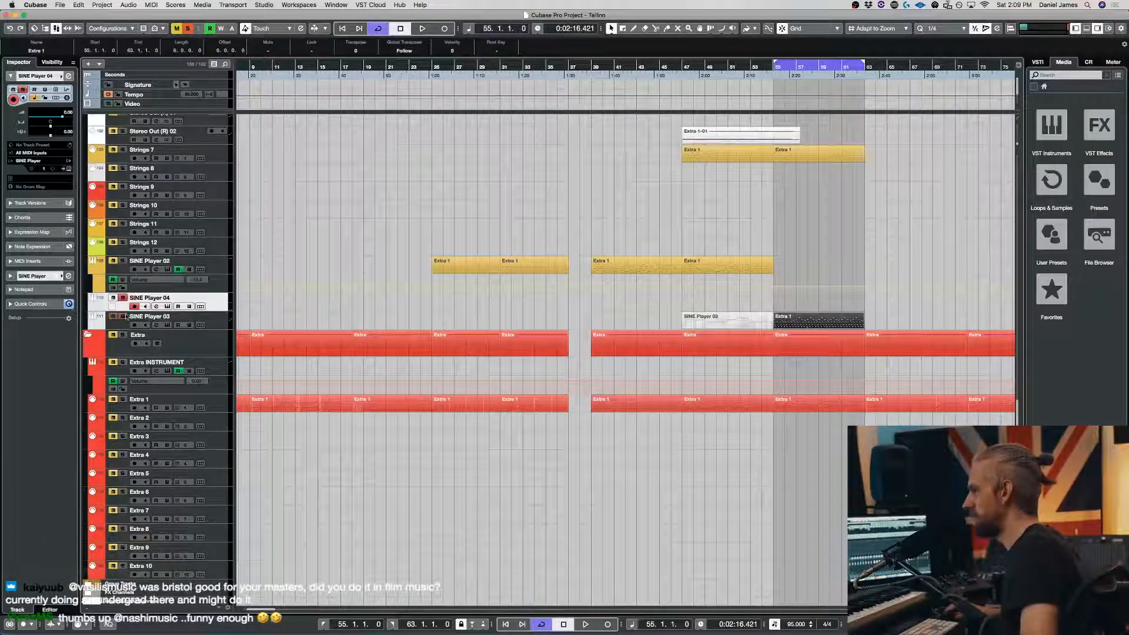
{"action": "key", "text": "space"}
{"action": "left_click_drag", "start_coordinate": [817, 317], "coordinate": [816, 303]}
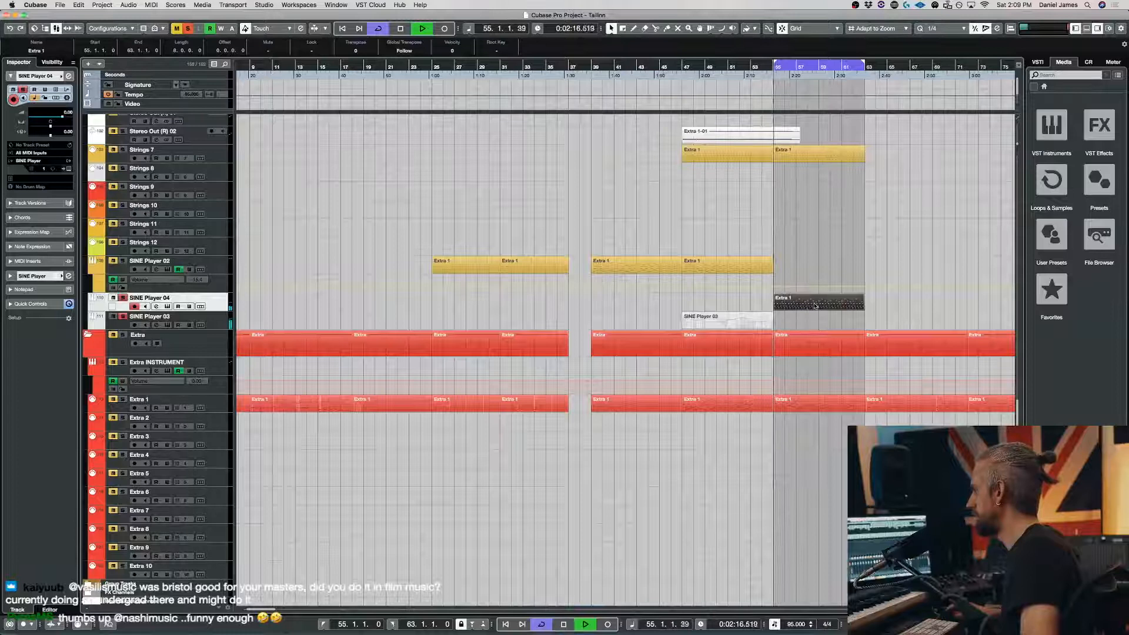
{"action": "double_click", "coordinate": [815, 303]}
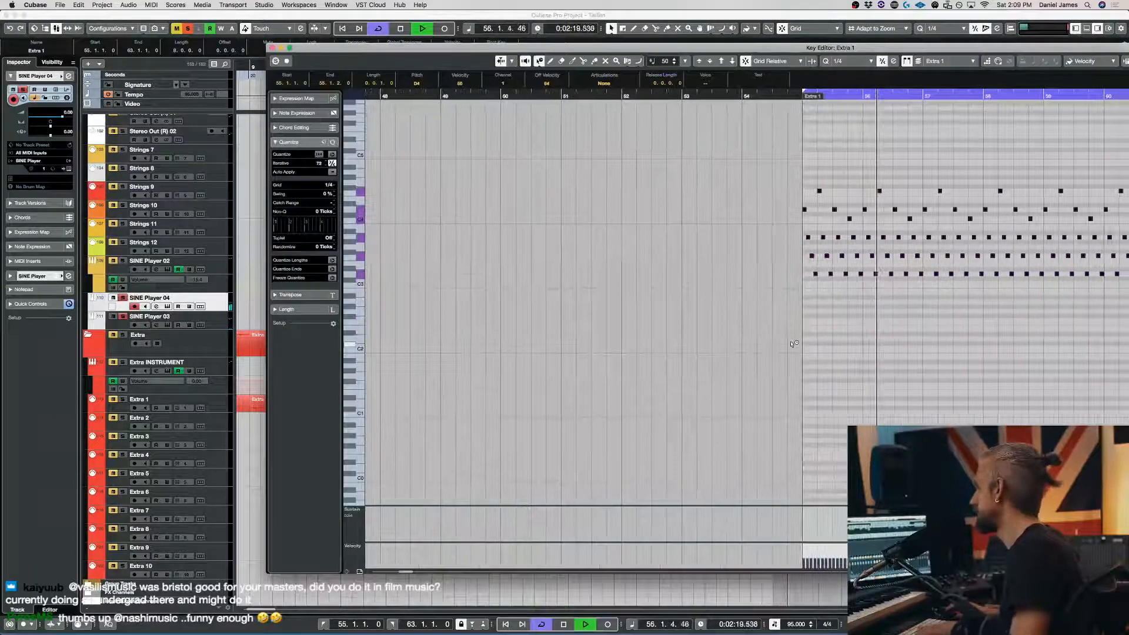
{"action": "key", "text": "space"}
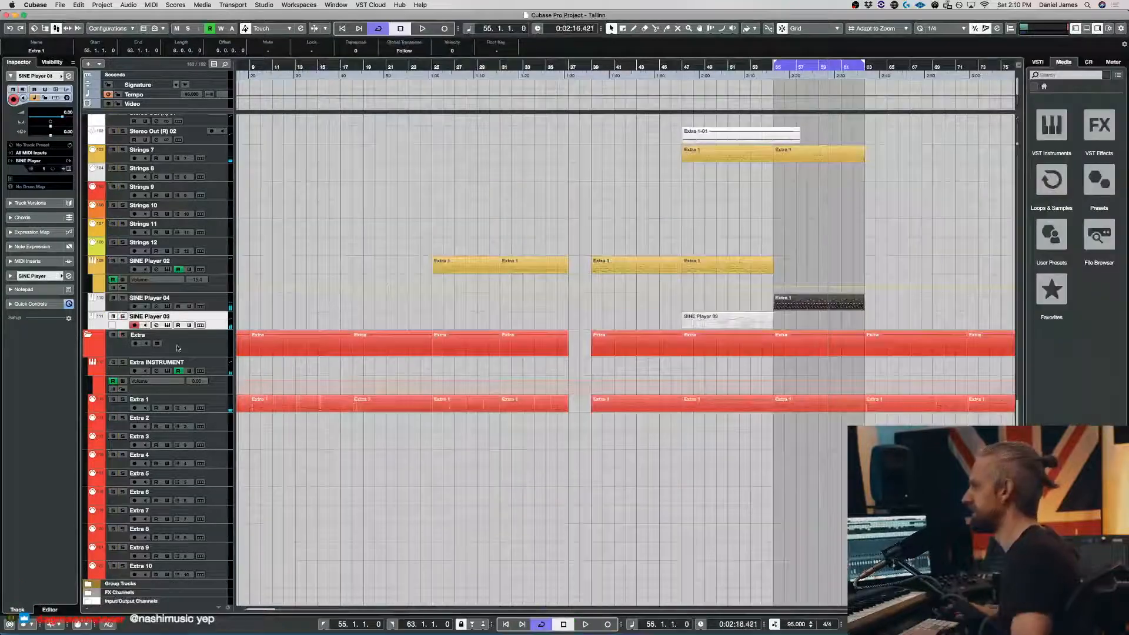
Add another SINE Player track below SINE Player 04 with Tallinn's Main Organ Manuals set to Bordun 16 + Querfl. 4 + Quinte 10.
{"action": "left_click", "coordinate": [213, 305]}
{"action": "key", "text": "ctrl+t"}
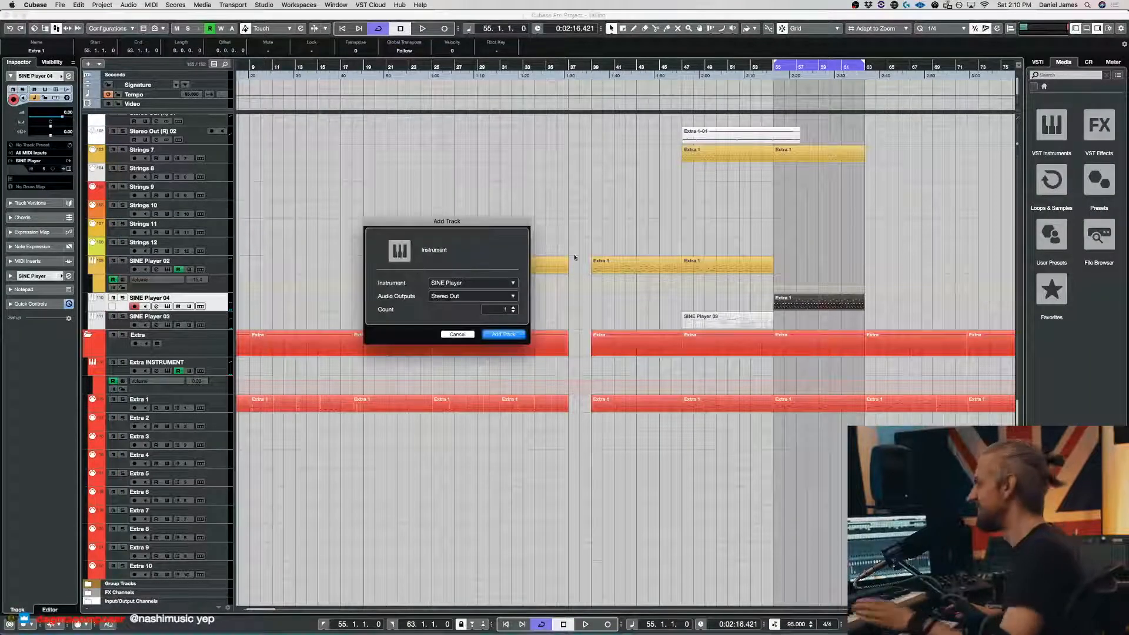
{"action": "left_click", "coordinate": [504, 335]}
{"action": "scroll", "coordinate": [487, 217], "scroll_direction": "down", "scroll_amount": 5}
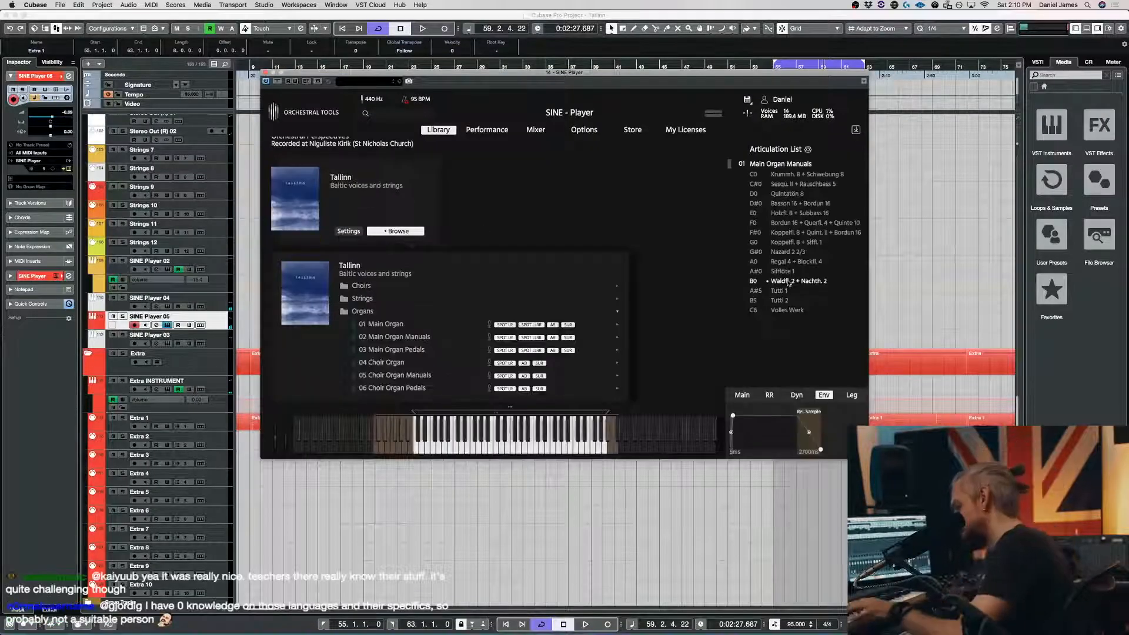
{"action": "left_click", "coordinate": [789, 243]}
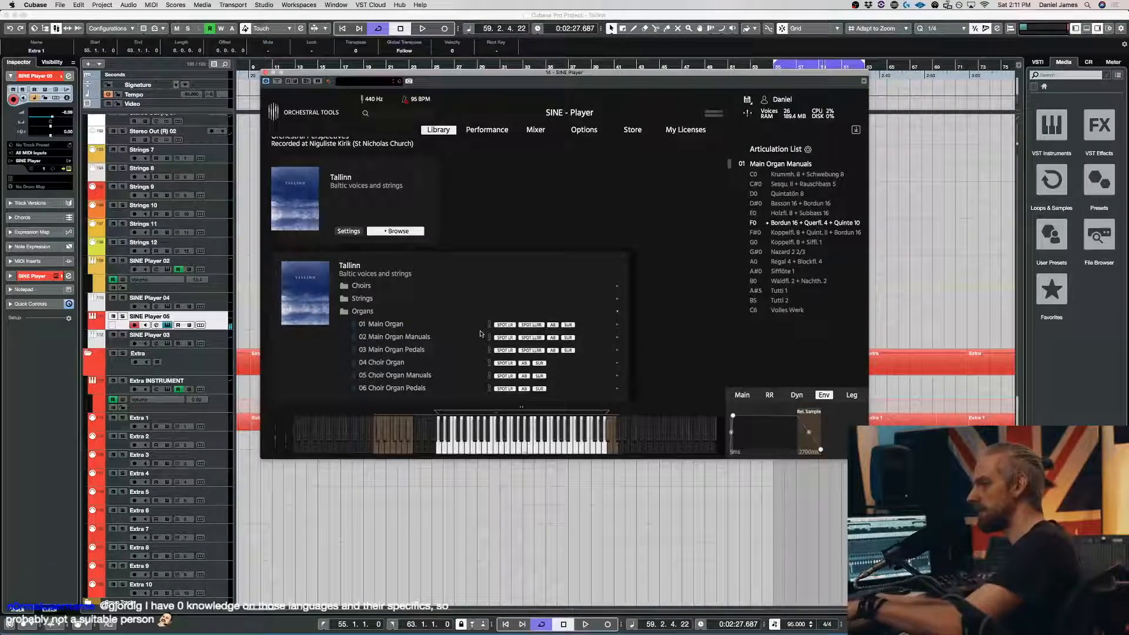
{"action": "left_click", "coordinate": [265, 73]}
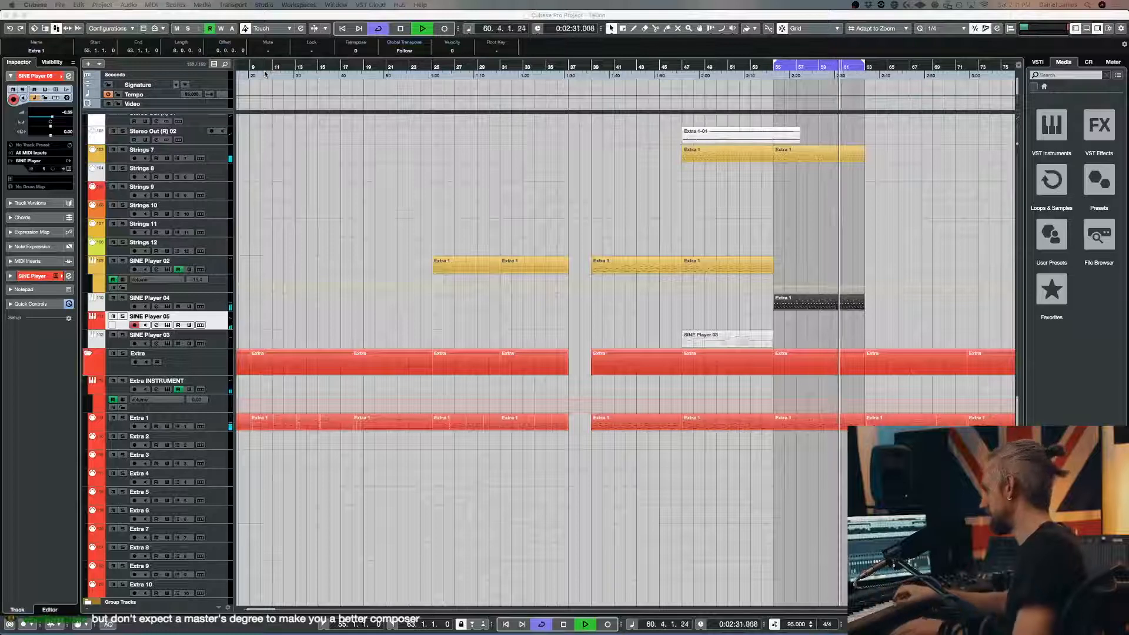
Capture an organ part on SINE Player 05 over bars 55 to 63 and audition it soloed in the Key Editor.
{"action": "key", "text": "space"}
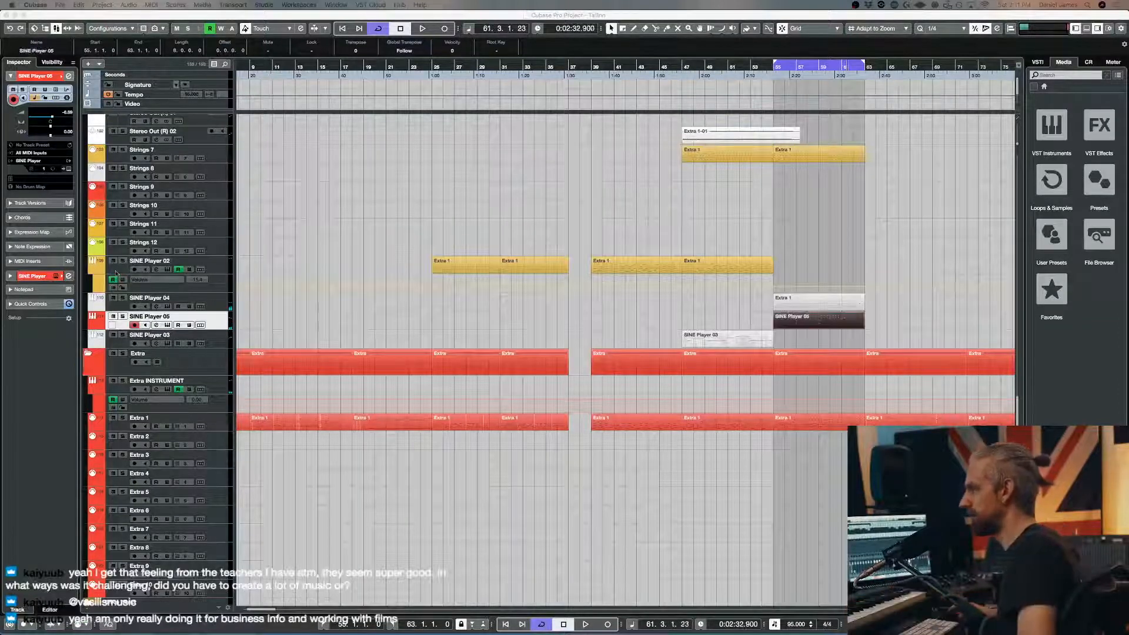
{"action": "left_click", "coordinate": [122, 316]}
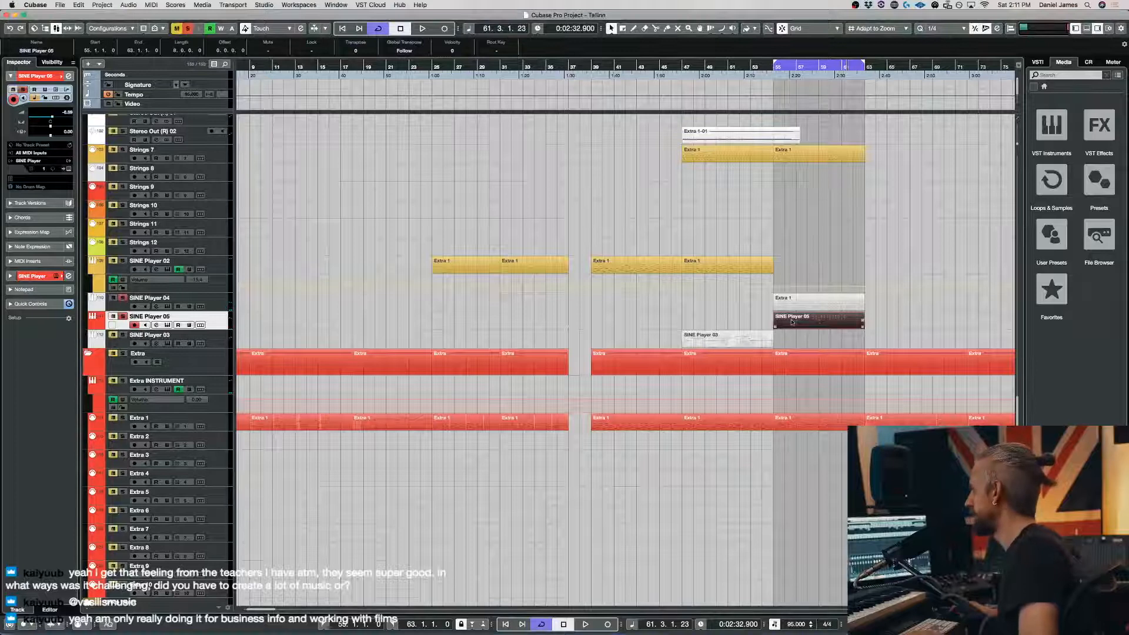
{"action": "double_click", "coordinate": [792, 323]}
{"action": "key", "text": "space"}
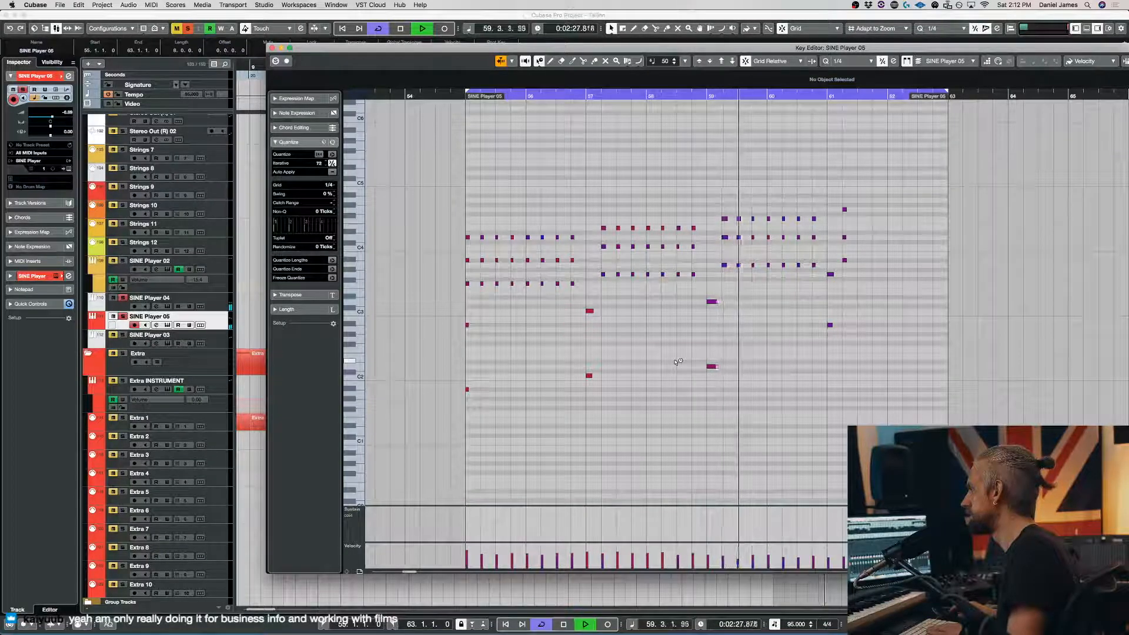
{"action": "key", "text": "space"}
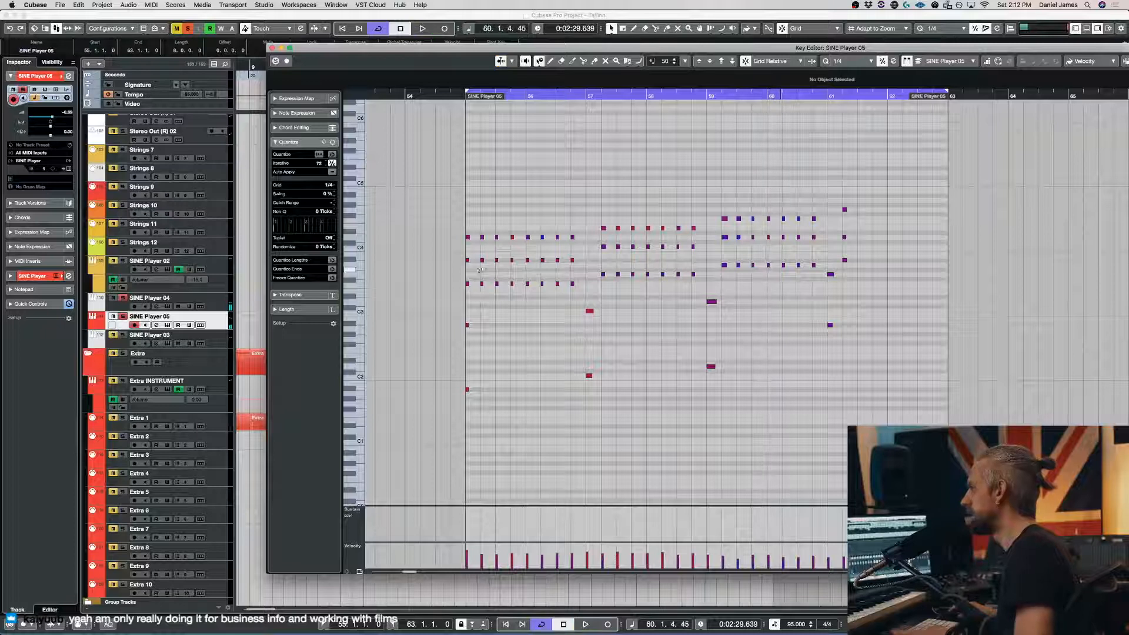
Move several repeated-chord notes in bars 55 and 56 of the organ part down an octave and play it back.
{"action": "left_click_drag", "start_coordinate": [483, 238], "coordinate": [482, 302]}
{"action": "left_click_drag", "start_coordinate": [497, 237], "coordinate": [497, 302]}
{"action": "left_click_drag", "start_coordinate": [496, 260], "coordinate": [497, 324]}
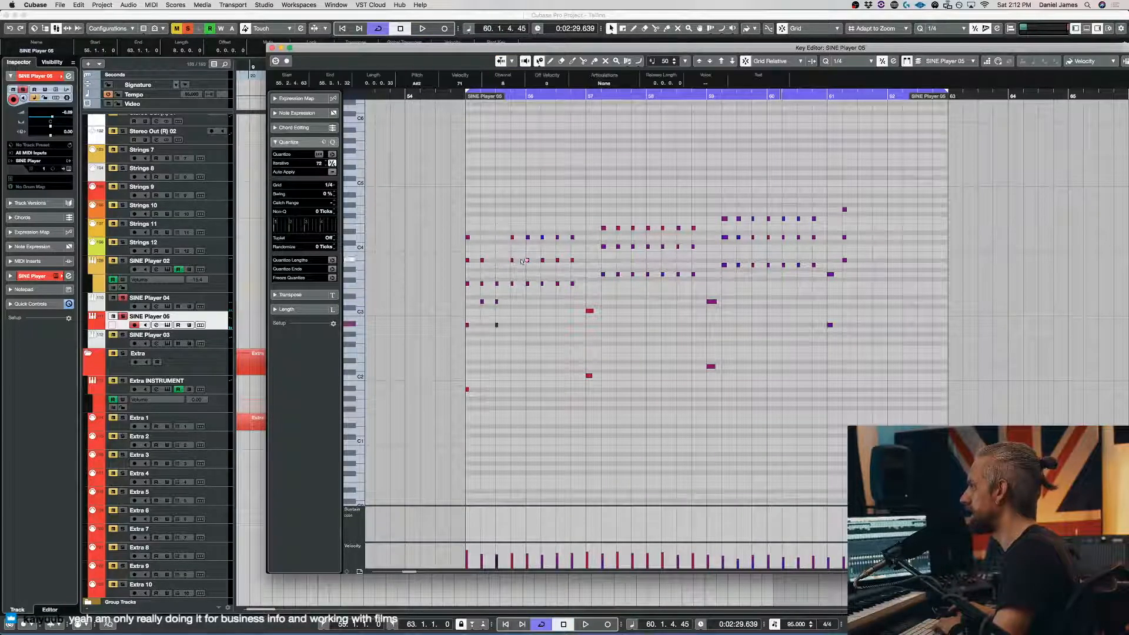
{"action": "left_click_drag", "start_coordinate": [512, 237], "coordinate": [512, 302]}
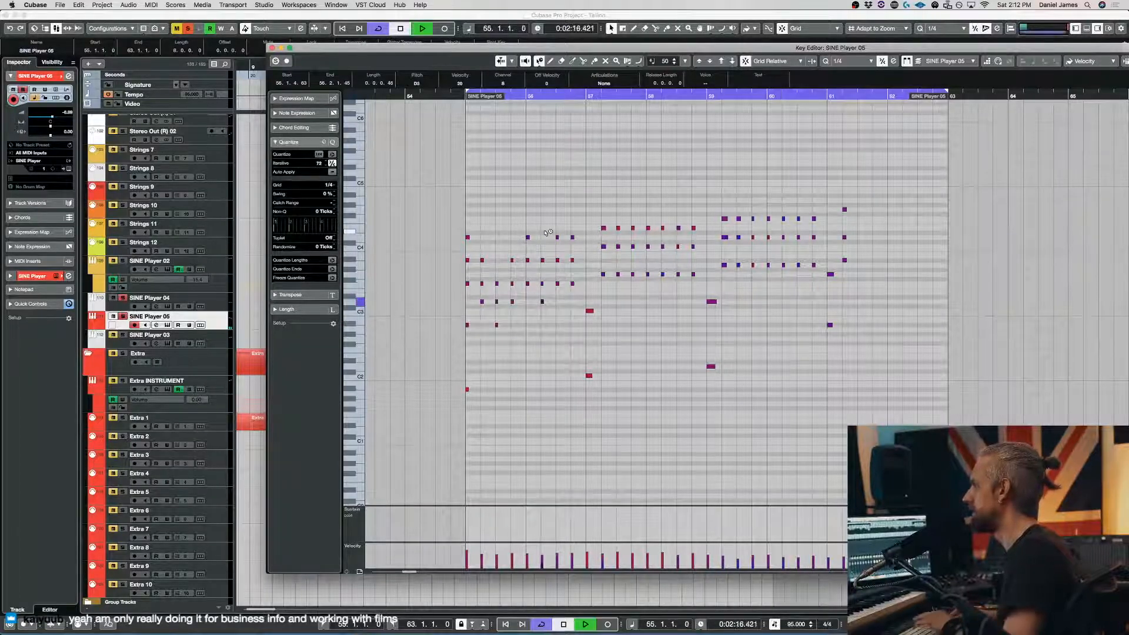
{"action": "key", "text": "1"}
{"action": "key", "text": "space"}
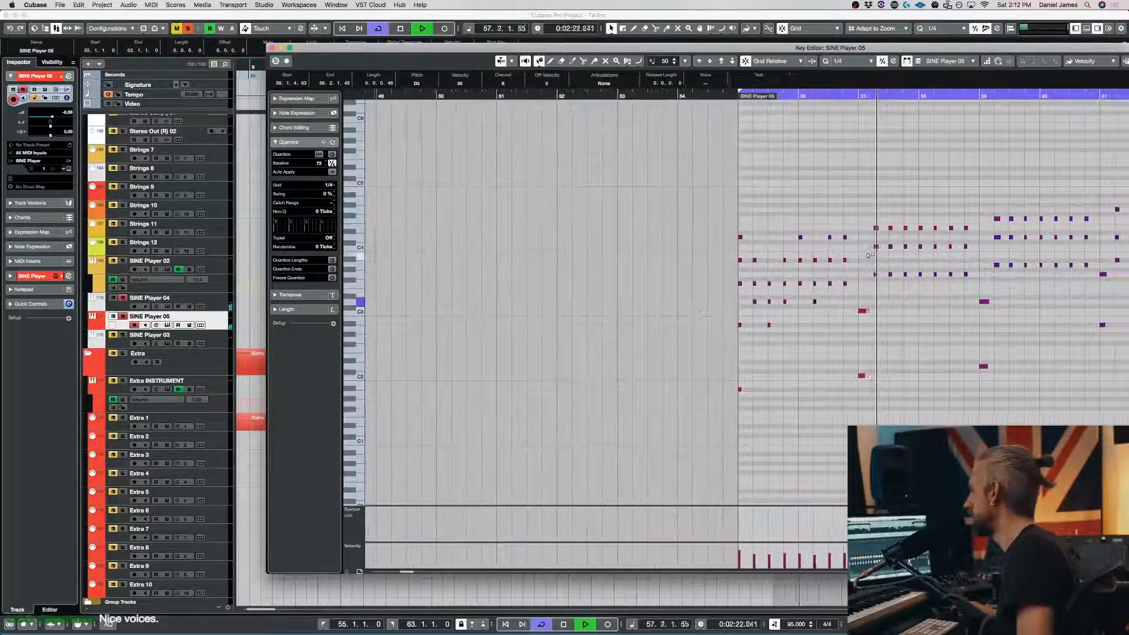
Lower several upper notes of the repeated chords in bars 57 and 58 of the organ part by an octave.
{"action": "key", "text": "space"}
{"action": "key", "text": "Right"}
{"action": "key", "text": "Right"}
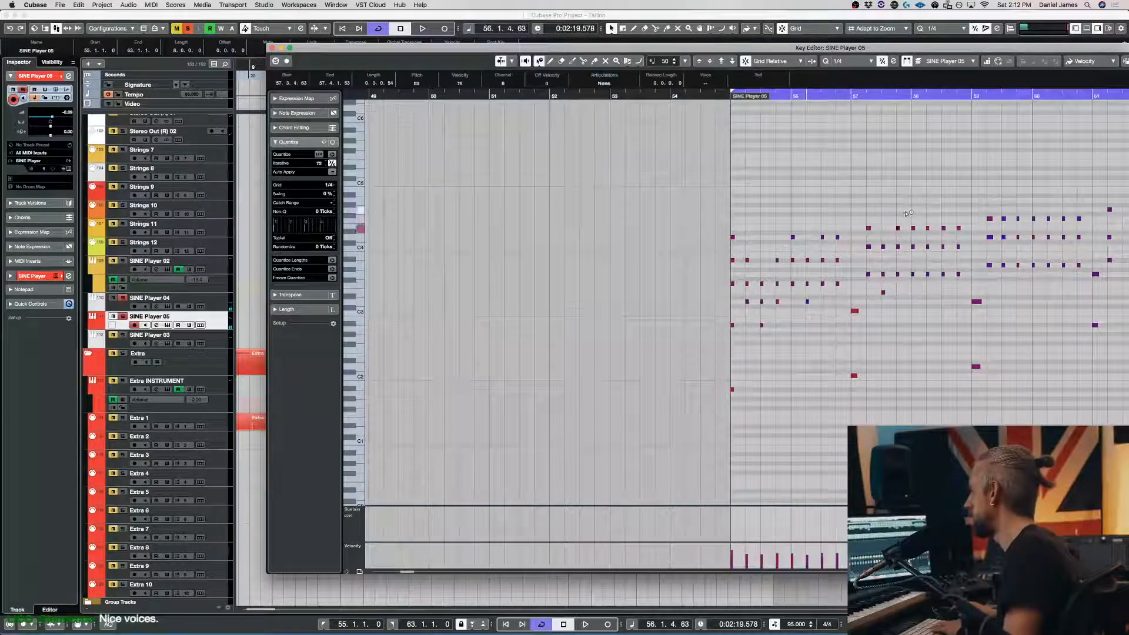
{"action": "key", "text": "Down"}
{"action": "key", "text": "Down"}
{"action": "key", "text": "Down"}
{"action": "key", "text": "Down"}
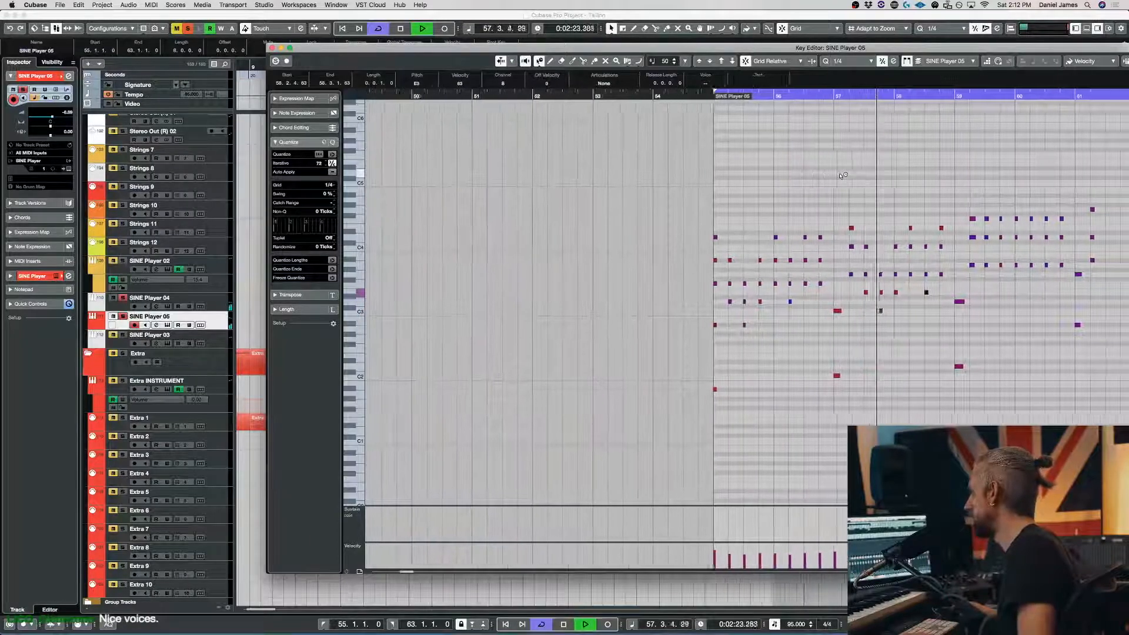
Stop playback and delete a chord from the repeated organ chords in bar 57.
{"action": "key", "text": "space"}
{"action": "left_click_drag", "start_coordinate": [854, 299], "coordinate": [857, 202]}
{"action": "key", "text": "Delete"}
{"action": "left_click_drag", "start_coordinate": [885, 289], "coordinate": [888, 200]}
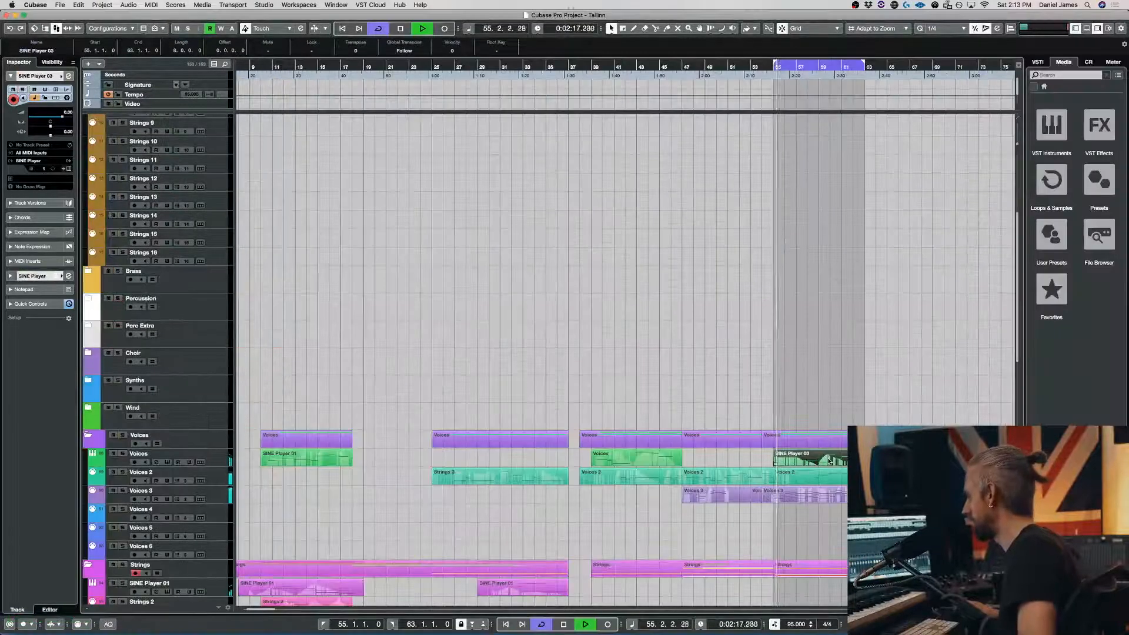
Open the bar 55 part on the Voices track and transpose all its notes down an octave.
{"action": "double_click", "coordinate": [829, 460]}
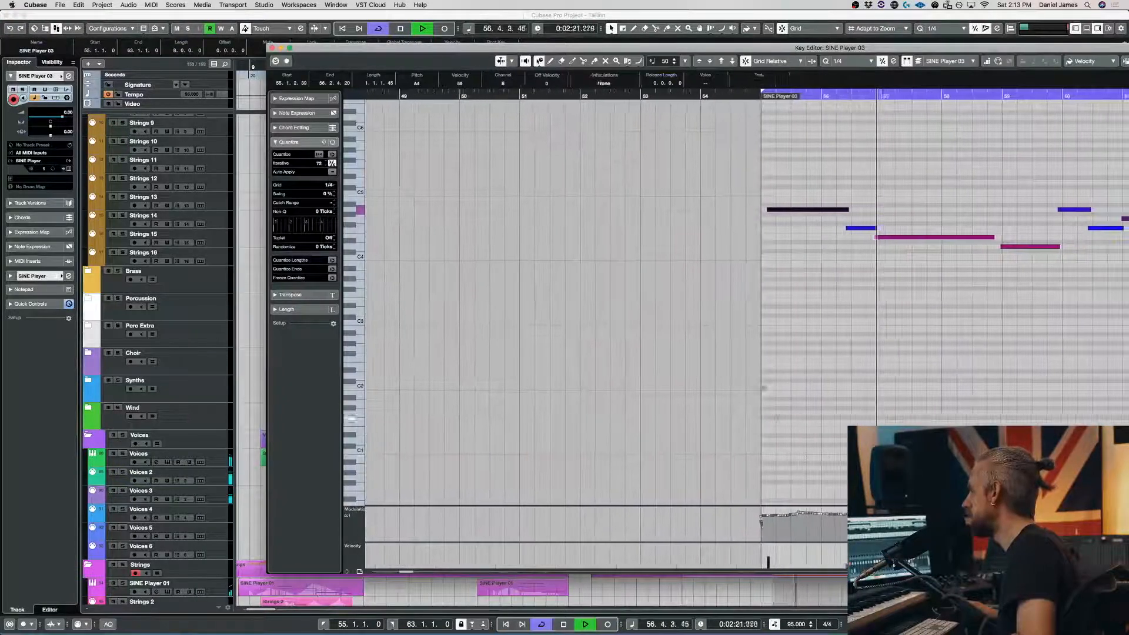
{"action": "scroll", "coordinate": [730, 310], "scroll_direction": "down", "scroll_amount": 1}
{"action": "key", "text": "f"}
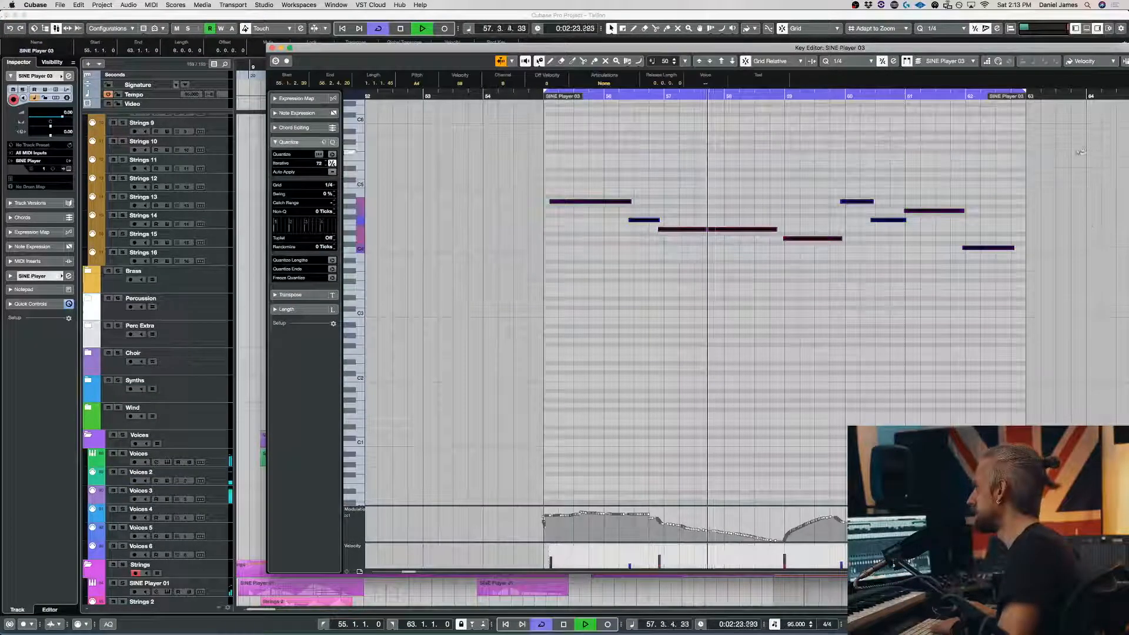
{"action": "key", "text": "space"}
{"action": "key", "text": "Return"}
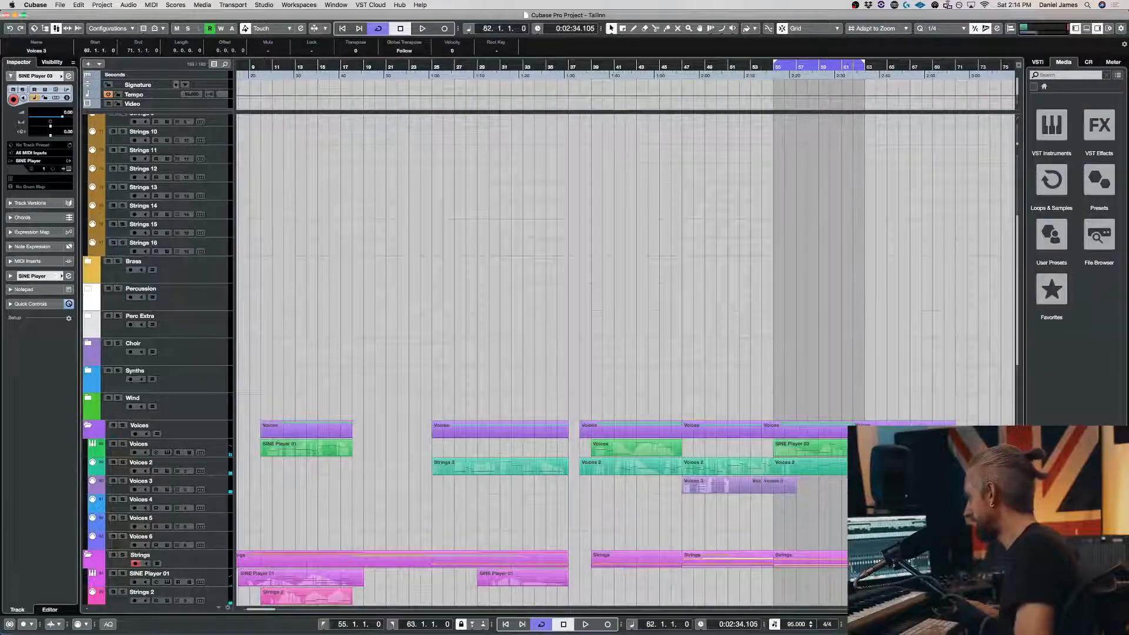
Inspect the notes of the bar 55 parts on Voices 2 and Voices while playing the loop.
{"action": "double_click", "coordinate": [810, 468]}
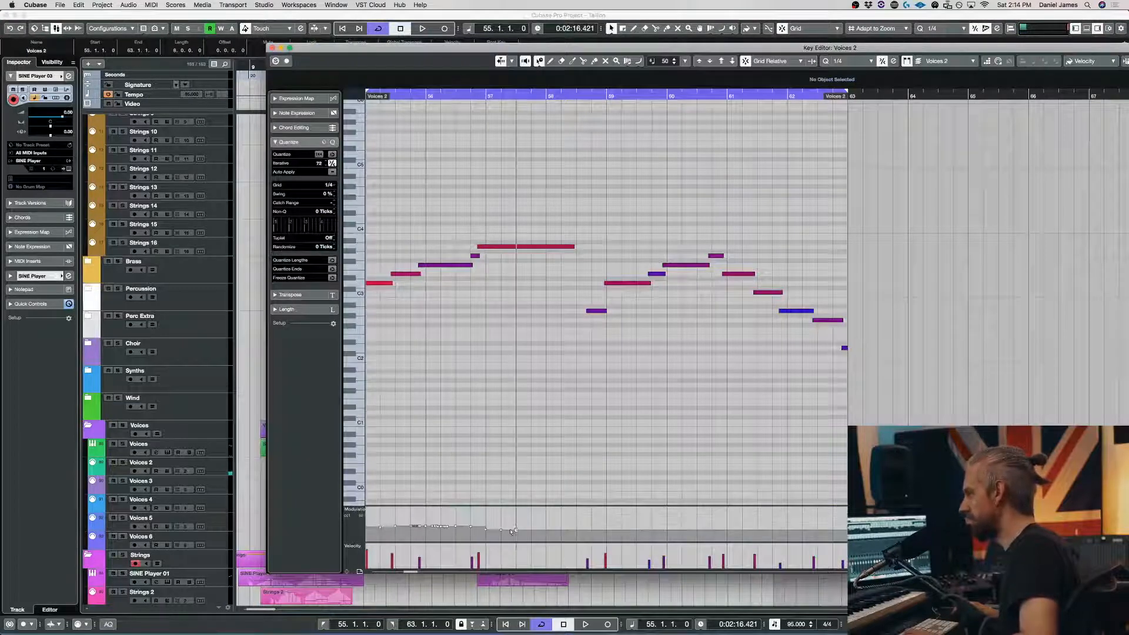
{"action": "key", "text": "space"}
{"action": "key", "text": "Return"}
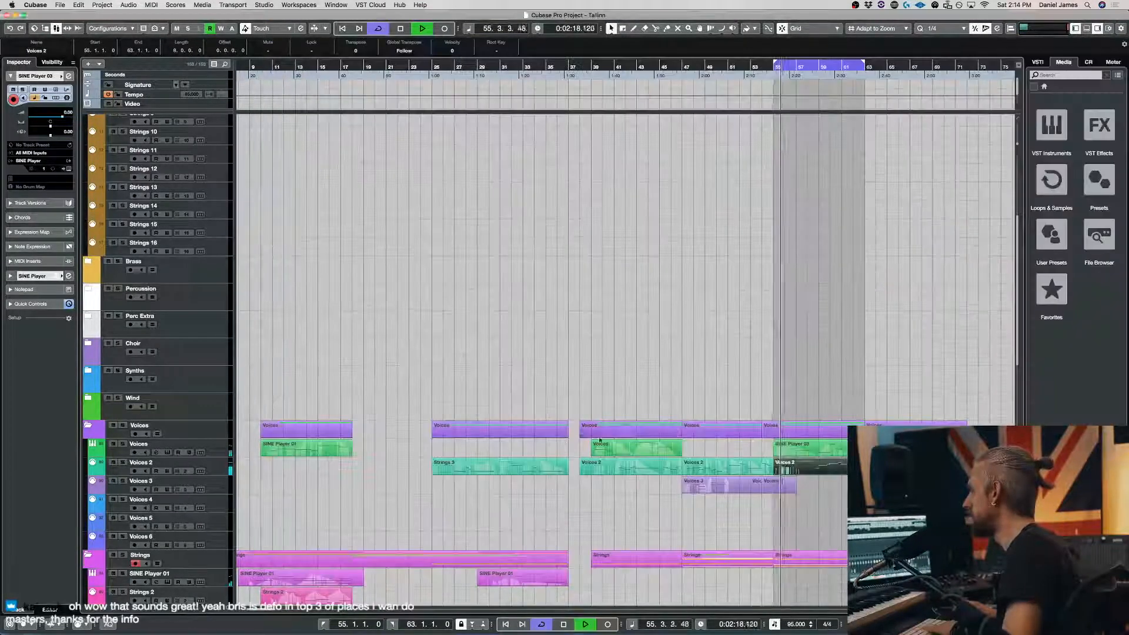
{"action": "double_click", "coordinate": [802, 452]}
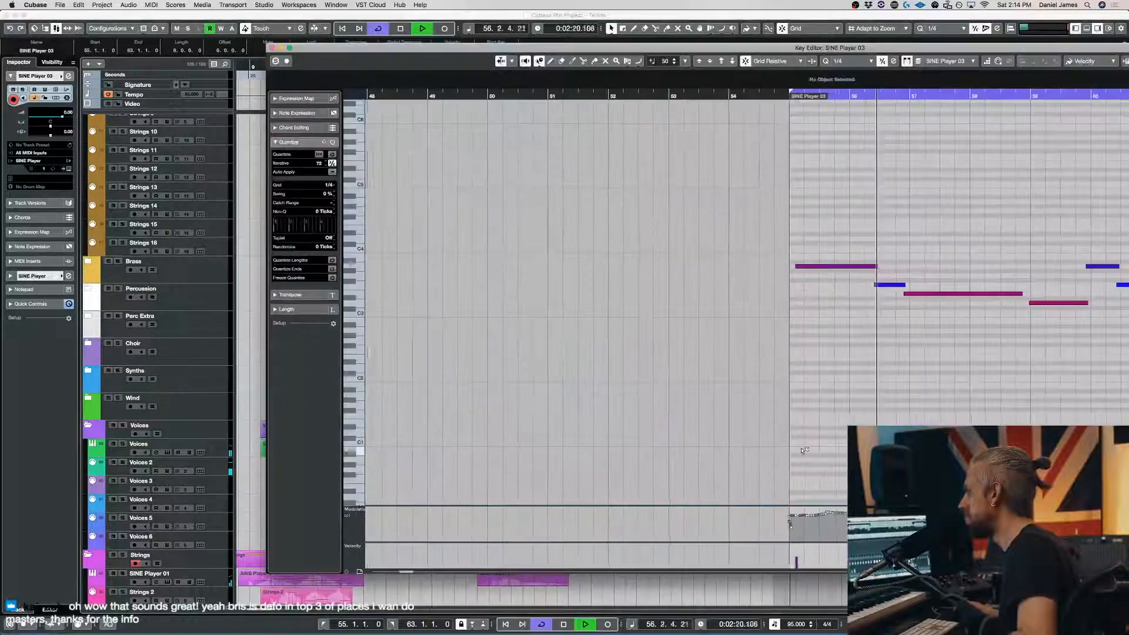